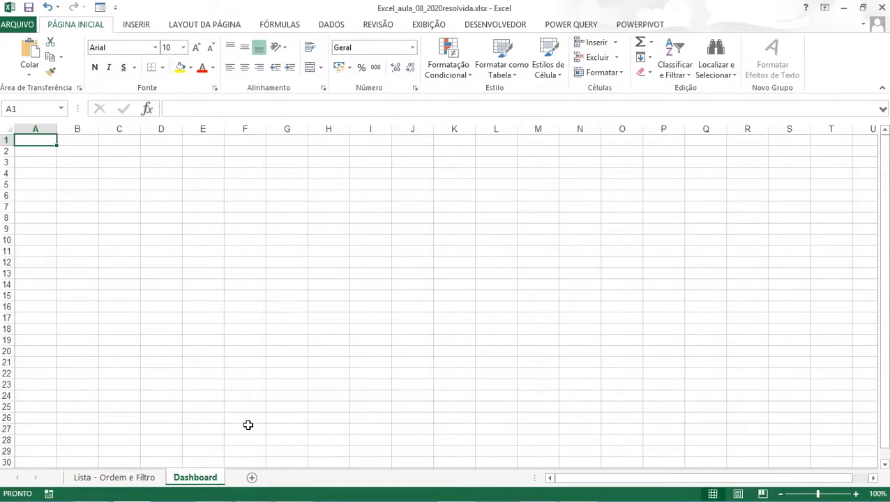
# Switch to the presentation to examine the example dashboard layout and return to the workbook.
pyautogui.hotkey('alt', 'Tab')
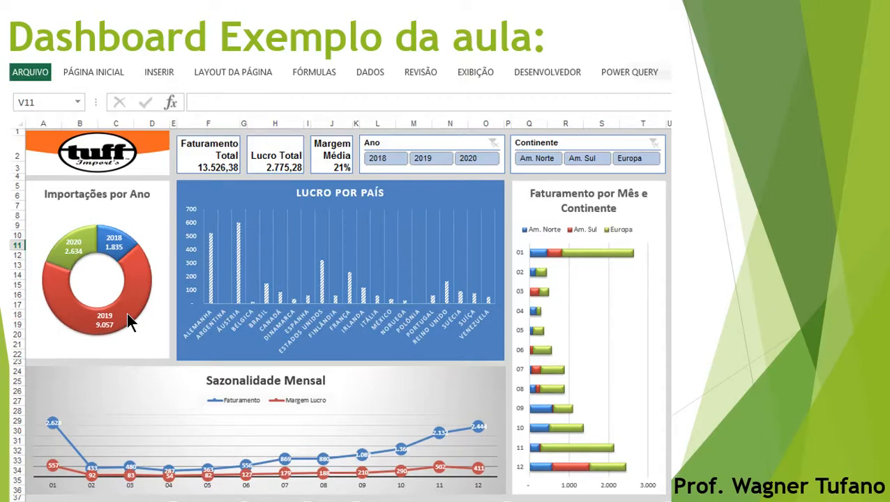
pyautogui.hotkey('alt', 'Tab')
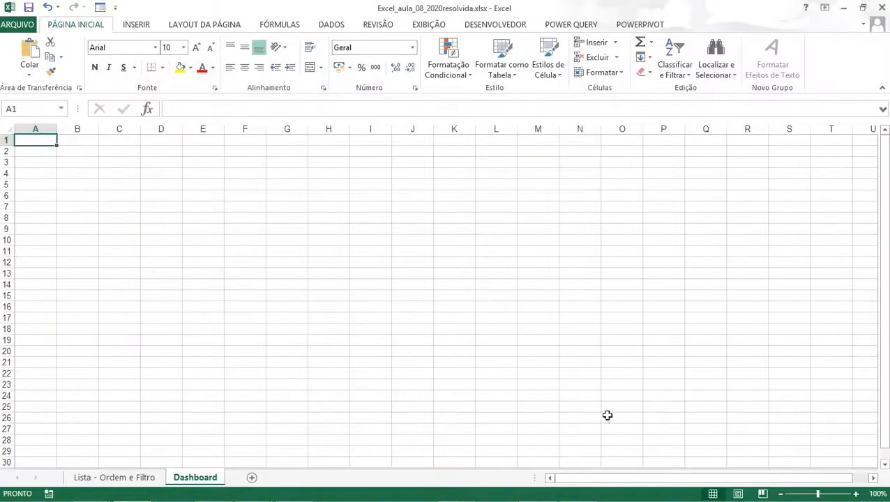
# Select cell Z5 on the Dashboard sheet and open the Lista - Ordem e Filtro sheet.
pyautogui.moveTo(638, 477); pyautogui.dragTo(725, 481)
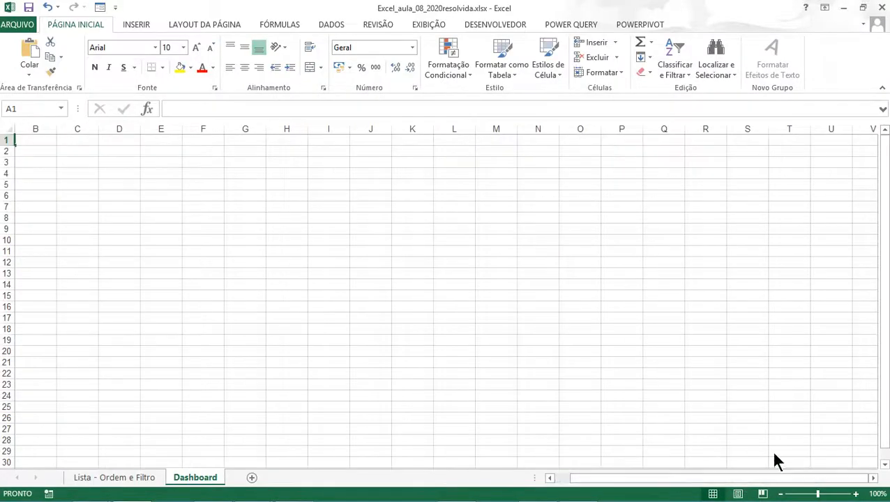
pyautogui.click(864, 224)
pyautogui.press('Right')
pyautogui.press('Right')
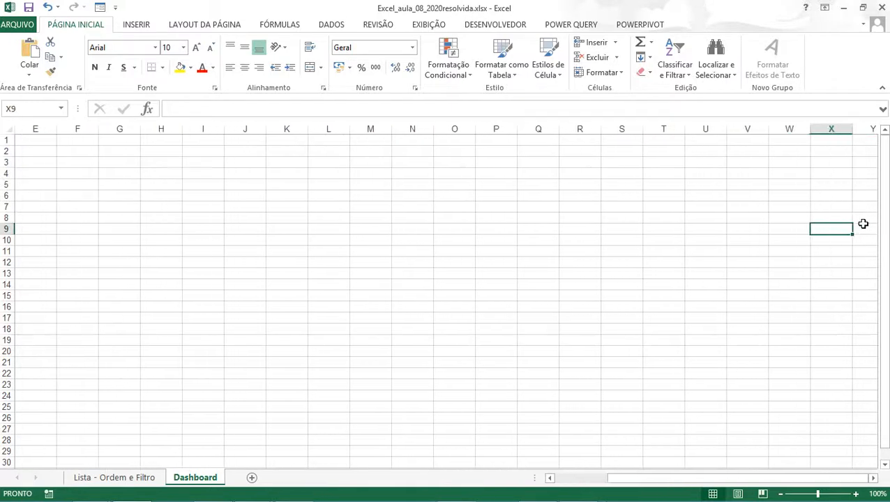
pyautogui.press('Right')
pyautogui.press('Right')
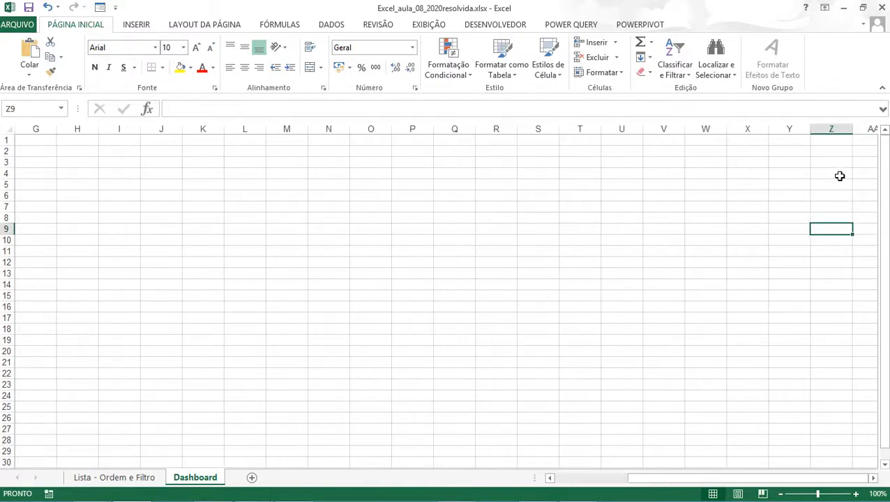
pyautogui.click(832, 185)
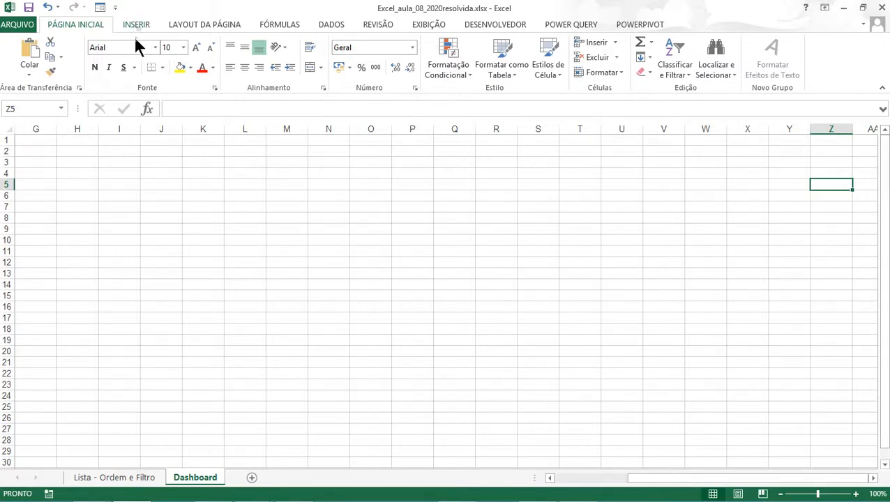
pyautogui.click(78, 477)
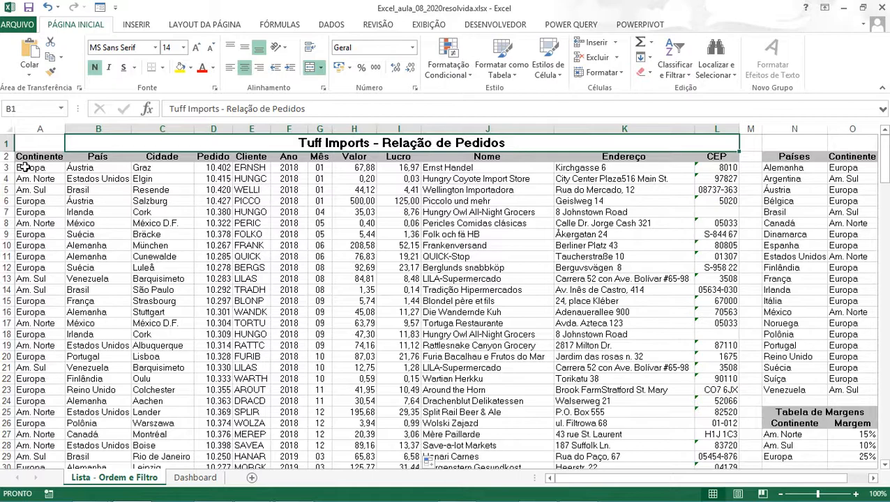
pyautogui.moveTo(24, 168); pyautogui.dragTo(707, 406)
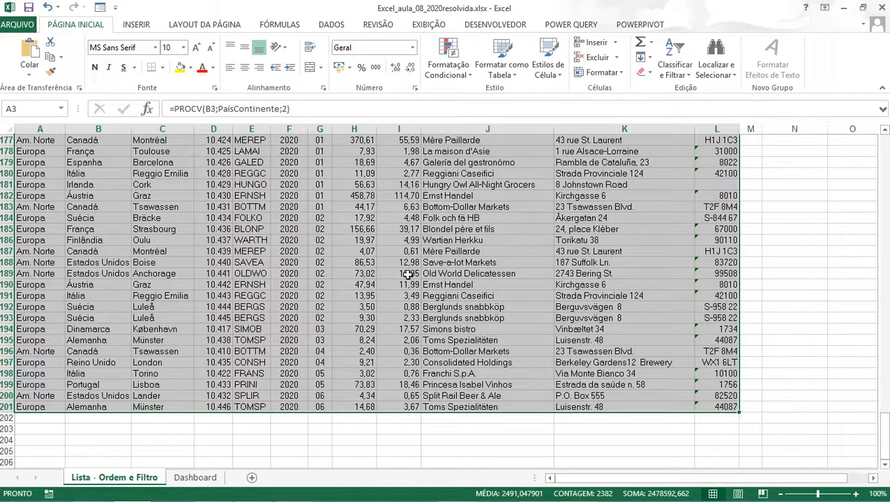
pyautogui.click(39, 110)
pyautogui.write('Dados')
pyautogui.scroll(2, 247, 259)
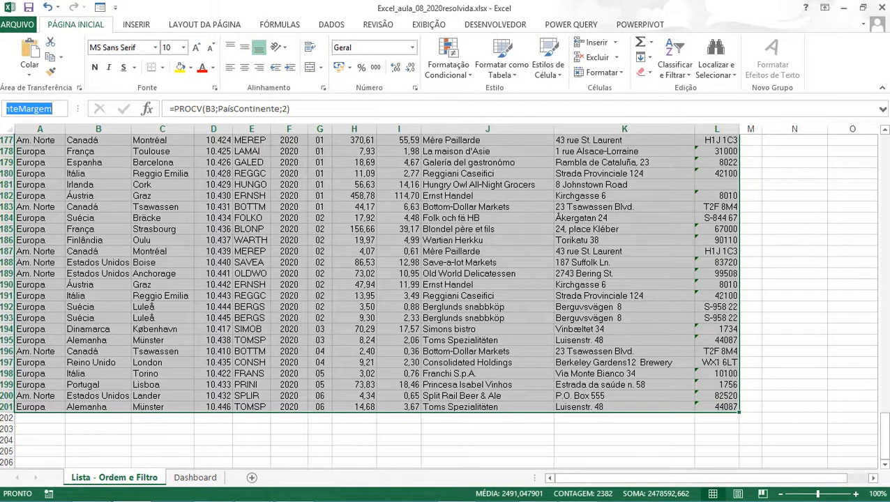
pyautogui.moveTo(884, 434); pyautogui.dragTo(888, 152)
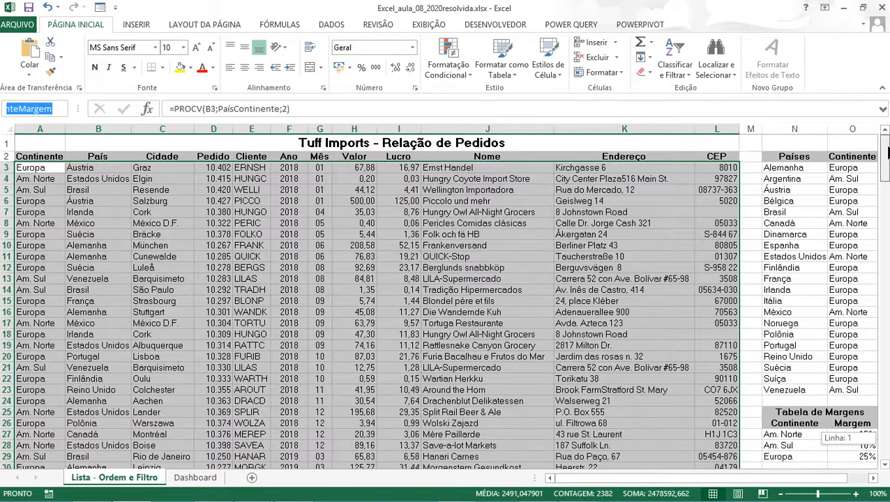
pyautogui.click(410, 278)
# Name the order list range A2:L201, including its header row, Dados.
pyautogui.click(46, 158)
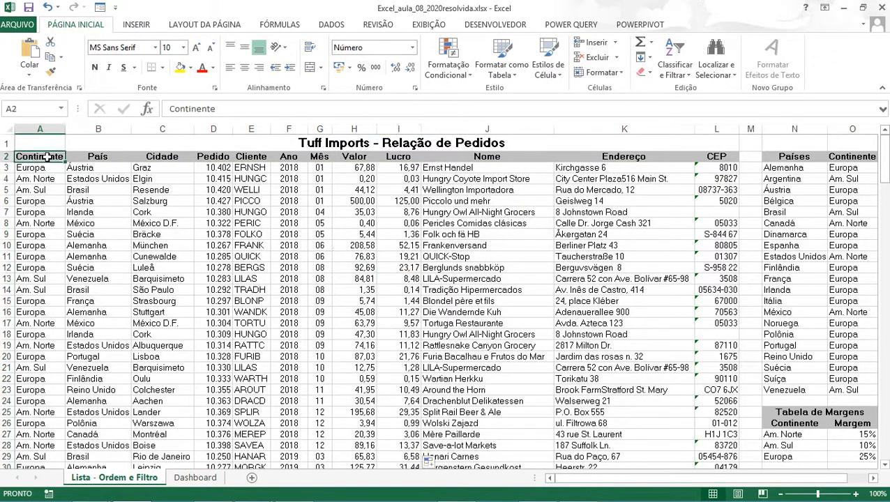
pyautogui.moveTo(46, 158); pyautogui.dragTo(718, 441)
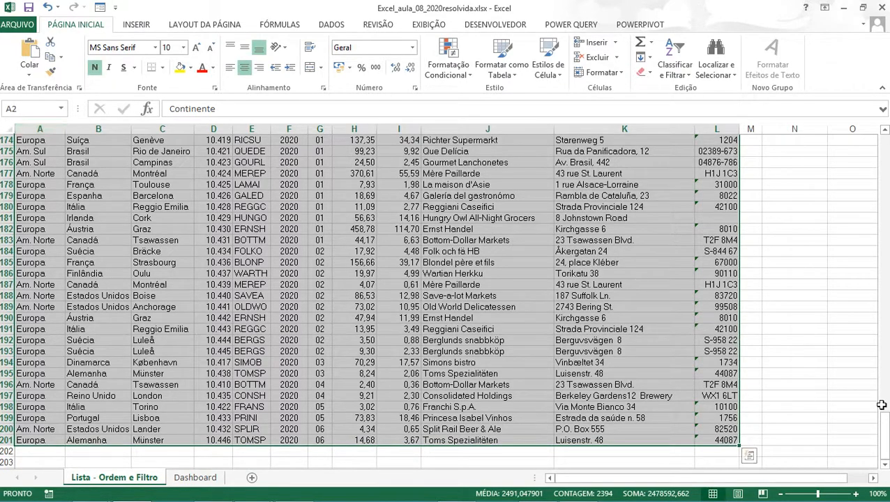
pyautogui.moveTo(884, 437); pyautogui.dragTo(885, 161)
pyautogui.click(31, 108)
pyautogui.write('Dados')
pyautogui.press('Return')
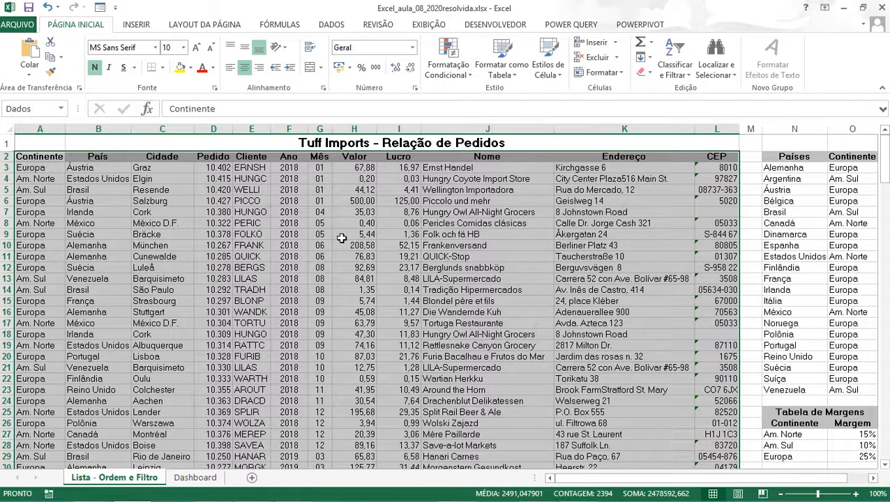
# Insert a pivot chart based on the named range Dados, placed at cell Z5 of the existing Dashboard sheet.
pyautogui.click(197, 483)
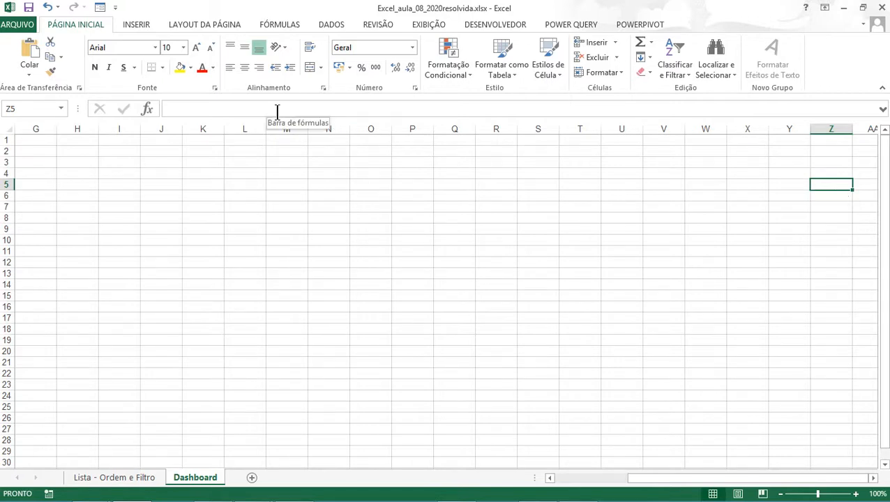
pyautogui.click(137, 25)
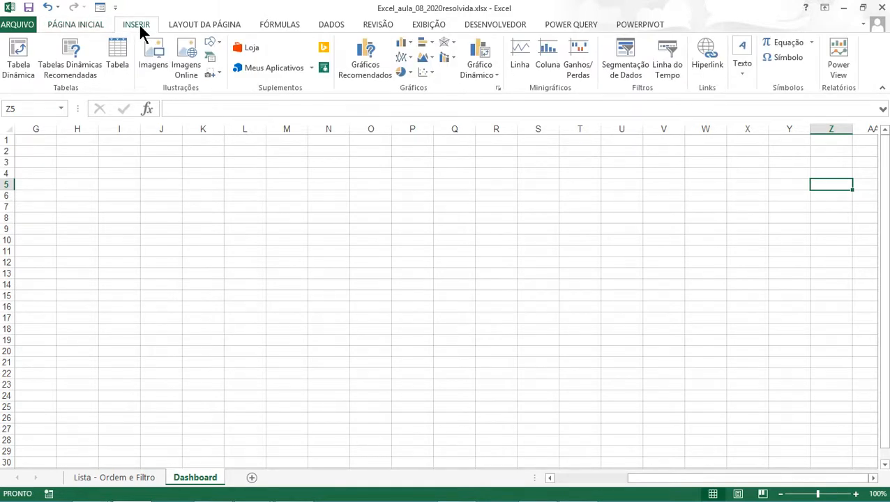
pyautogui.click(490, 76)
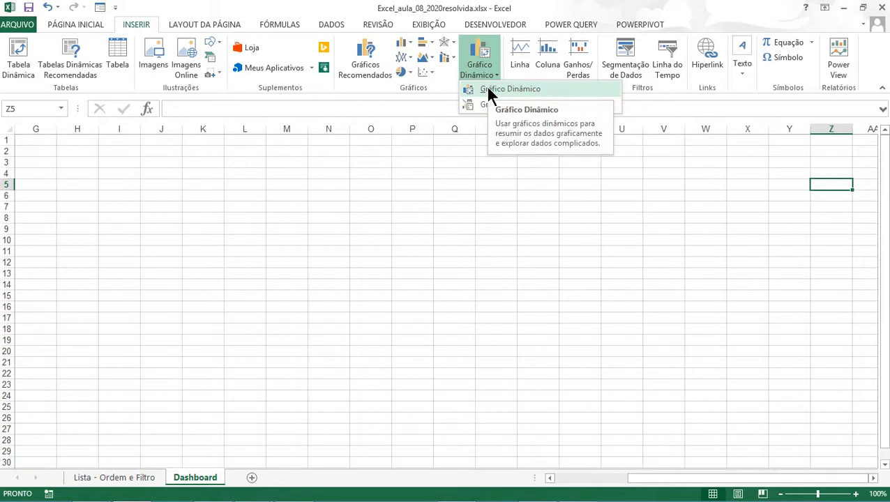
pyautogui.click(487, 89)
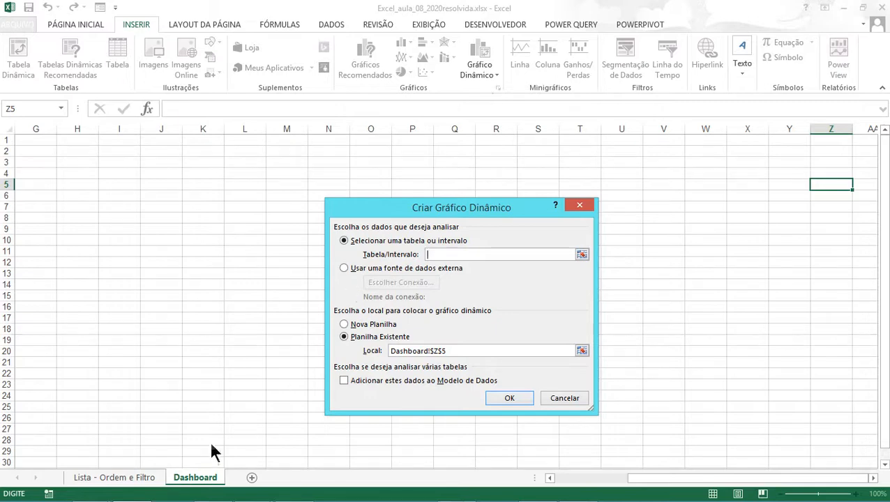
pyautogui.click(136, 479)
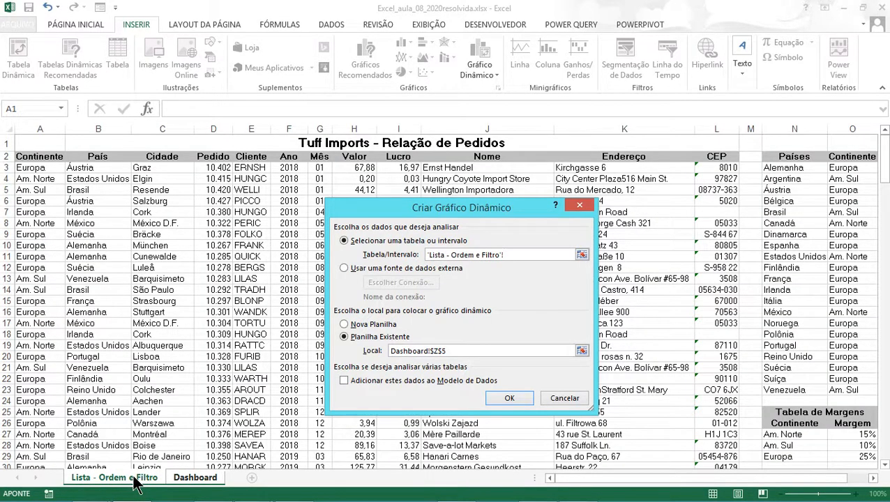
pyautogui.press('F3')
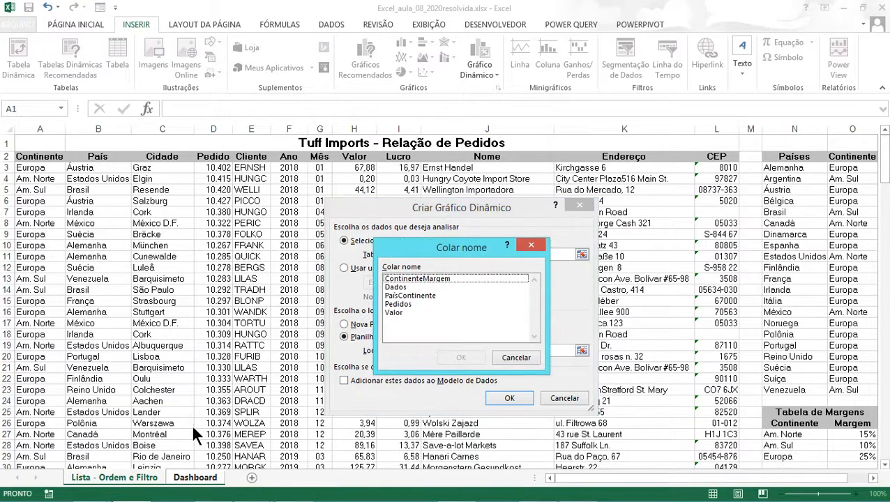
pyautogui.click(396, 287)
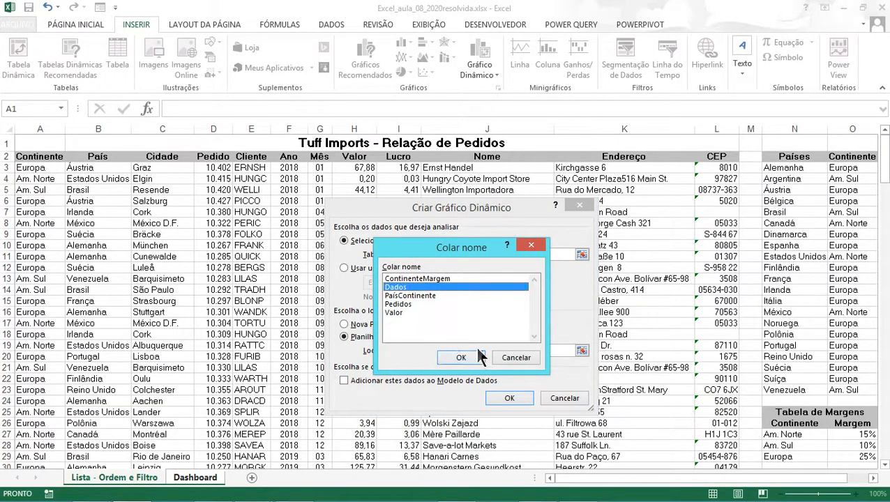
pyautogui.click(462, 357)
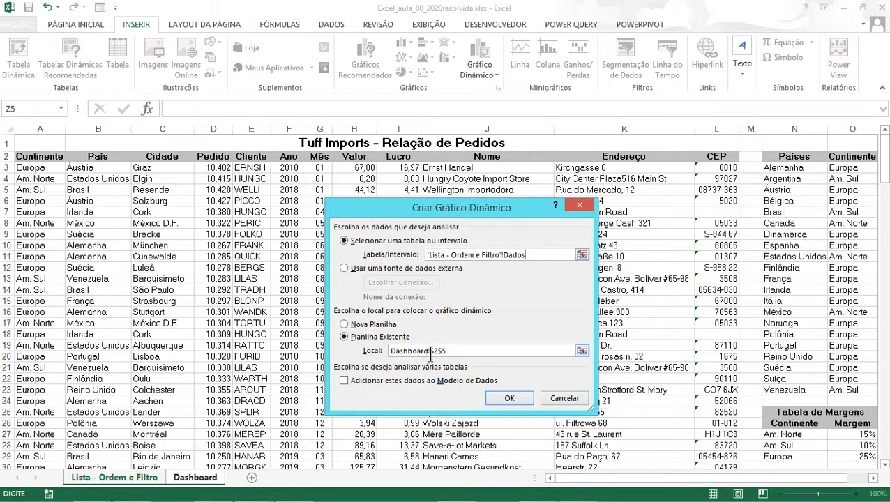
pyautogui.click(500, 397)
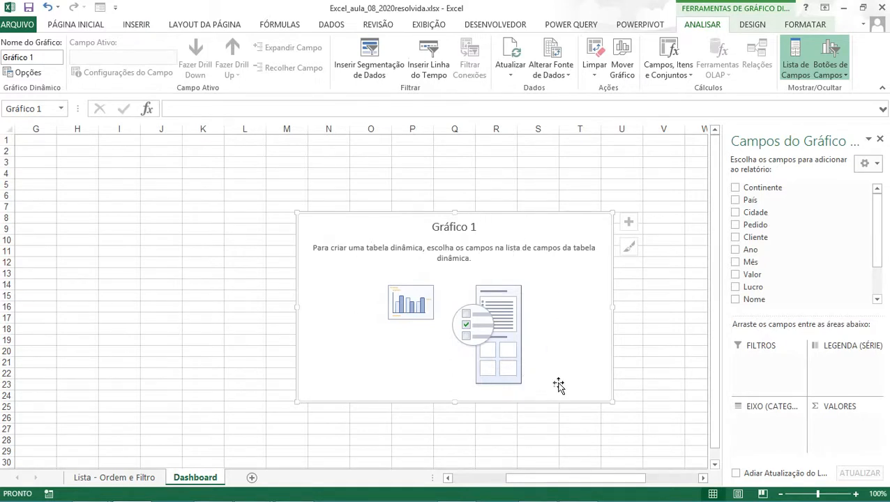
# Assign the Ano field to the pivot chart's axis and the Valor field to its values.
pyautogui.moveTo(752, 275); pyautogui.dragTo(743, 301)
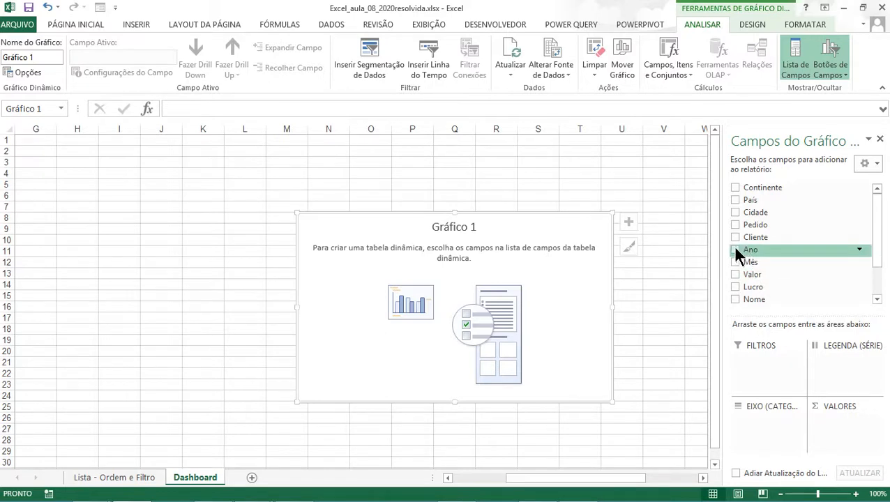
pyautogui.moveTo(738, 251); pyautogui.dragTo(749, 426)
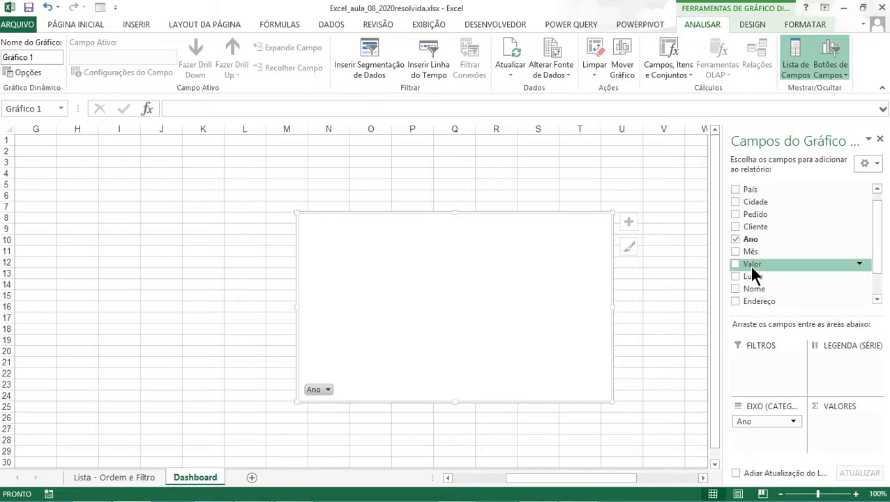
pyautogui.moveTo(753, 269); pyautogui.dragTo(828, 431)
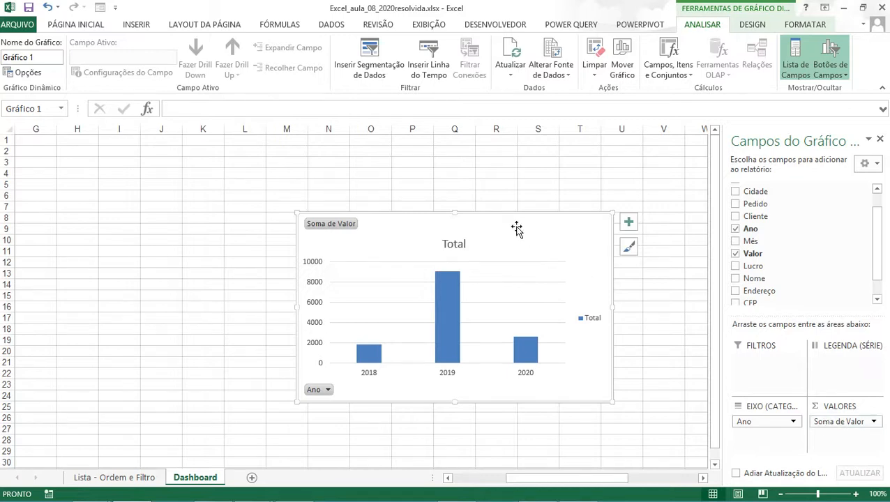
# Hide the chart's field list and move the chart to about columns O to V, starting around row 6.
pyautogui.moveTo(517, 231)
pyautogui.mouseDown()
pyautogui.moveTo(380, 235)
pyautogui.moveTo(307, 217)
pyautogui.mouseUp()
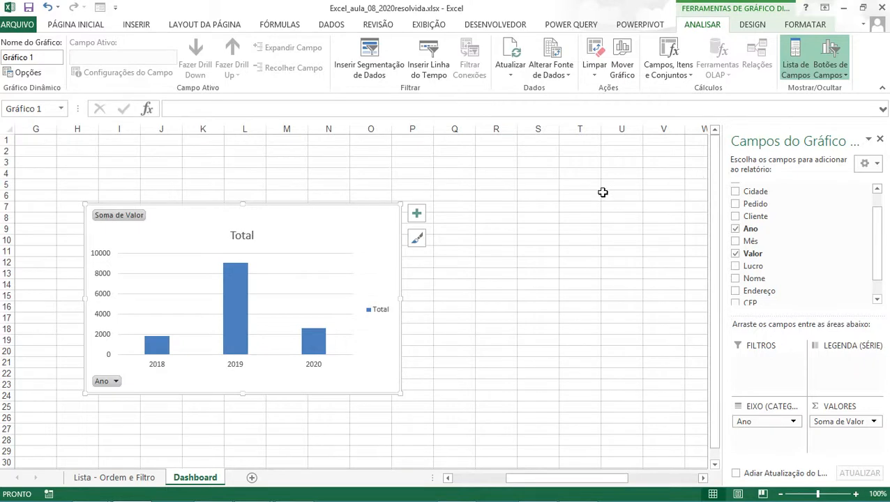
pyautogui.click(798, 74)
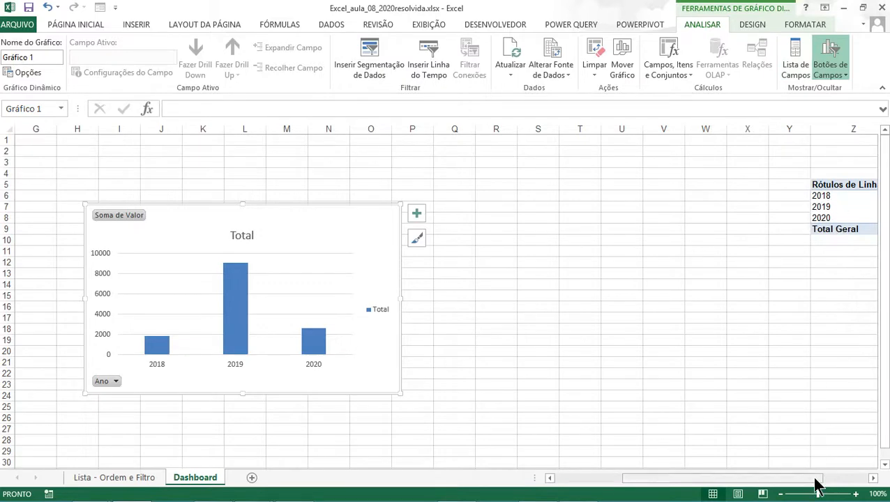
pyautogui.moveTo(821, 480); pyautogui.dragTo(850, 479)
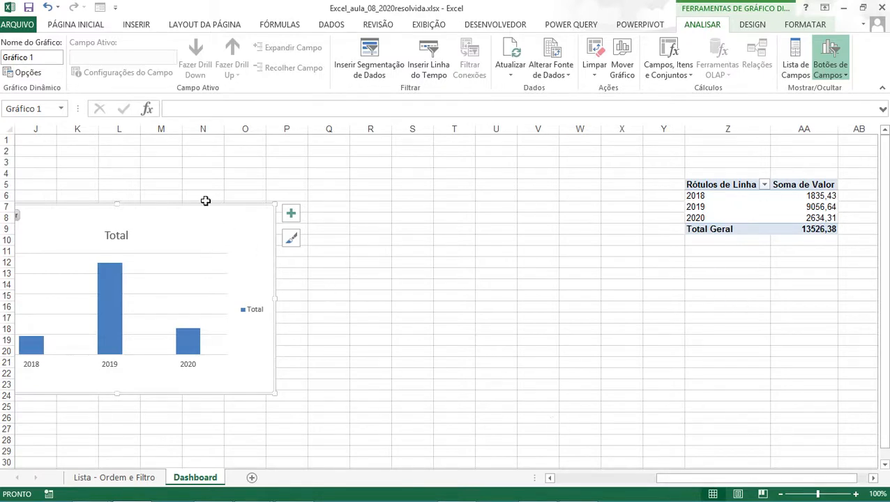
pyautogui.moveTo(205, 202); pyautogui.dragTo(496, 194)
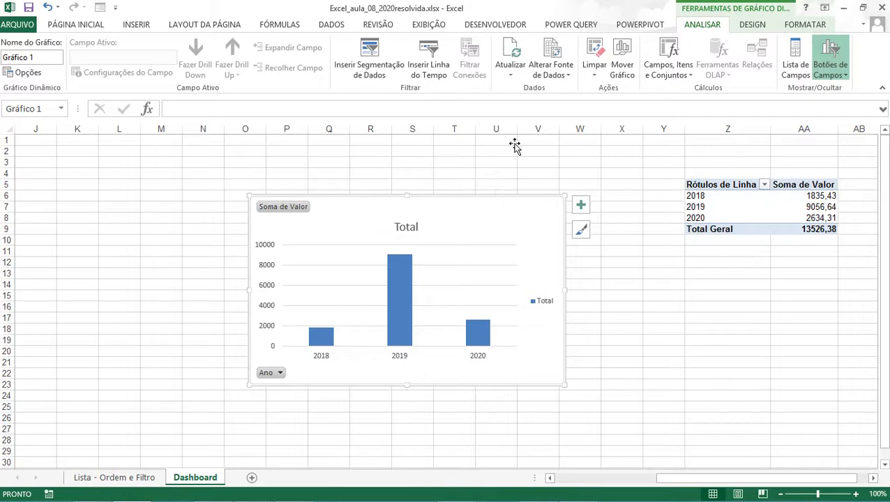
# Show and hide the field list again, and hide all field buttons on the pivot chart.
pyautogui.click(797, 71)
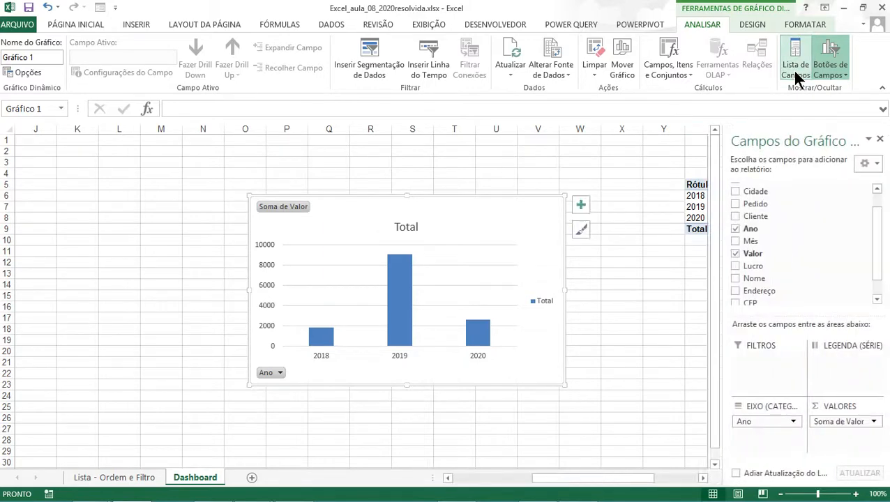
pyautogui.click(797, 77)
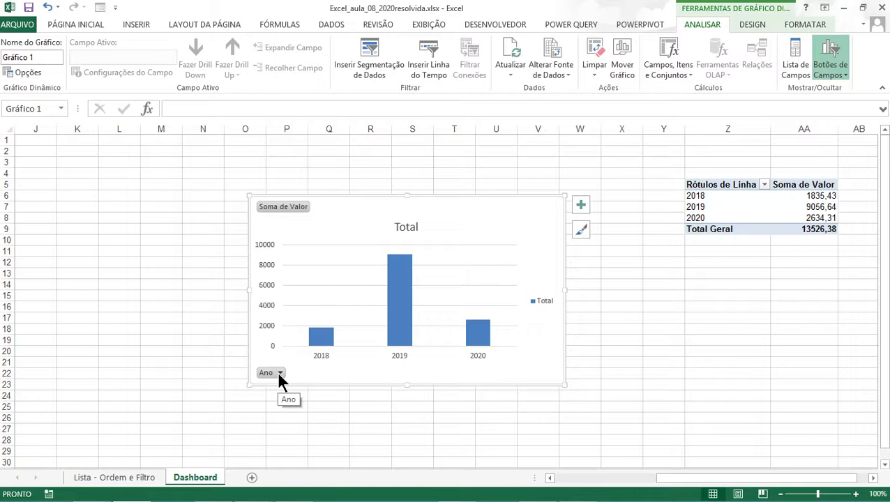
pyautogui.click(829, 76)
pyautogui.click(715, 153)
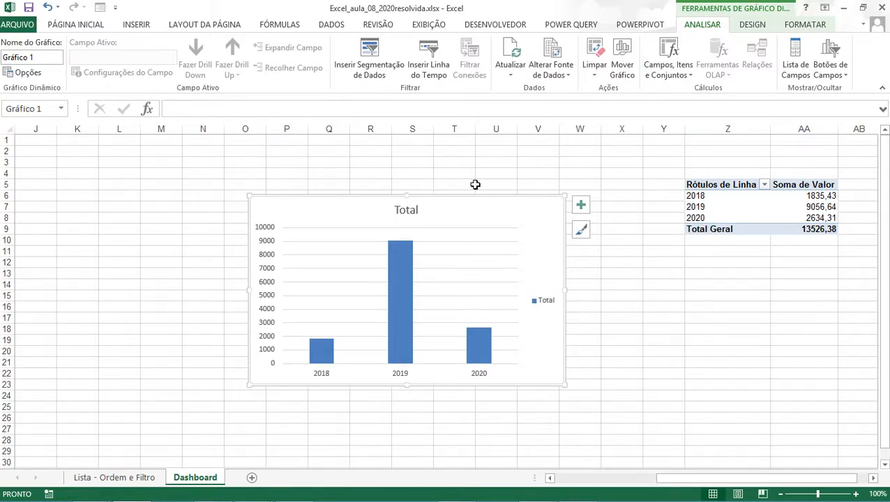
# Change the pivot chart's type to a doughnut chart (Rosca, in the Pizza category).
pyautogui.click(745, 21)
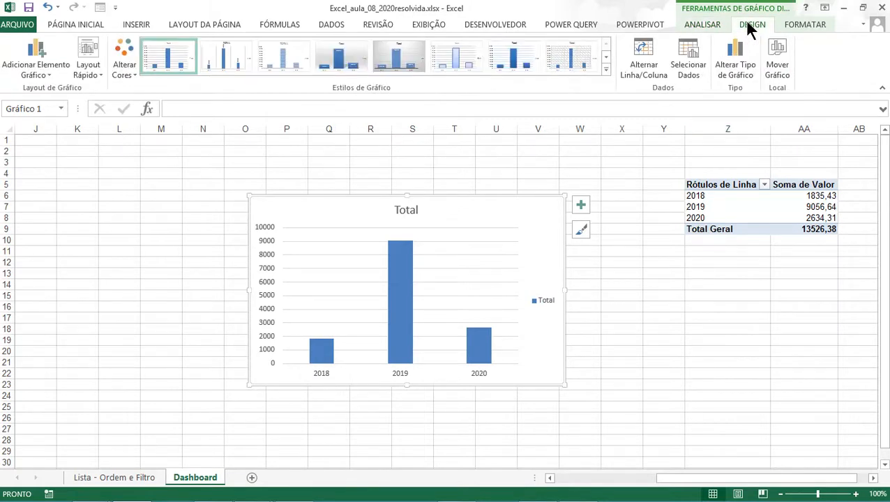
pyautogui.click(736, 62)
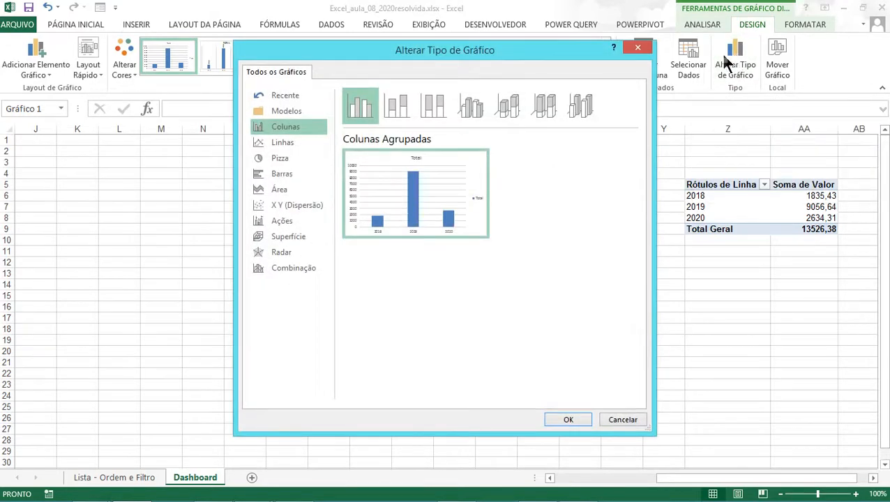
pyautogui.click(273, 158)
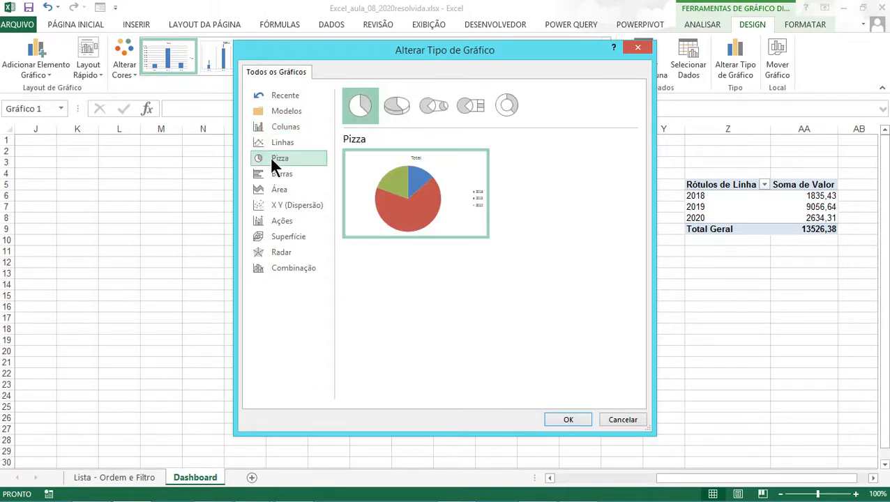
pyautogui.click(502, 107)
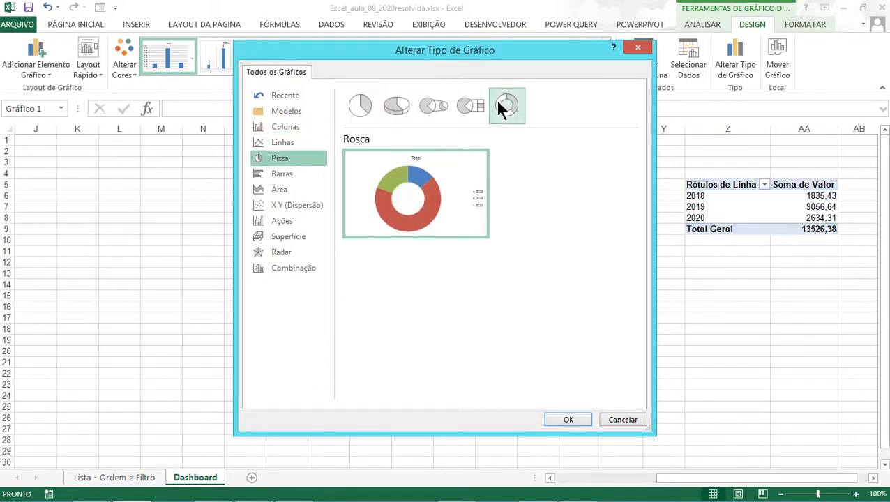
pyautogui.click(568, 419)
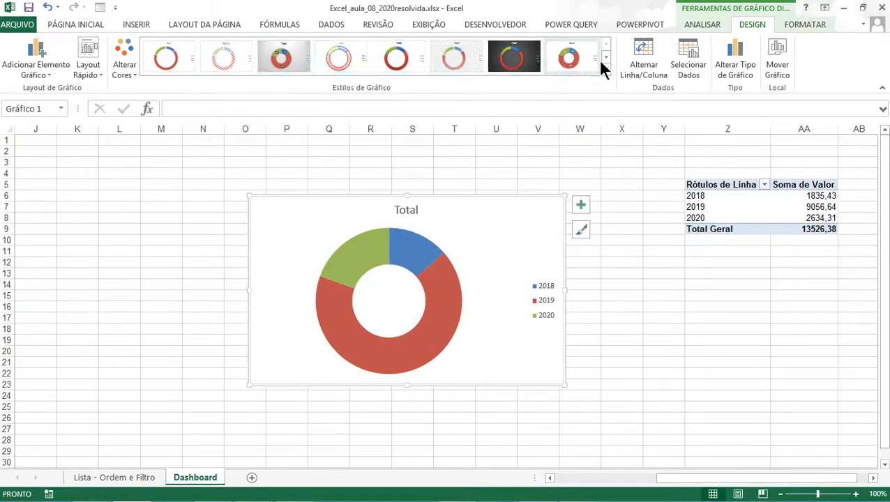
# Browse the chart styles and apply the eighth one, a thick ring on a white background with white percentage labels.
pyautogui.click(283, 55)
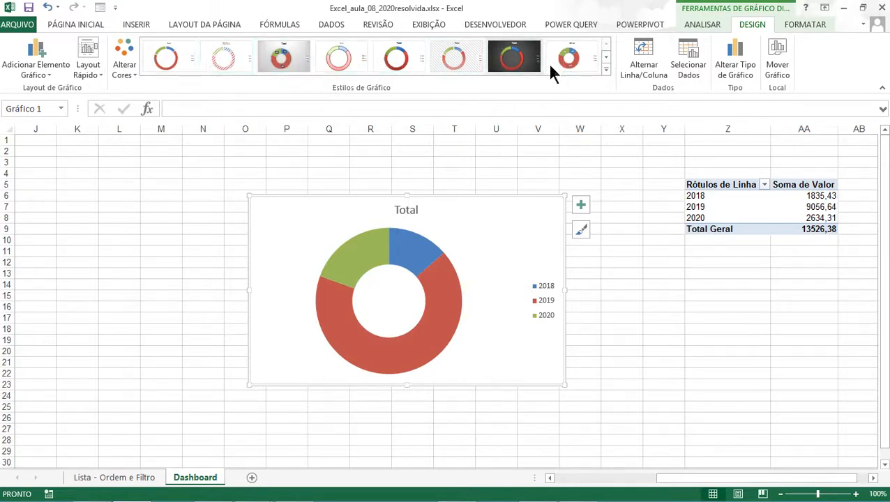
pyautogui.click(605, 69)
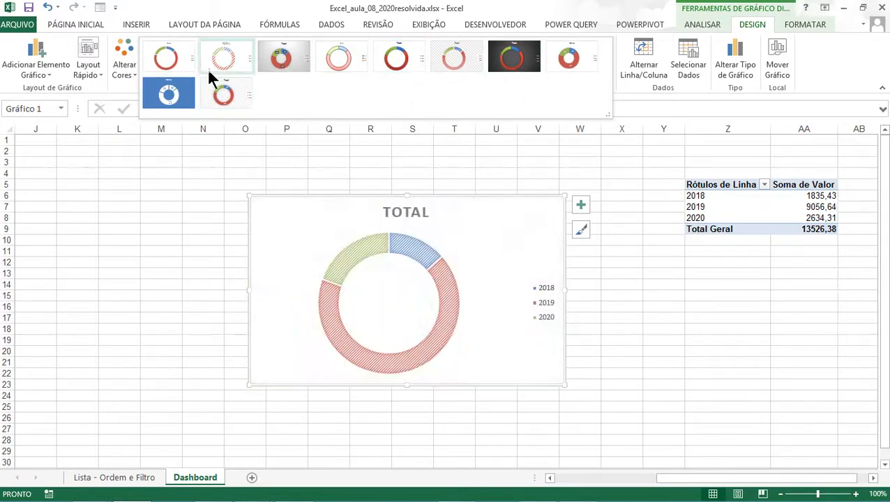
pyautogui.click(580, 230)
pyautogui.click(580, 230)
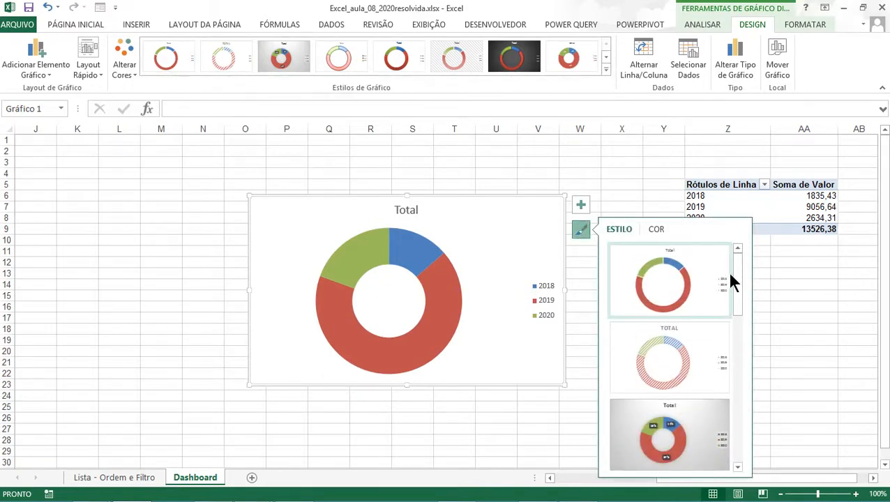
pyautogui.moveTo(736, 277); pyautogui.dragTo(742, 428)
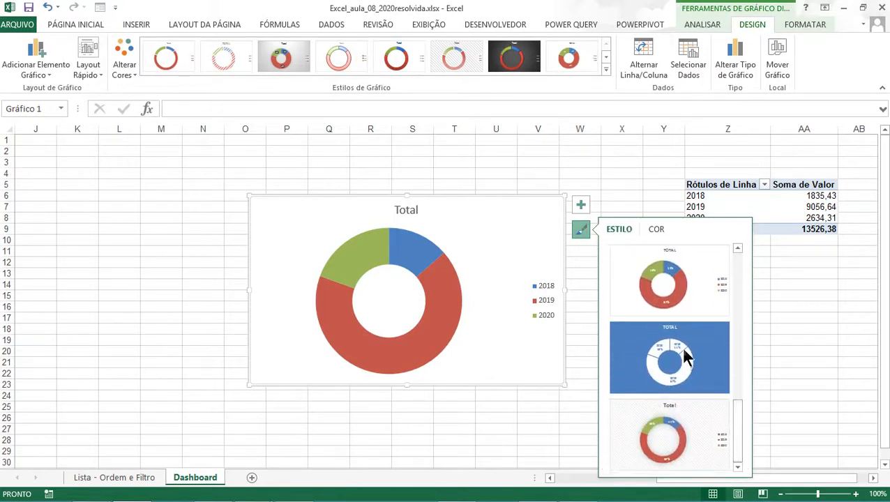
pyautogui.click(647, 292)
pyautogui.click(583, 292)
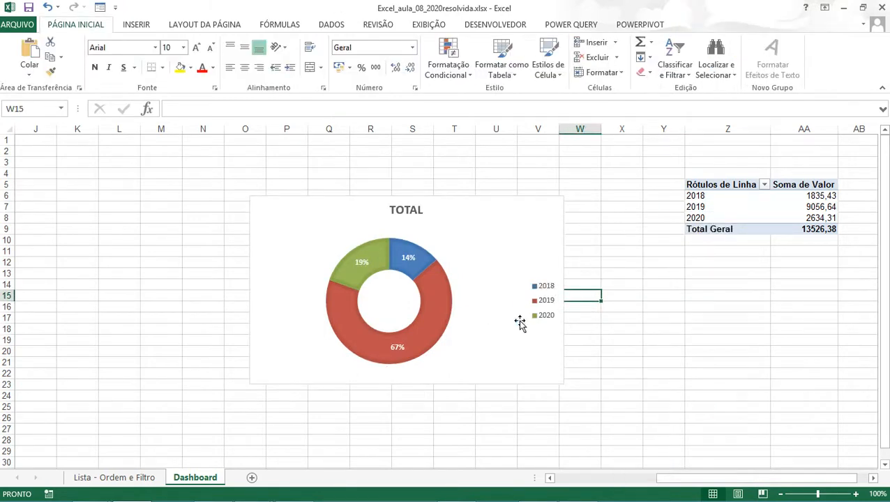
# Try the last chart style and the blue one on the doughnut chart, and return to the eighth style.
pyautogui.click(552, 252)
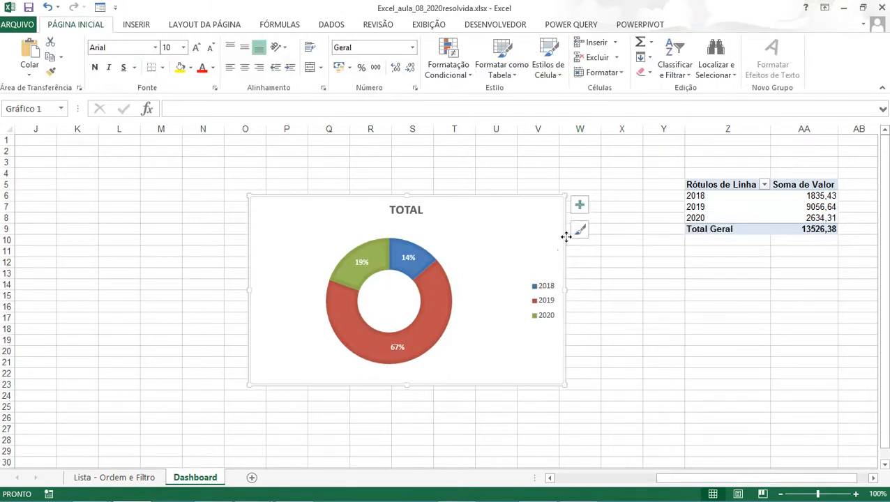
pyautogui.click(581, 230)
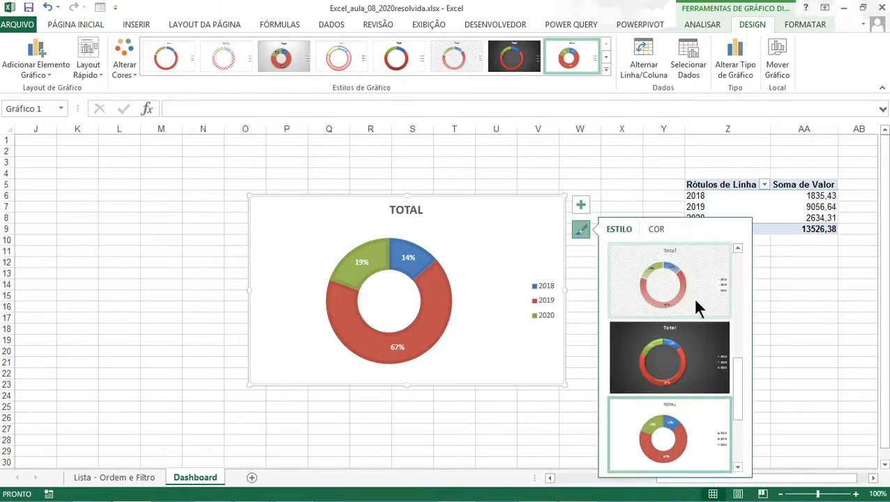
pyautogui.scroll(-2, 696, 321)
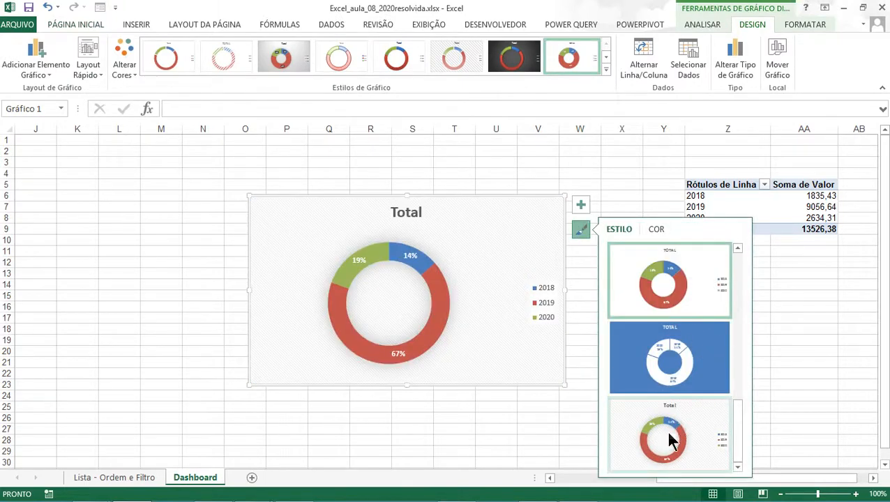
pyautogui.click(664, 432)
pyautogui.click(667, 380)
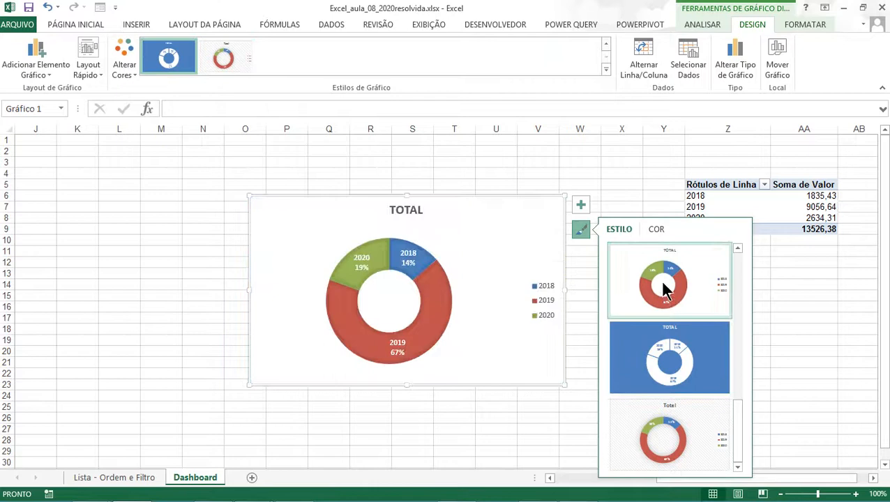
pyautogui.click(666, 294)
# Try the first, third and last chart styles on the doughnut chart, and reapply the eighth style.
pyautogui.scroll(2, 665, 292)
pyautogui.click(665, 292)
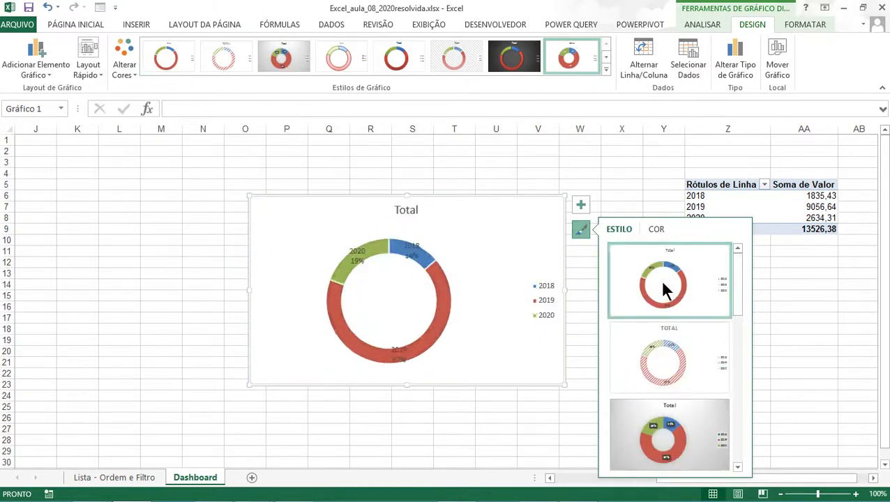
pyautogui.click(677, 433)
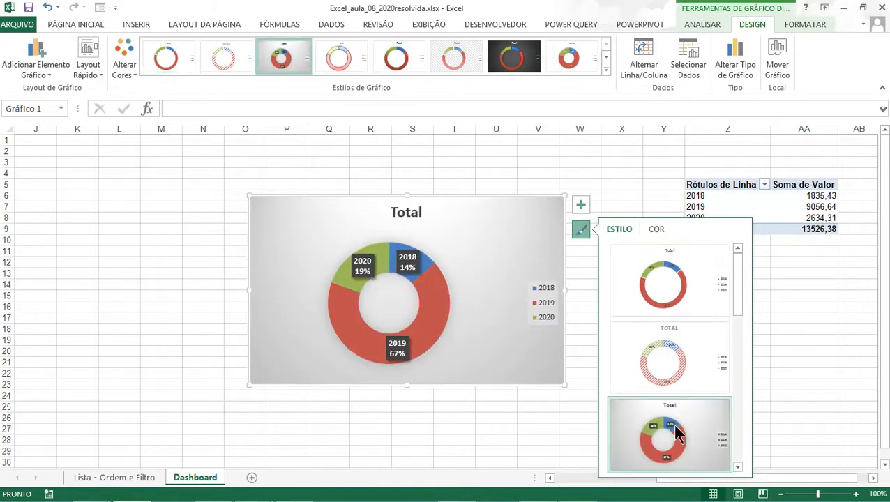
pyautogui.scroll(-3, 677, 433)
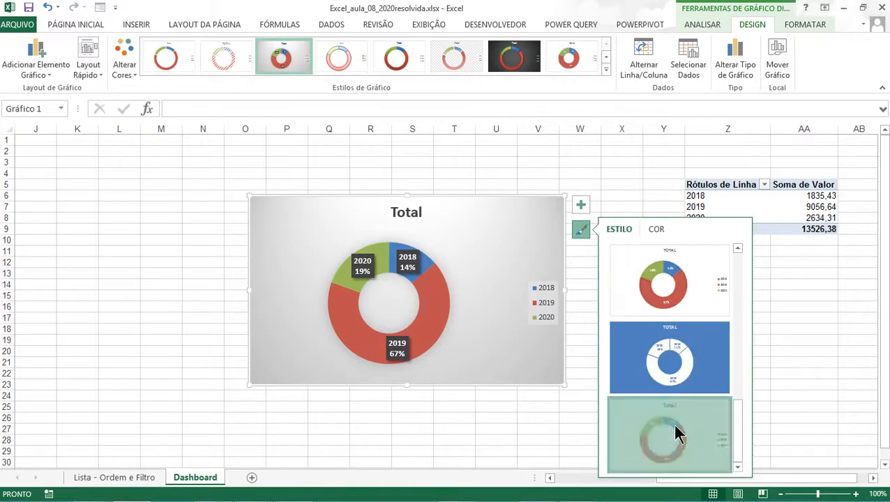
pyautogui.click(673, 428)
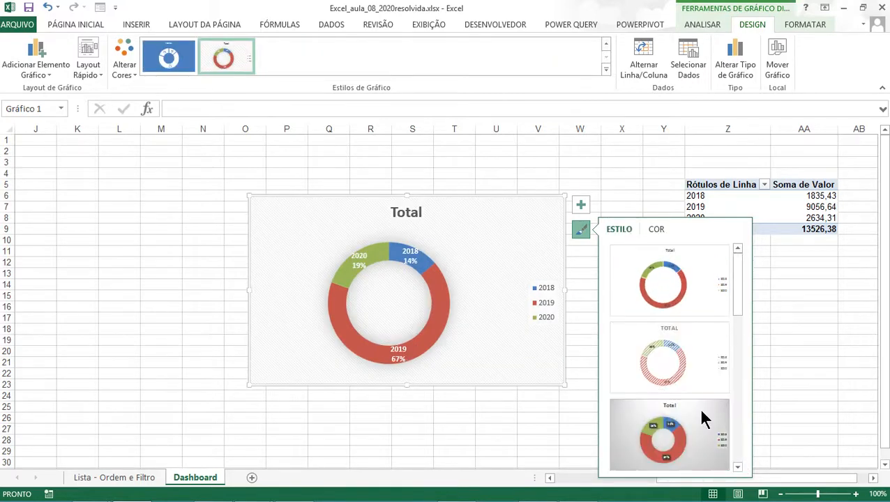
pyautogui.click(667, 274)
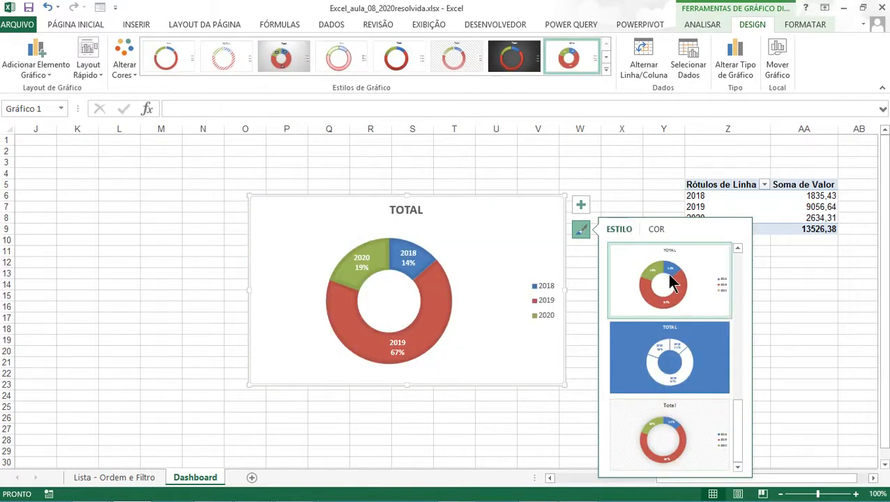
pyautogui.click(586, 269)
pyautogui.click(469, 272)
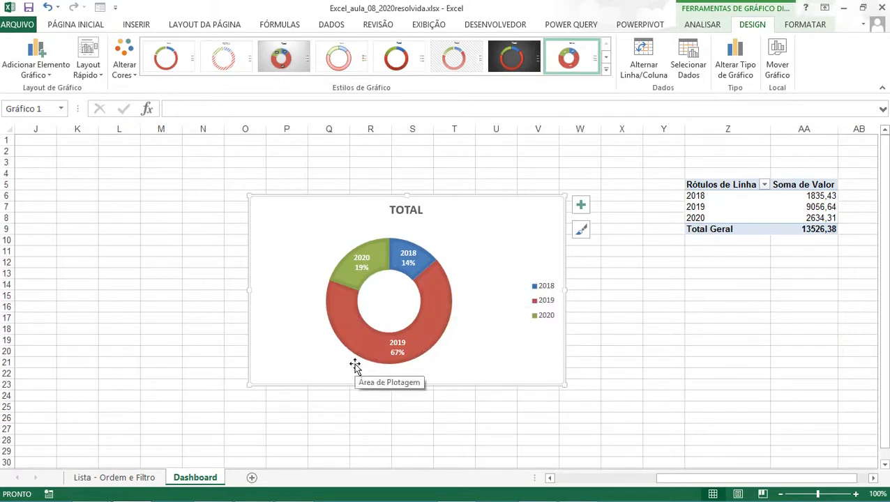
# Remove the legend from the doughnut chart.
pyautogui.click(582, 207)
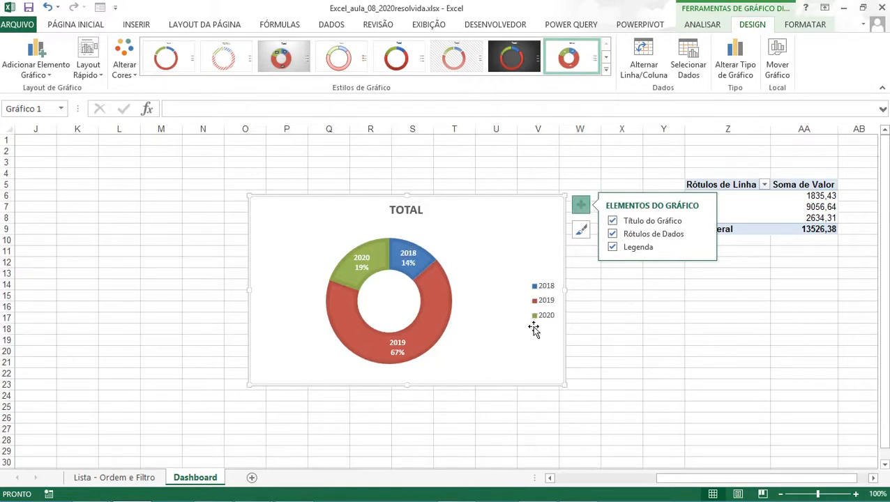
pyautogui.click(612, 247)
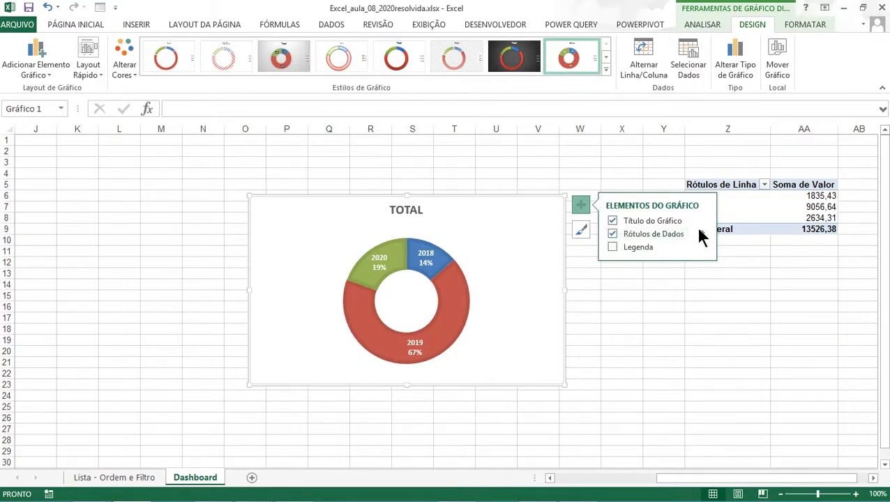
# Try data callouts (Texto Explicativo de Dados) for the doughnut chart's data labels, and undo the change.
pyautogui.moveTo(703, 231)
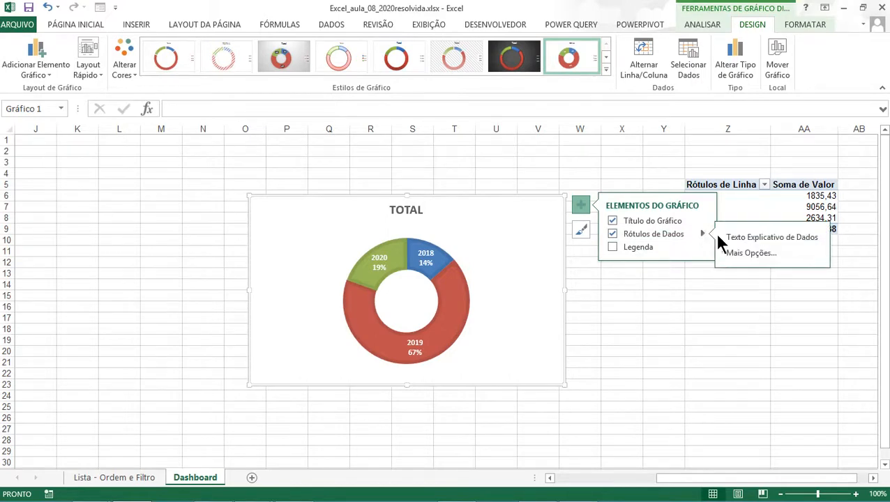
pyautogui.click(730, 238)
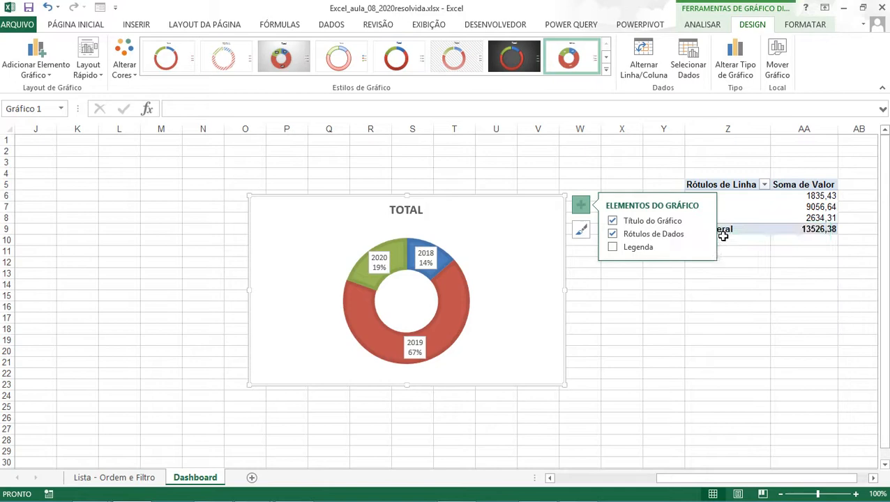
pyautogui.click(48, 8)
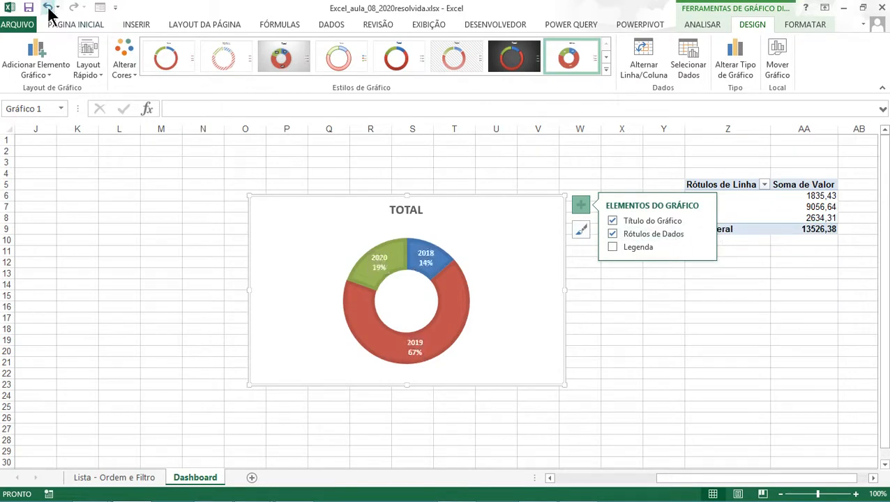
# Format the doughnut chart's data labels to include Valor and leave out Porcentagem.
pyautogui.click(702, 232)
pyautogui.click(745, 255)
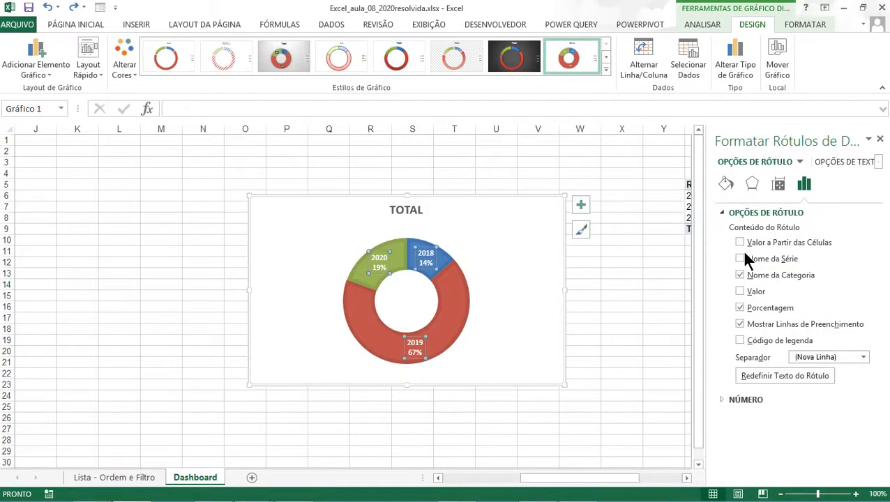
pyautogui.click(740, 291)
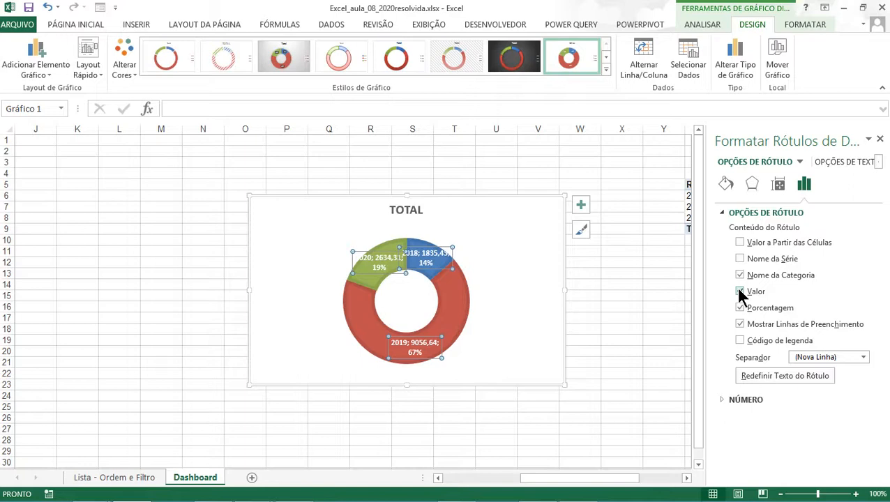
pyautogui.click(741, 309)
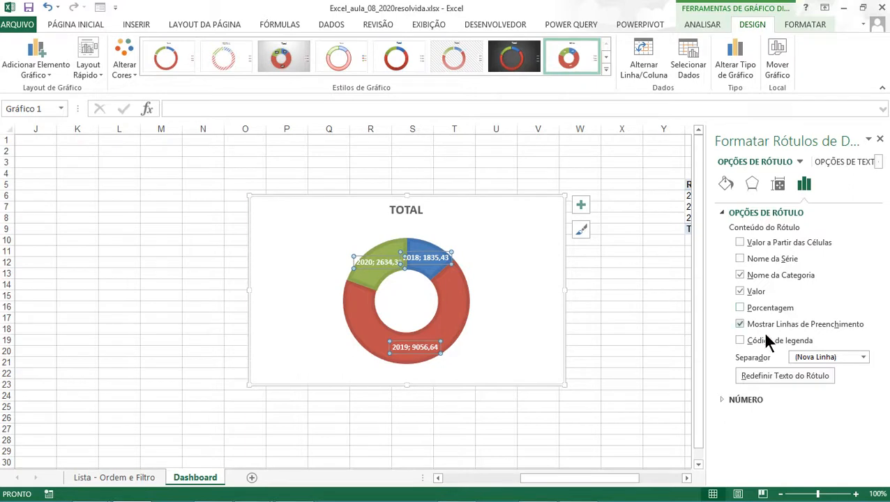
# Try the (espaço) separator for the data labels, and set the separator to (Nova Linha).
pyautogui.click(864, 358)
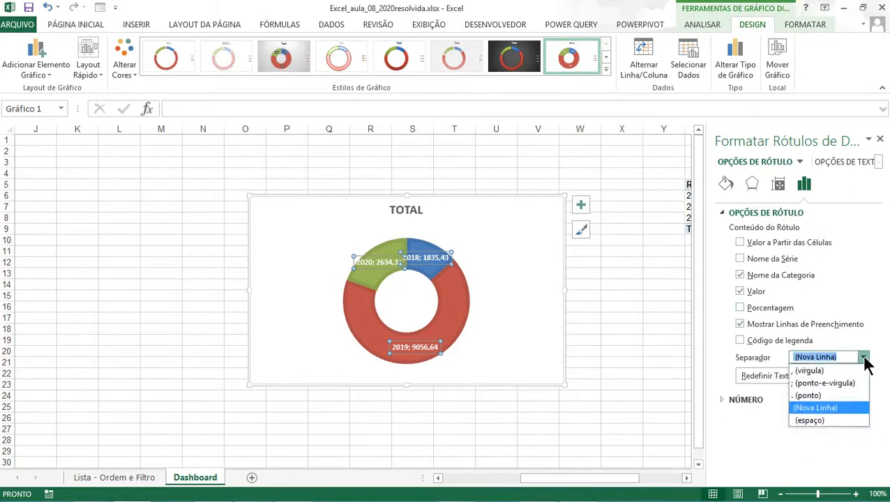
pyautogui.click(801, 420)
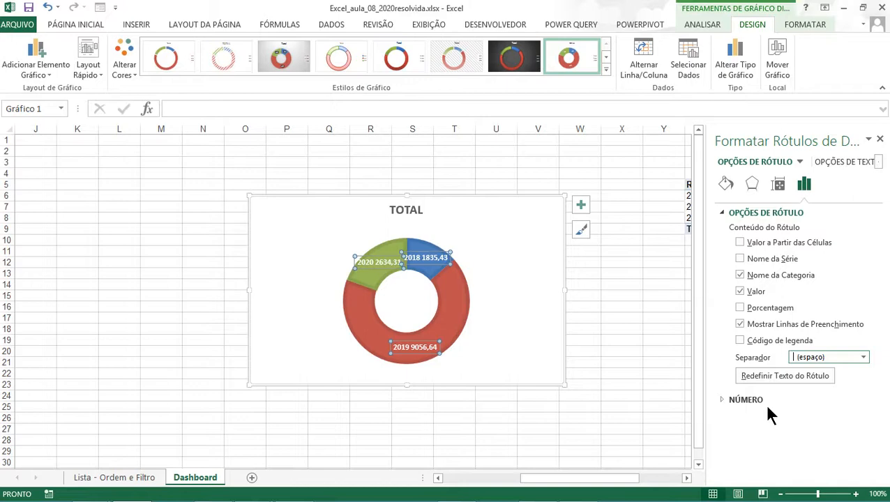
pyautogui.click(864, 357)
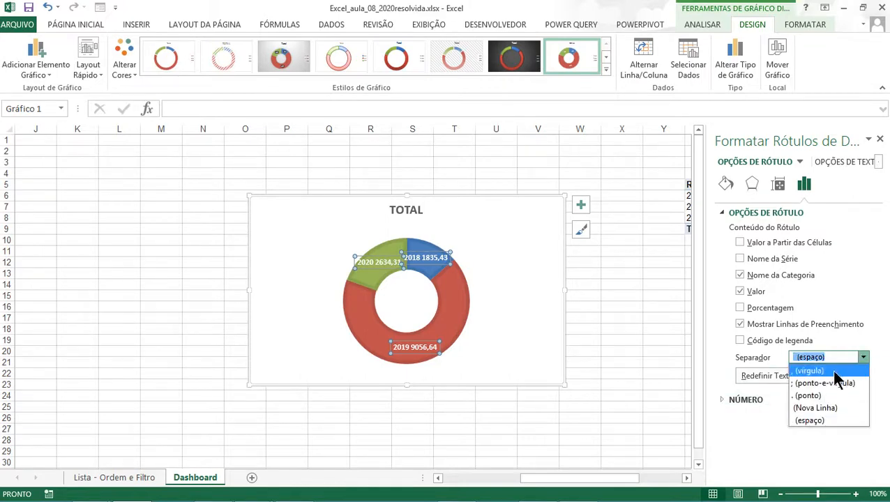
pyautogui.click(808, 409)
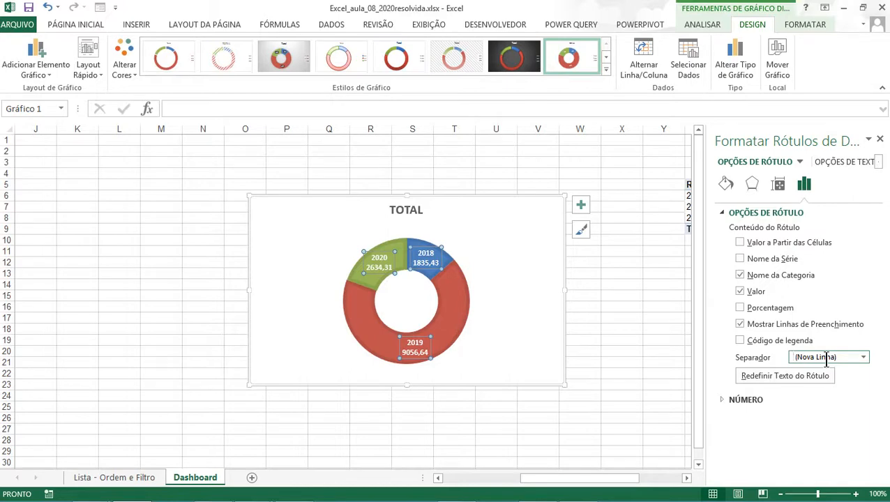
# Replace the doughnut chart's title with "IMPORTAÇÕES POR ANO" and close the formatting pane.
pyautogui.click(402, 211)
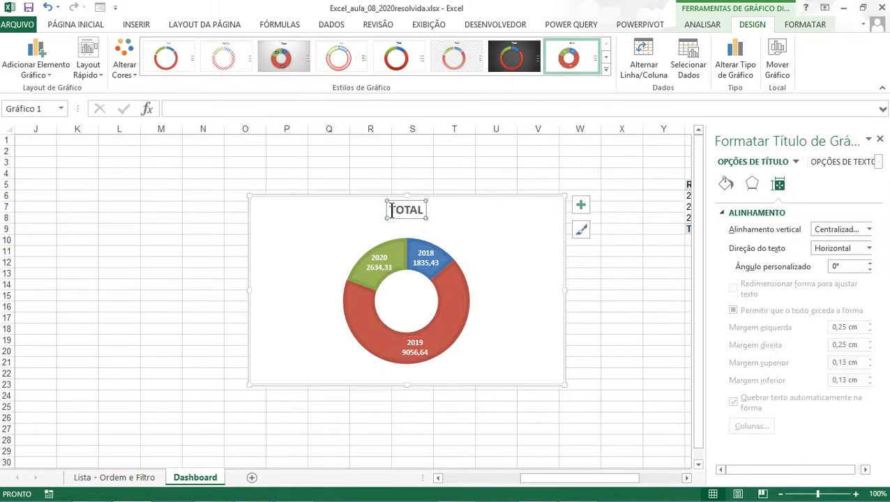
pyautogui.moveTo(389, 209); pyautogui.dragTo(425, 209)
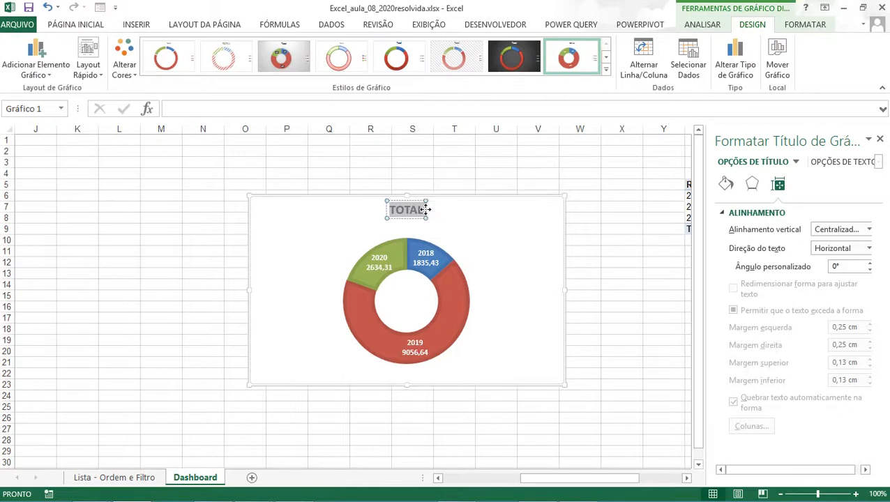
pyautogui.write('IMPORT')
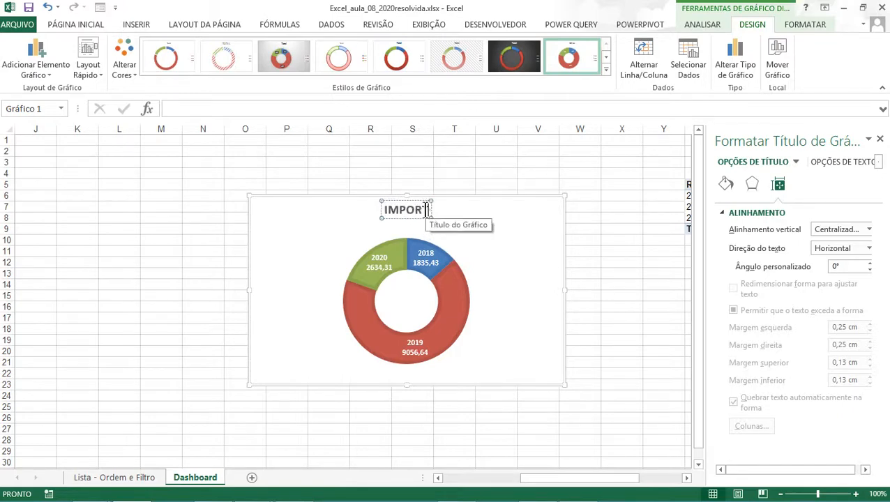
pyautogui.press('BackSpace')
pyautogui.press('BackSpace')
pyautogui.press('BackSpace')
pyautogui.press('BackSpace')
pyautogui.press('BackSpace')
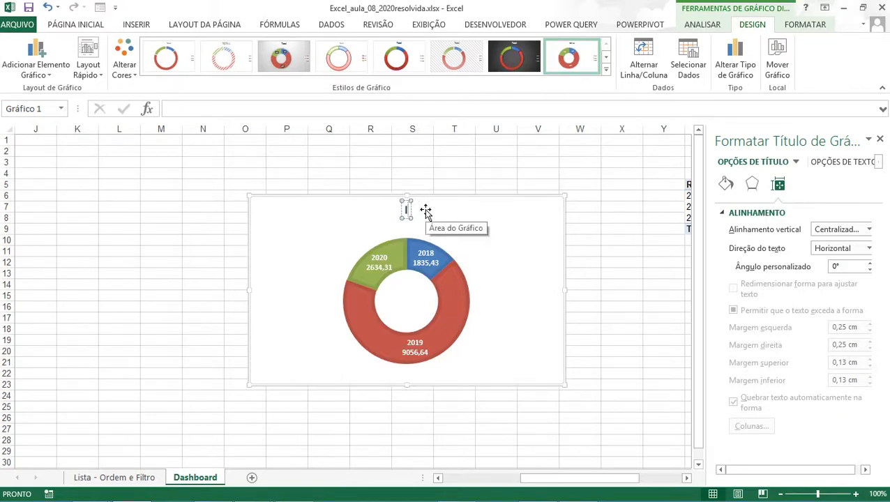
pyautogui.write('IMPORTAÇÕE')
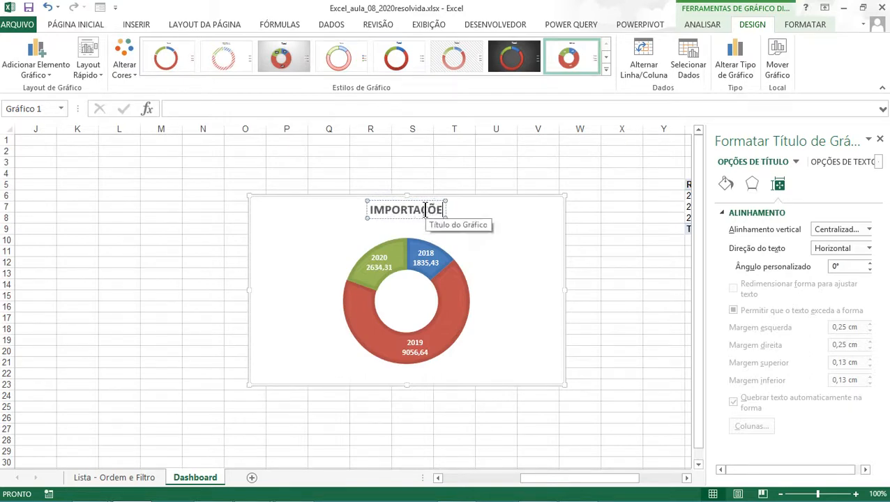
pyautogui.write('S POR ANO')
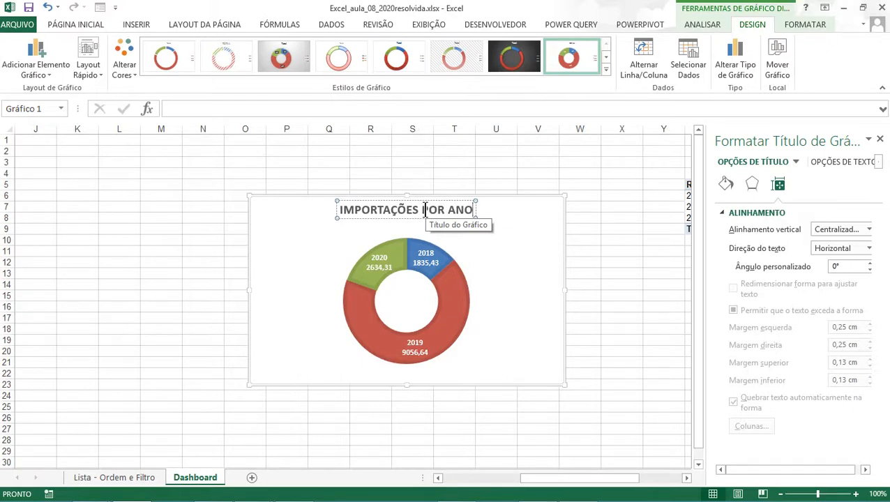
pyautogui.click(522, 337)
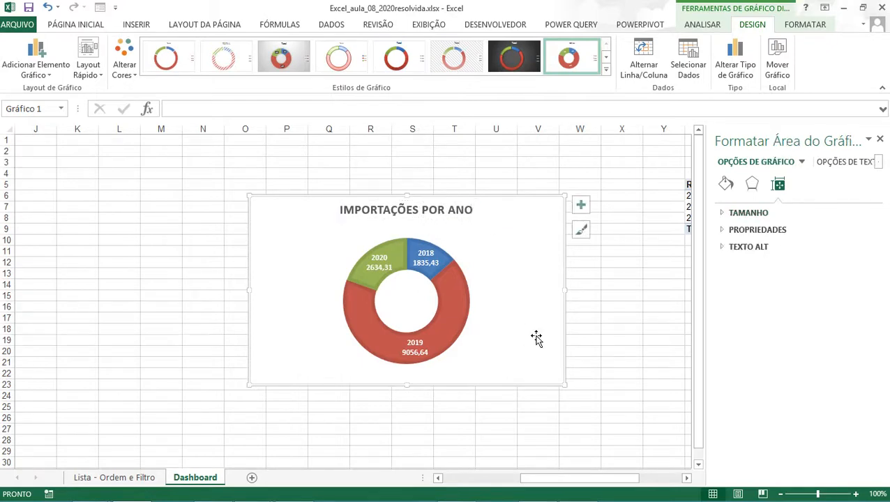
pyautogui.click(880, 140)
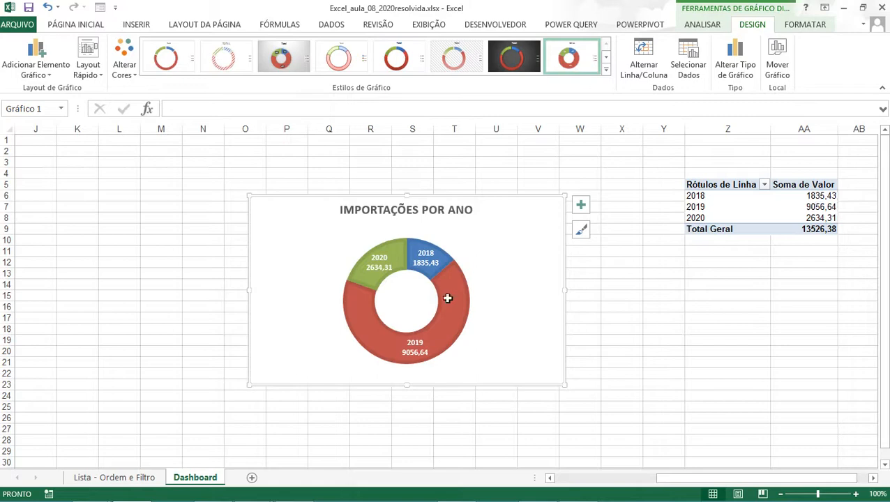
# Format the pivot table's Soma de Valor figures, including Total Geral, with a thousands separator and no decimal places.
pyautogui.moveTo(788, 195); pyautogui.dragTo(817, 227)
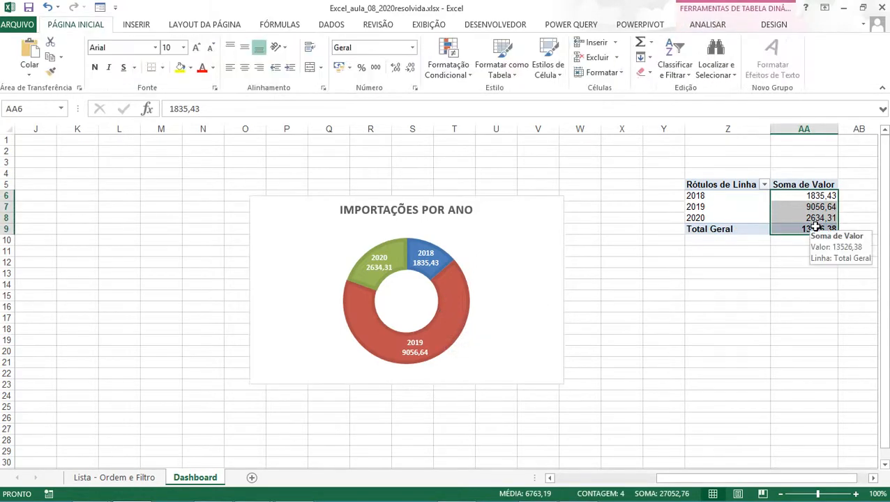
pyautogui.click(374, 70)
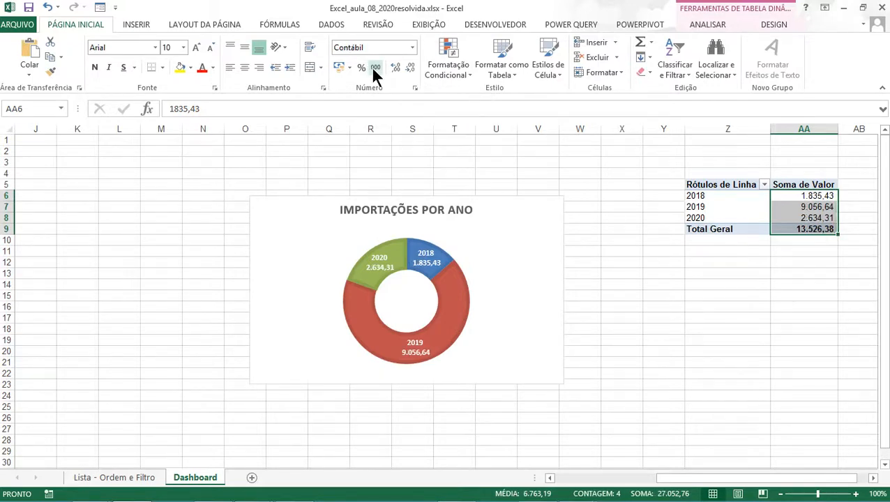
pyautogui.click(411, 68)
pyautogui.click(411, 68)
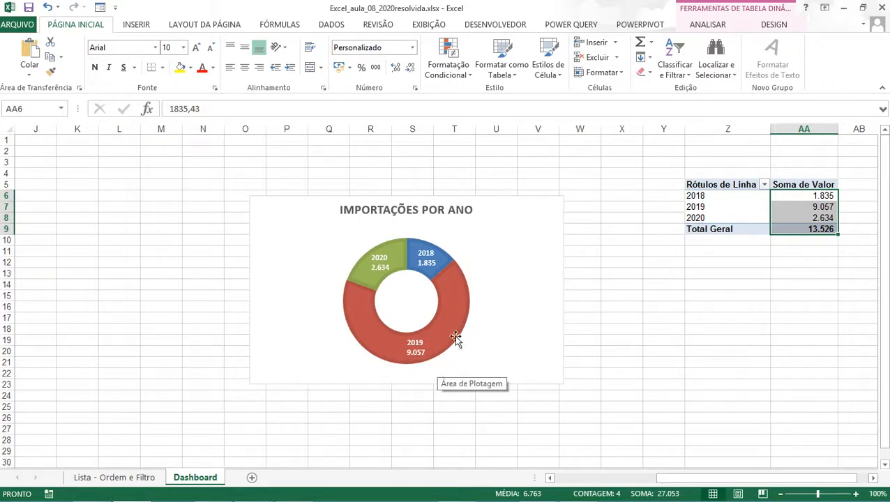
# Preview alternative styles and colour palettes for the doughnut chart, and remove the chart area's outline.
pyautogui.click(522, 311)
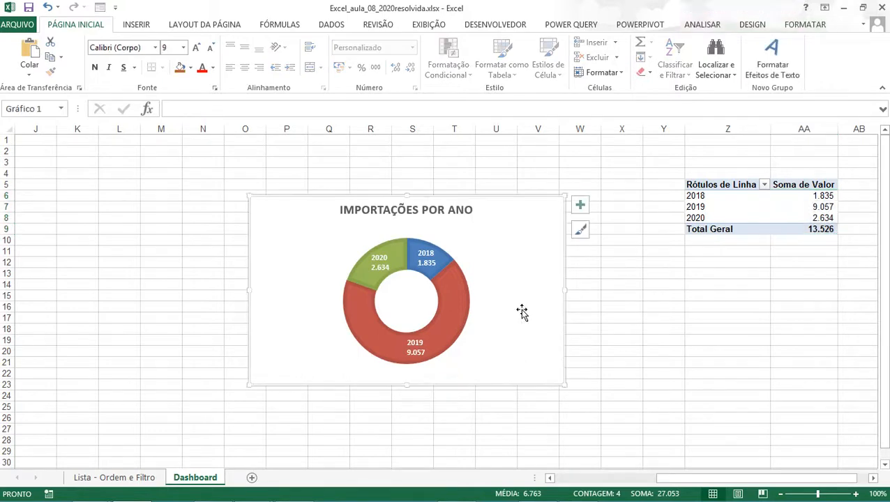
pyautogui.click(582, 230)
pyautogui.scroll(-2, 656, 346)
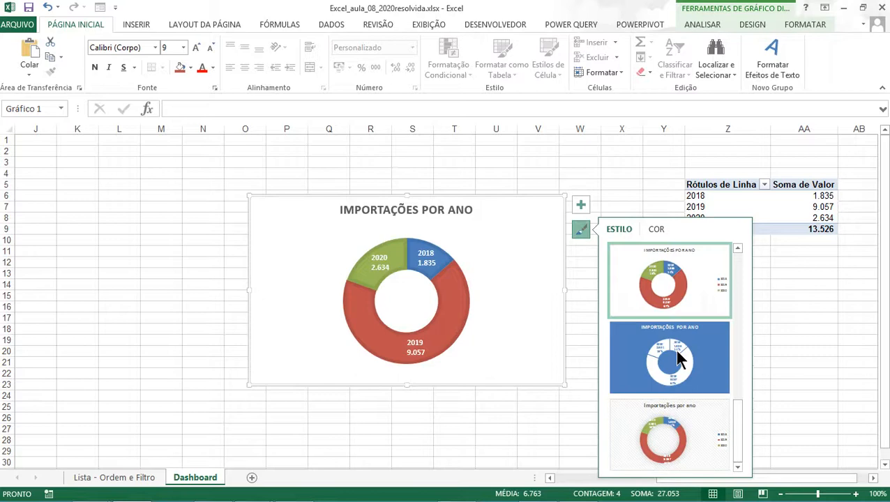
pyautogui.scroll(3, 682, 354)
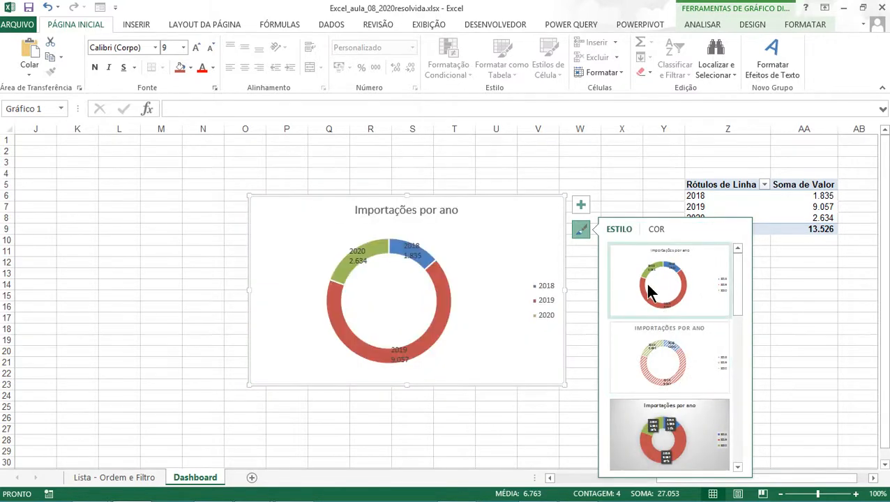
pyautogui.click(653, 229)
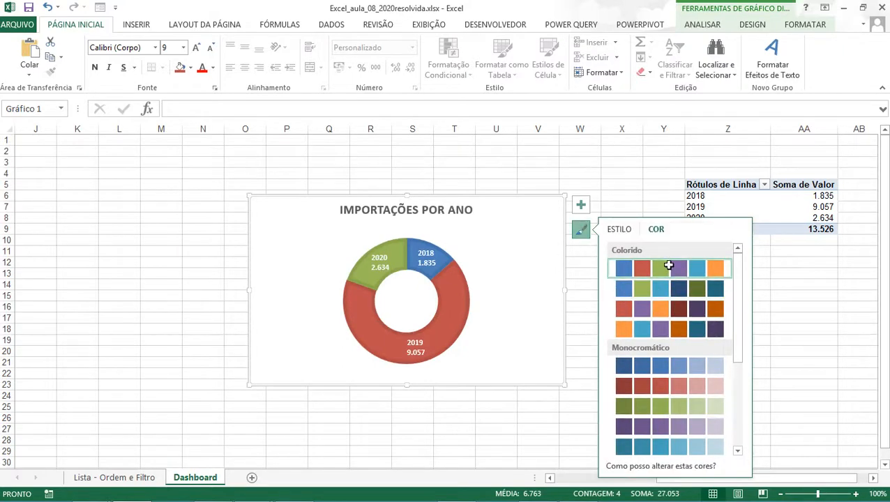
pyautogui.click(580, 235)
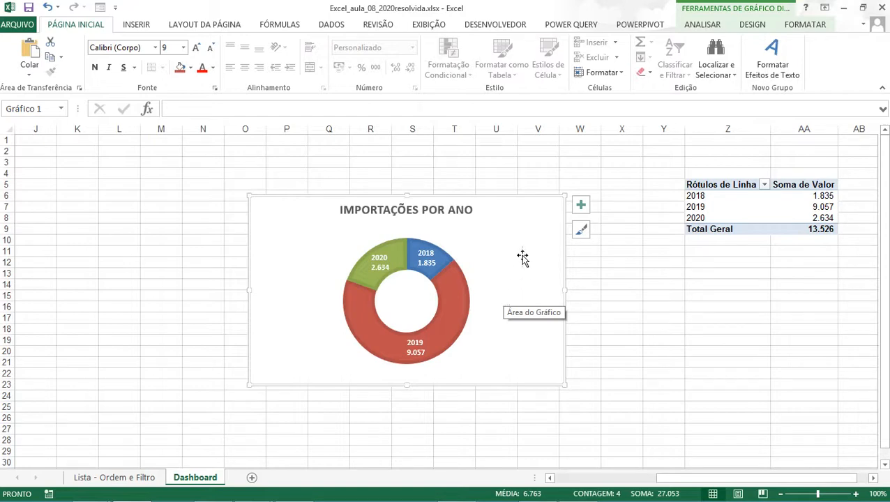
pyautogui.click(809, 26)
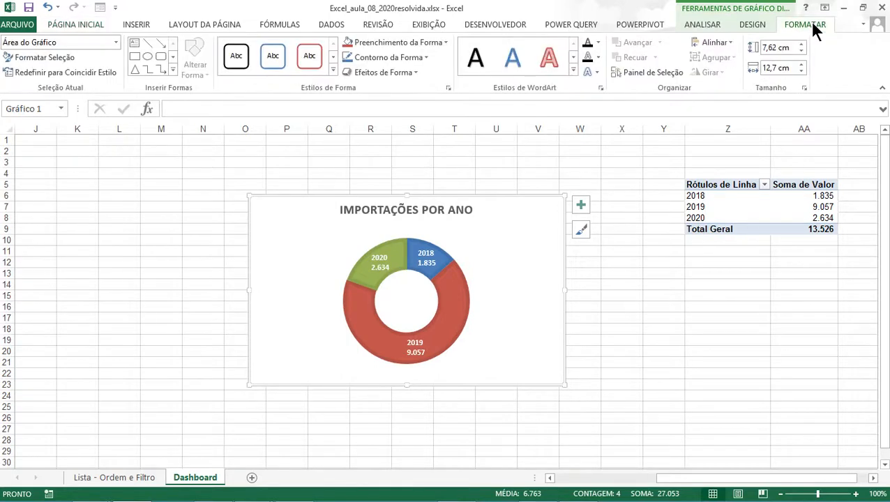
pyautogui.click(389, 56)
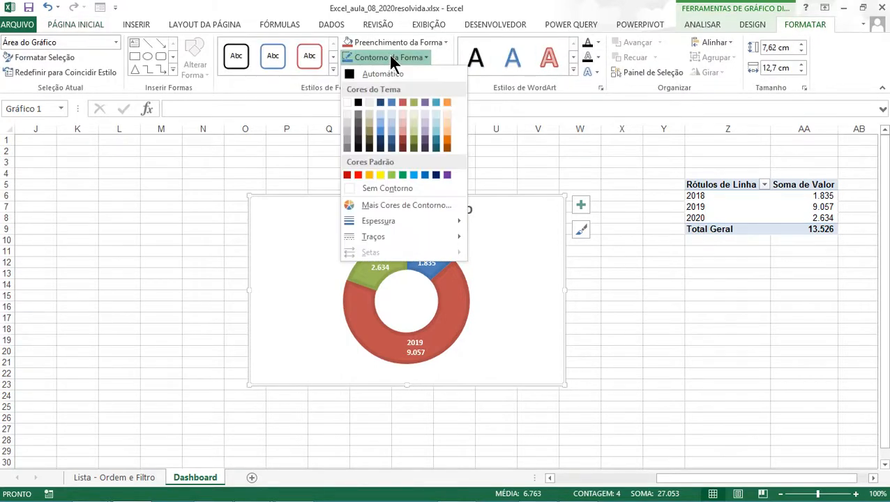
pyautogui.click(368, 190)
pyautogui.click(617, 328)
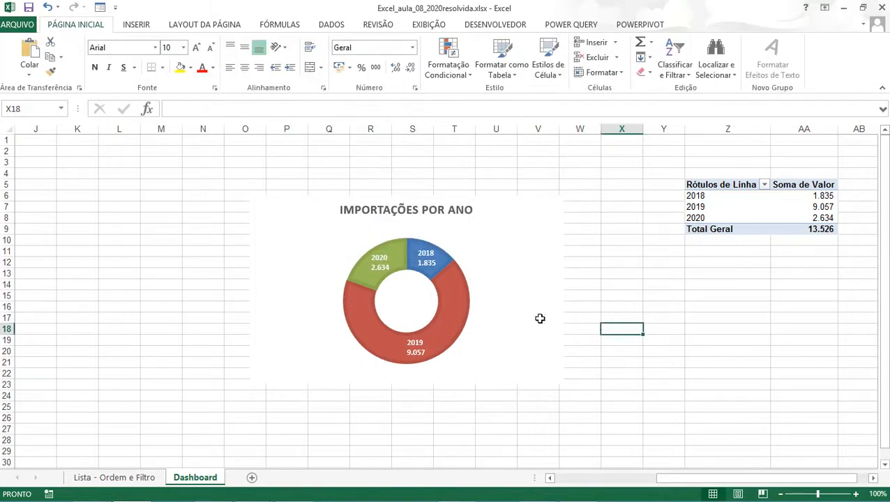
# Rename the doughnut chart's pivot table as ImportaçõesAno in the PivotTable options.
pyautogui.click(530, 276)
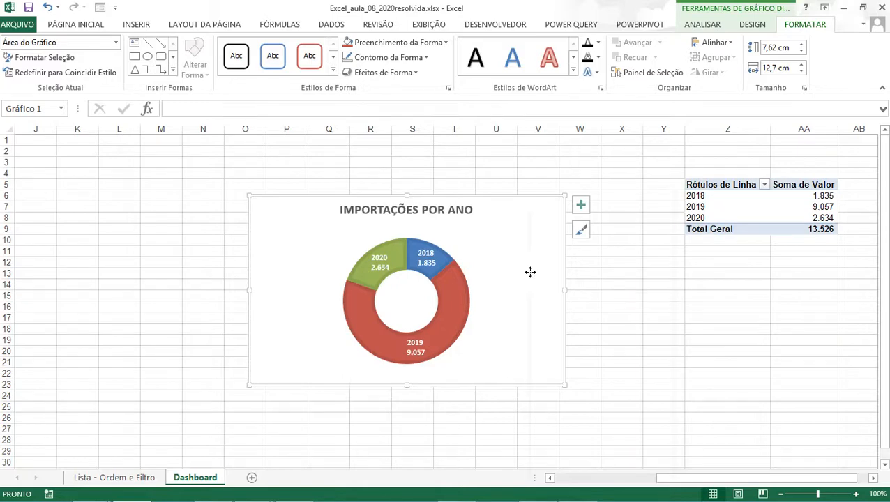
pyautogui.rightClick(531, 274)
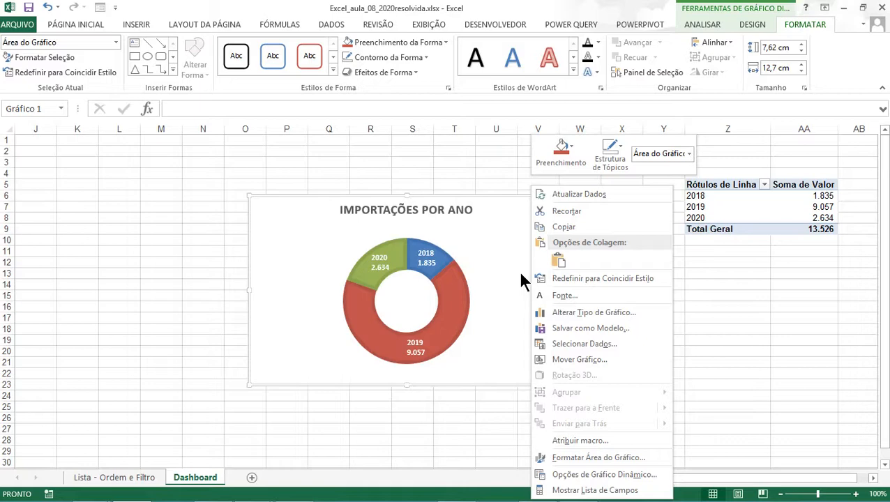
pyautogui.click(488, 202)
pyautogui.rightClick(487, 196)
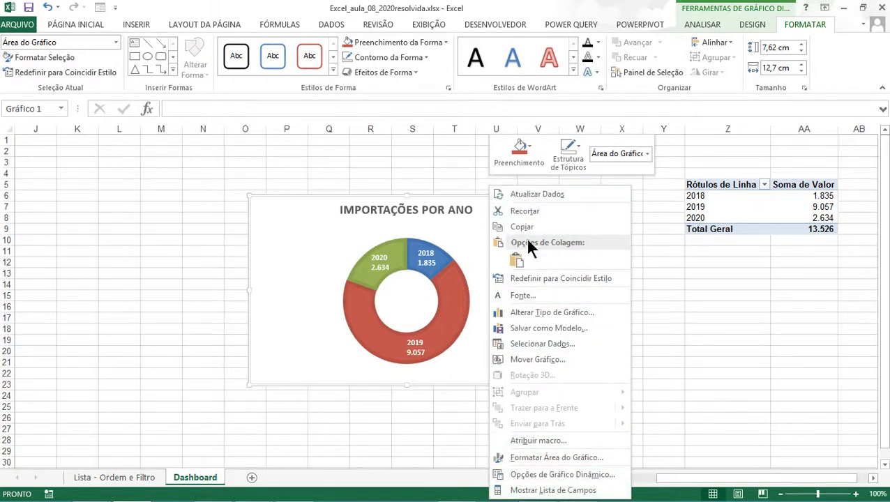
pyautogui.click(532, 476)
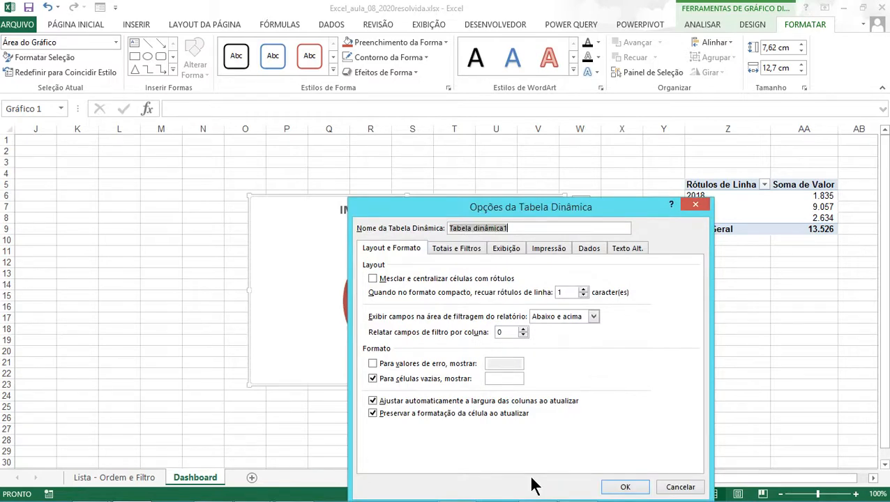
pyautogui.write('Imp')
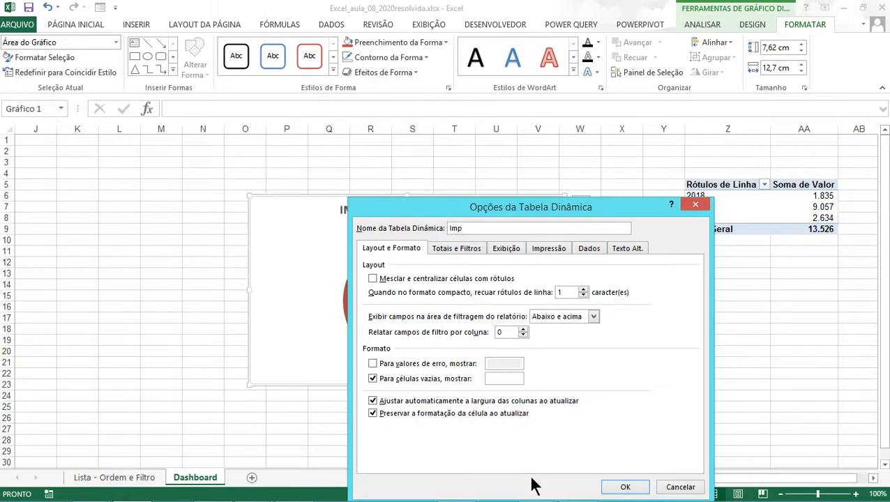
pyautogui.write('ortaçõesAno')
pyautogui.click(626, 487)
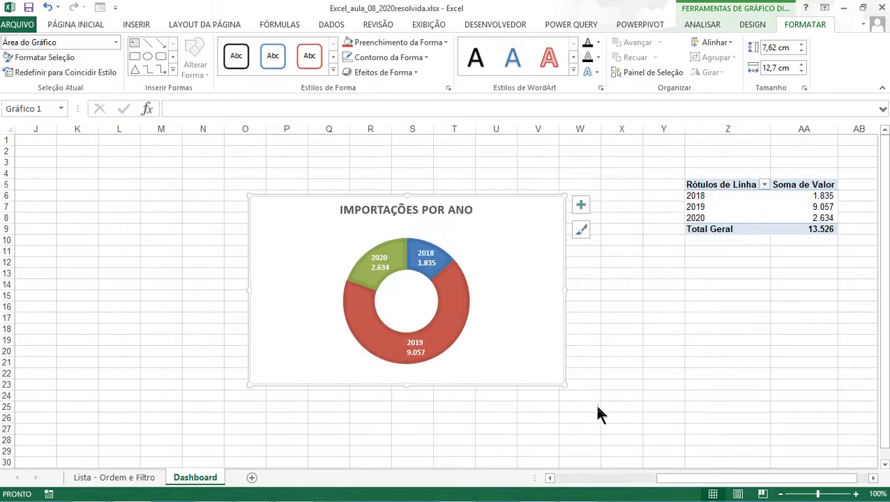
# Narrow the doughnut chart to about 8.4 cm wide and move it to column A, starting at about row 6.
pyautogui.moveTo(556, 291); pyautogui.dragTo(429, 291)
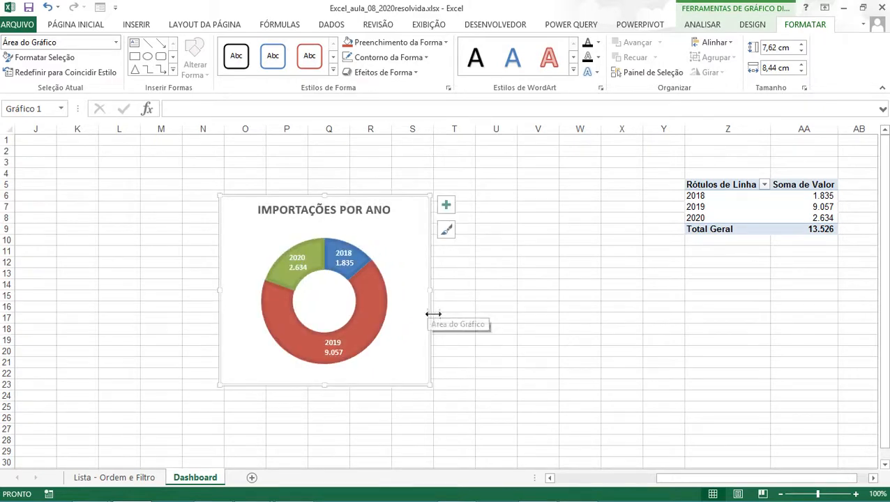
pyautogui.click(433, 315)
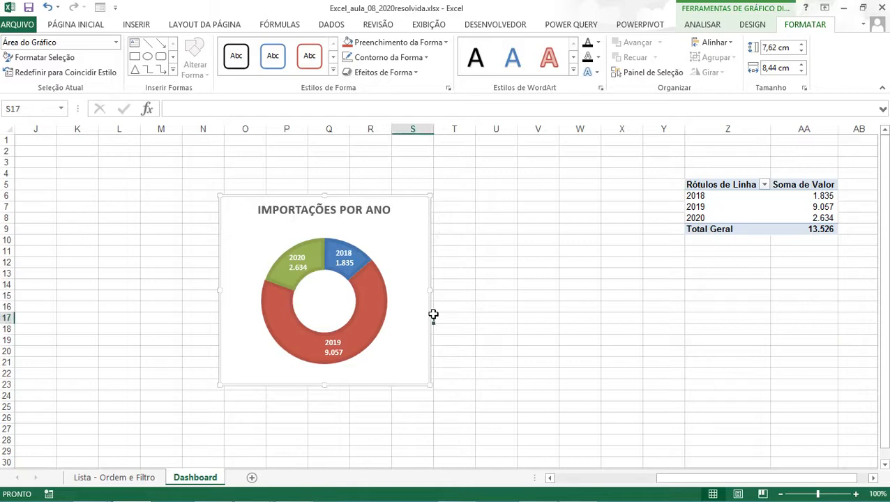
pyautogui.click(226, 275)
pyautogui.moveTo(226, 274); pyautogui.dragTo(12, 263)
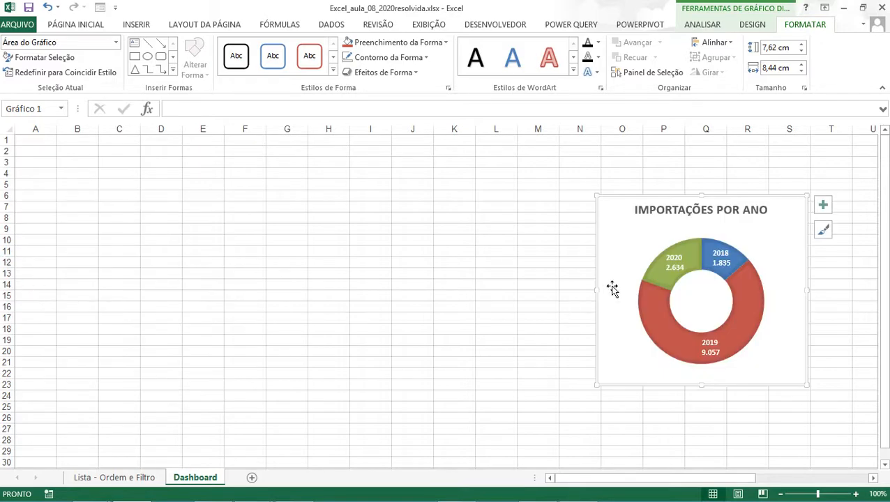
pyautogui.moveTo(608, 288)
pyautogui.mouseDown()
pyautogui.moveTo(415, 295)
pyautogui.moveTo(16, 274)
pyautogui.moveTo(24, 290)
pyautogui.moveTo(26, 275)
pyautogui.mouseUp()
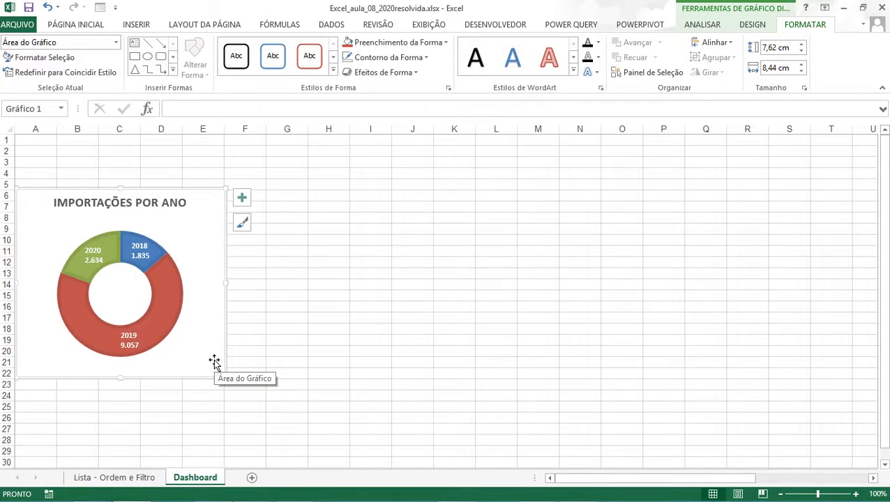
# Narrow the doughnut chart further to about 6.7 cm so that it spans columns A to D.
pyautogui.moveTo(225, 283); pyautogui.dragTo(183, 279)
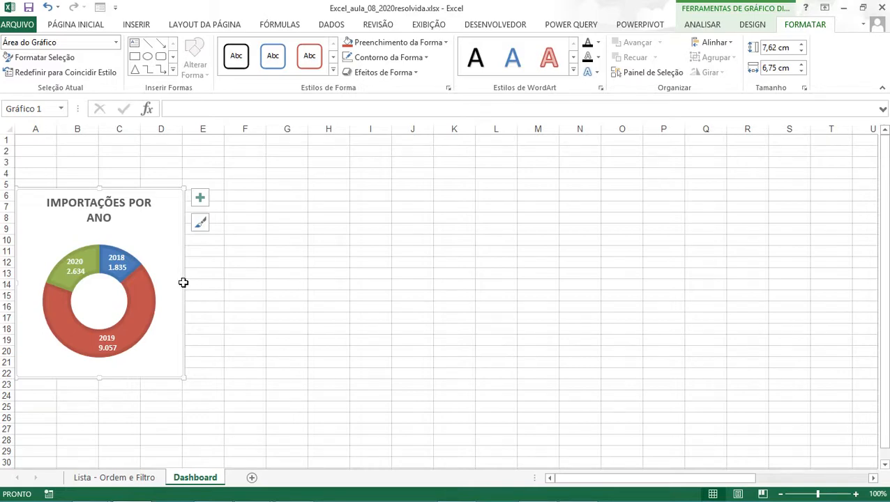
pyautogui.moveTo(182, 282); pyautogui.dragTo(181, 281)
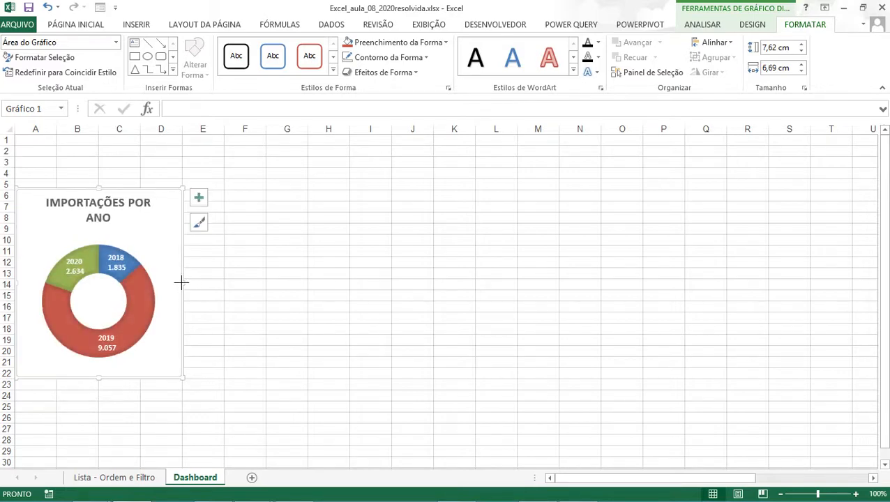
pyautogui.click(245, 312)
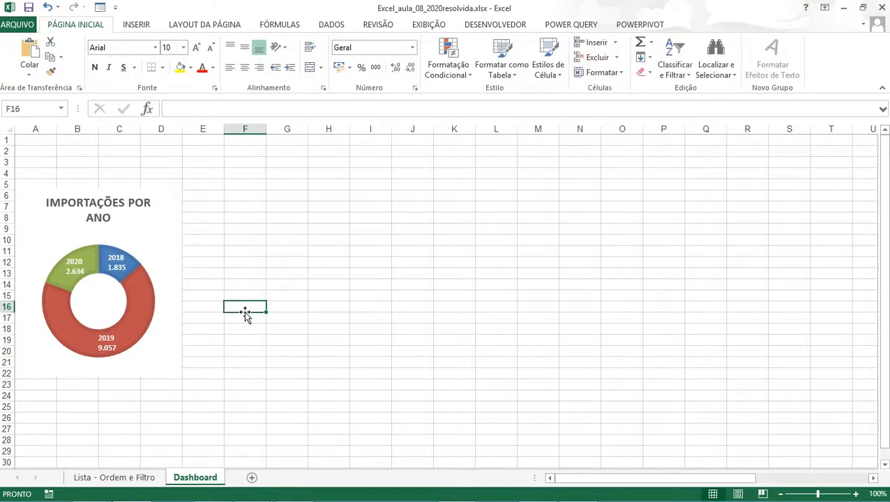
pyautogui.click(179, 283)
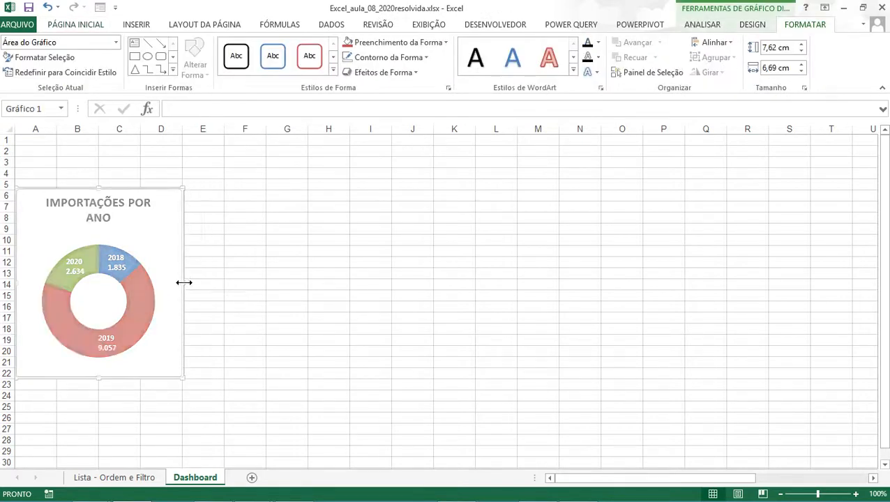
pyautogui.click(258, 320)
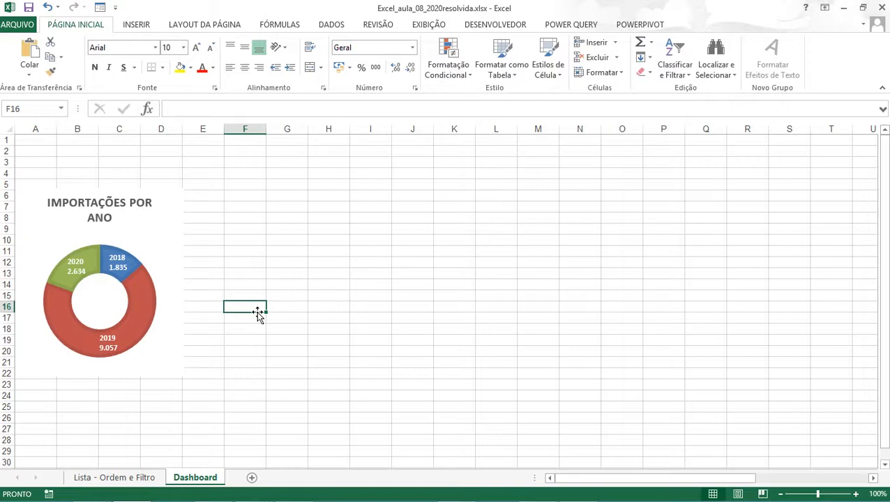
# Switch to the presentation slide with the finished example dashboard to check its layout.
pyautogui.hotkey('alt', 'Tab')
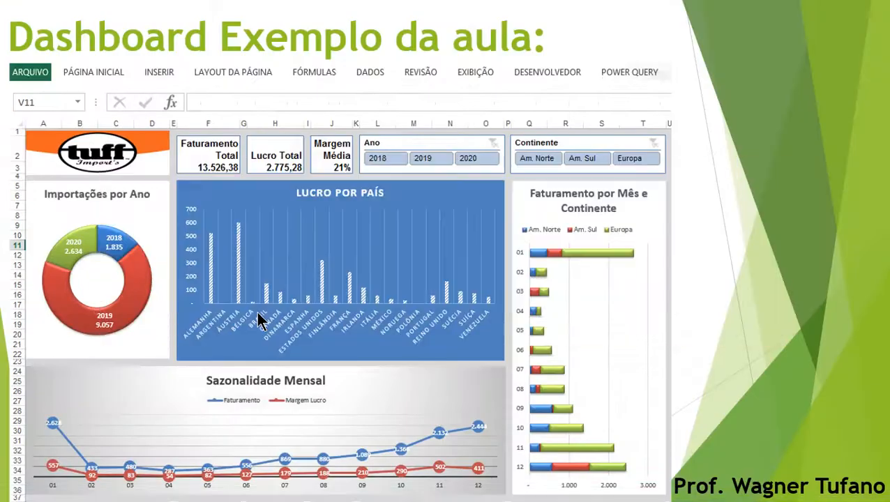
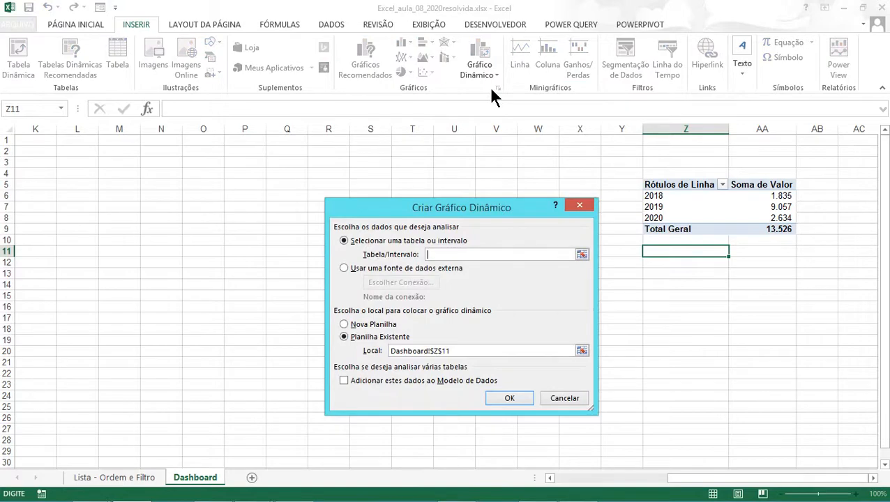
# Create a pivot chart from the named range Dados on the Lista - Ordem e Filtro sheet, placing its table at Dashboard cell Z11.
pyautogui.click(106, 480)
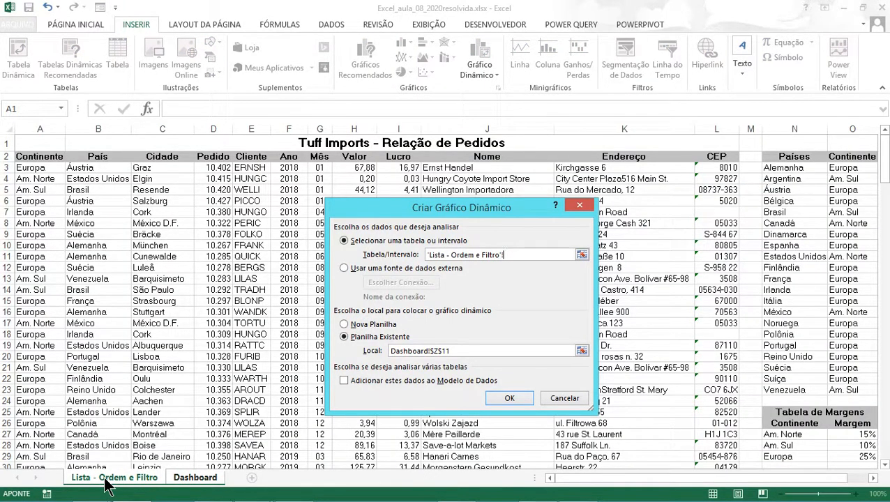
pyautogui.press('F3')
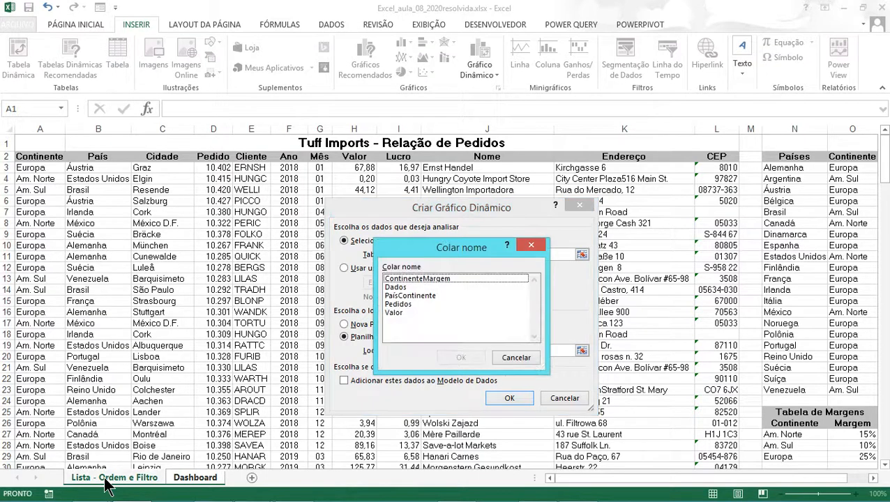
pyautogui.click(390, 287)
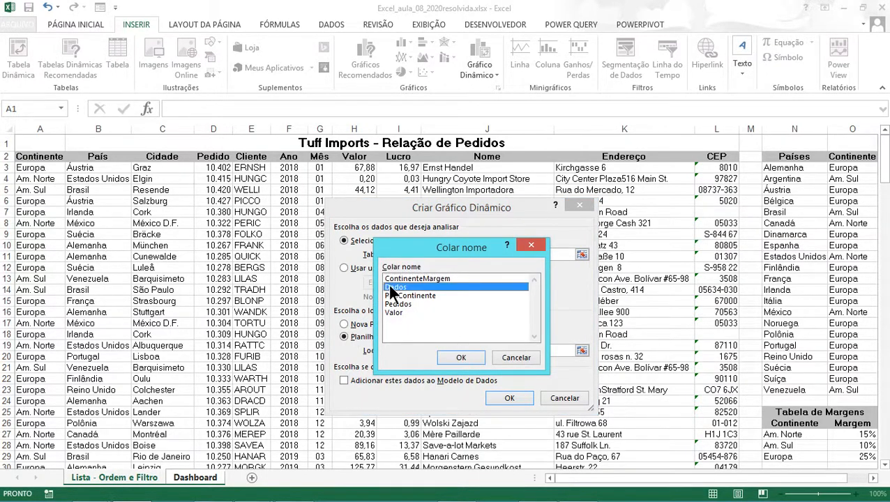
pyautogui.click(461, 358)
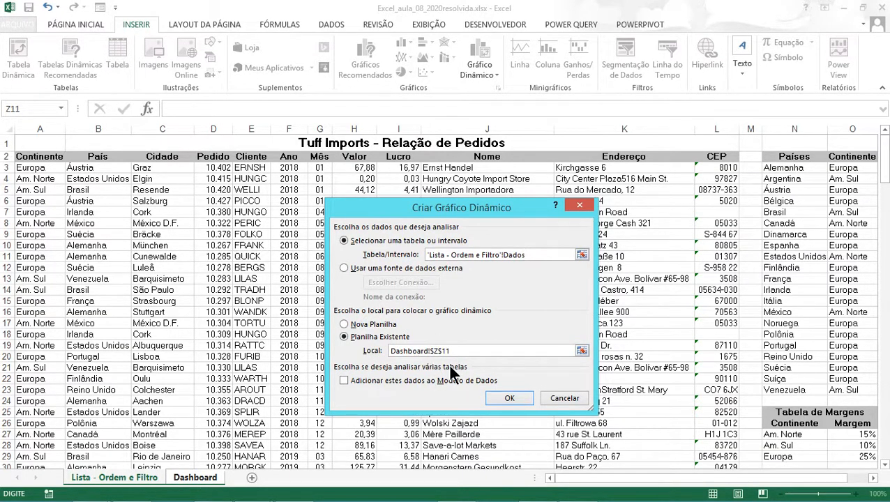
pyautogui.click(508, 397)
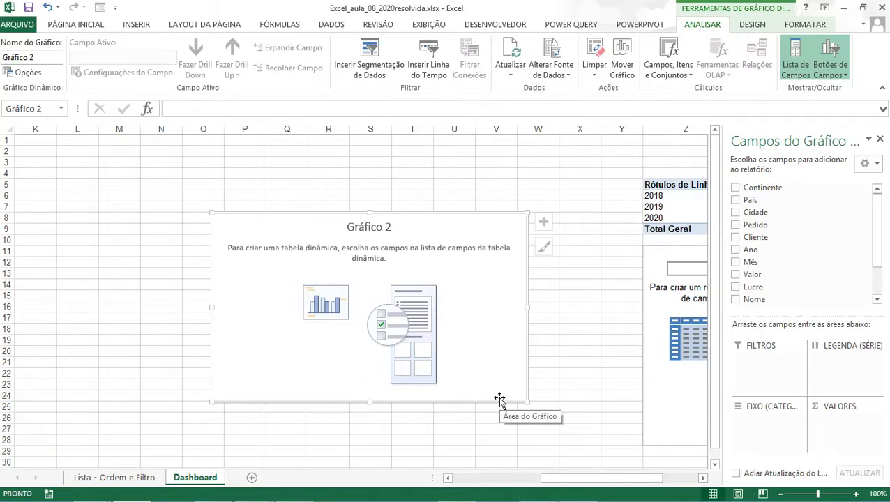
# Set Mês as the new pivot chart's axis category and add Valor and Lucro as its summed values.
pyautogui.moveTo(744, 262); pyautogui.dragTo(757, 421)
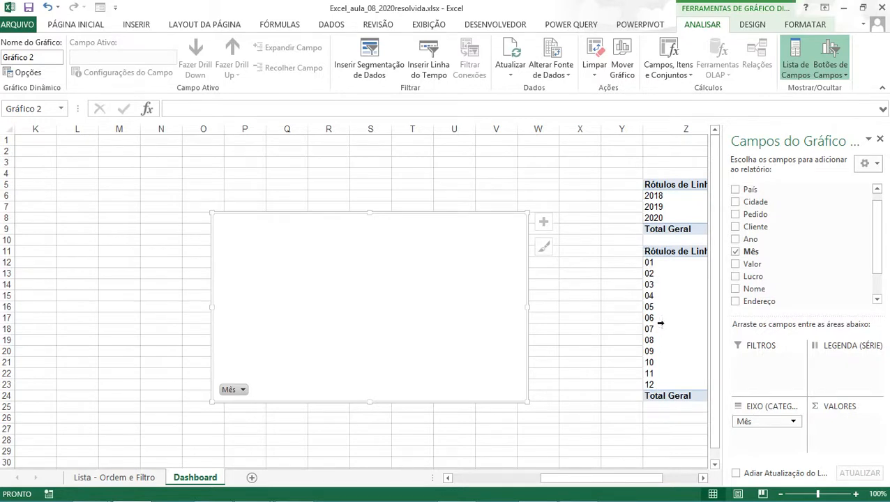
pyautogui.moveTo(648, 481); pyautogui.dragTo(678, 477)
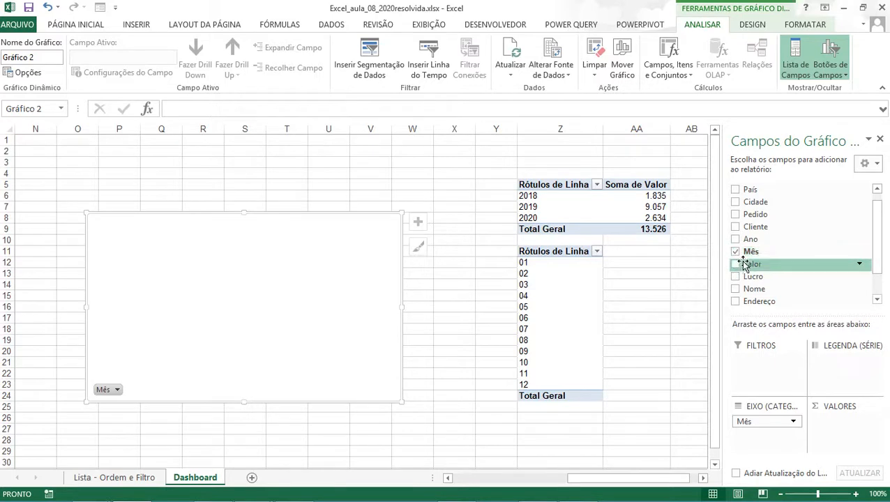
pyautogui.moveTo(744, 263)
pyautogui.mouseDown()
pyautogui.moveTo(790, 324)
pyautogui.moveTo(825, 403)
pyautogui.moveTo(823, 422)
pyautogui.mouseUp()
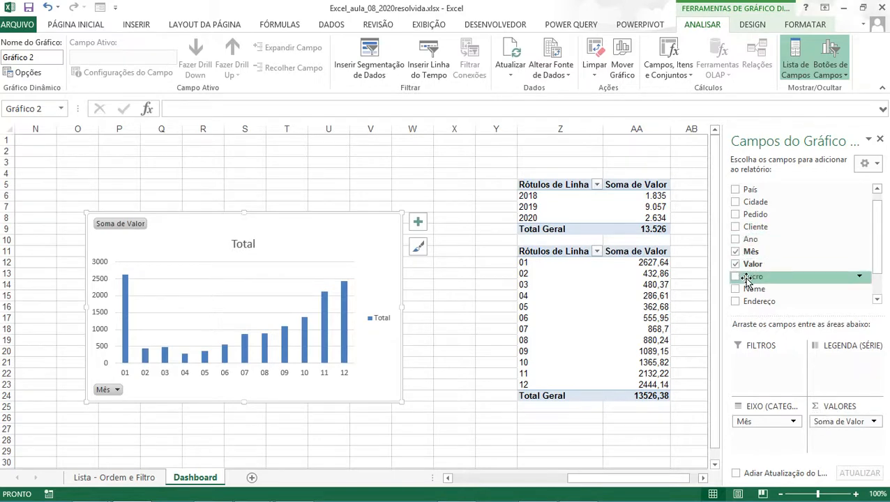
pyautogui.moveTo(754, 277); pyautogui.dragTo(827, 435)
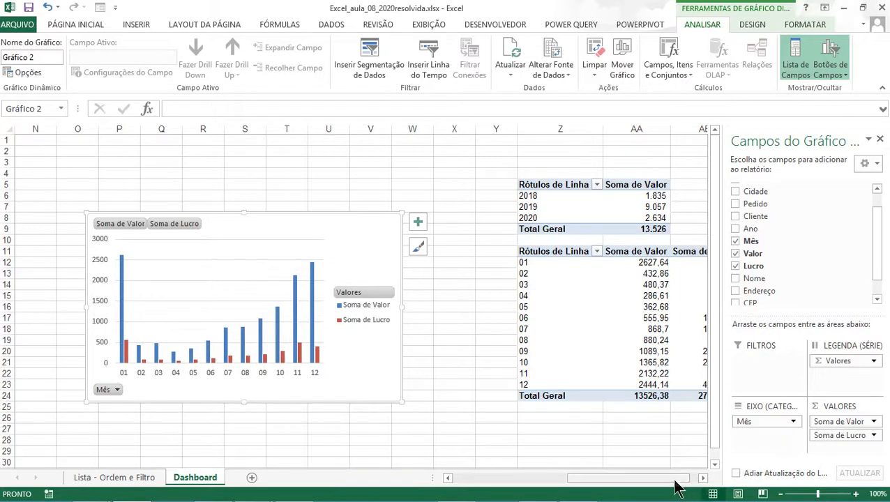
pyautogui.moveTo(672, 481); pyautogui.dragTo(690, 481)
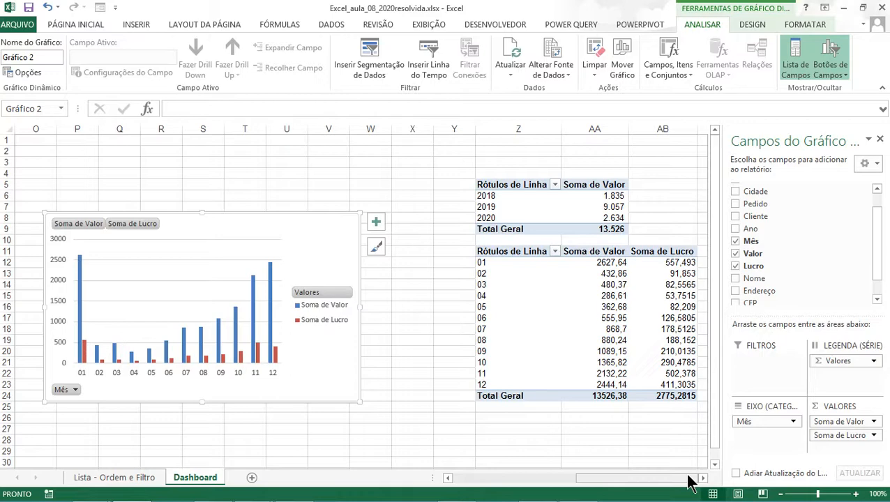
# Rename the Soma de Valor header in the monthly pivot table as Faturamento.
pyautogui.click(589, 252)
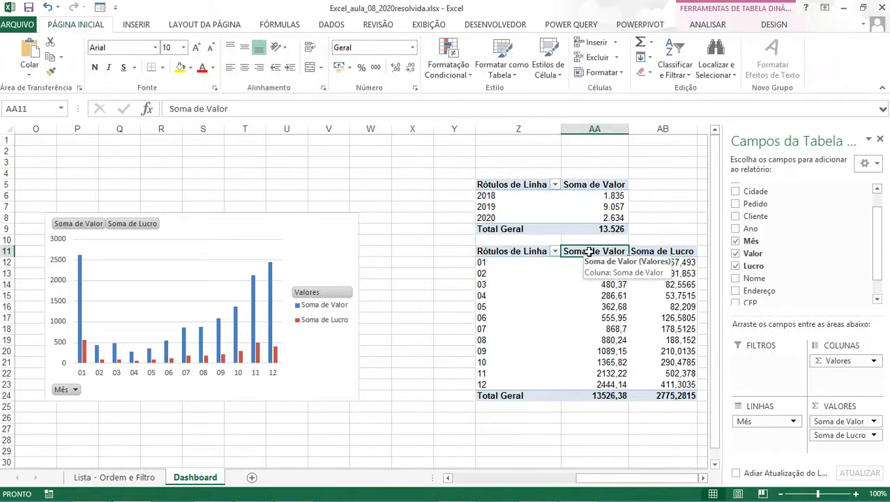
pyautogui.write('Faturm')
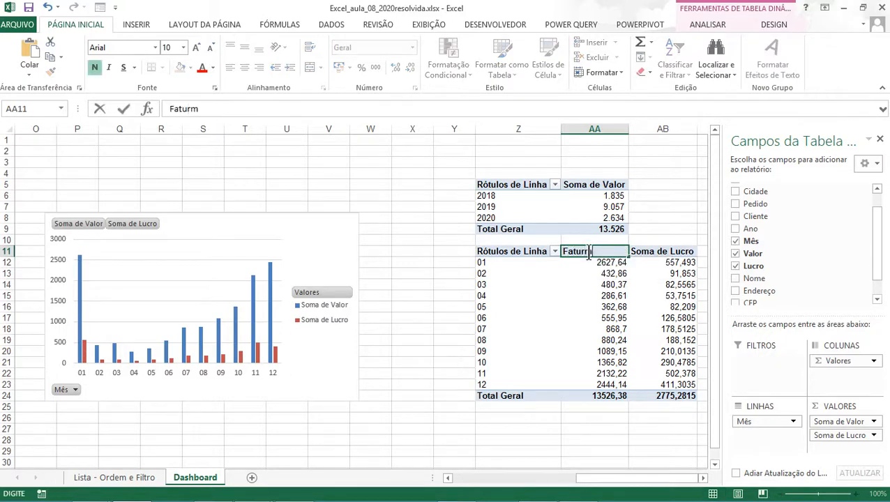
pyautogui.write('anto')
pyautogui.press('BackSpace')
pyautogui.press('BackSpace')
pyautogui.press('BackSpace')
pyautogui.press('BackSpace')
pyautogui.press('BackSpace')
pyautogui.write('amento')
pyautogui.press('Tab')
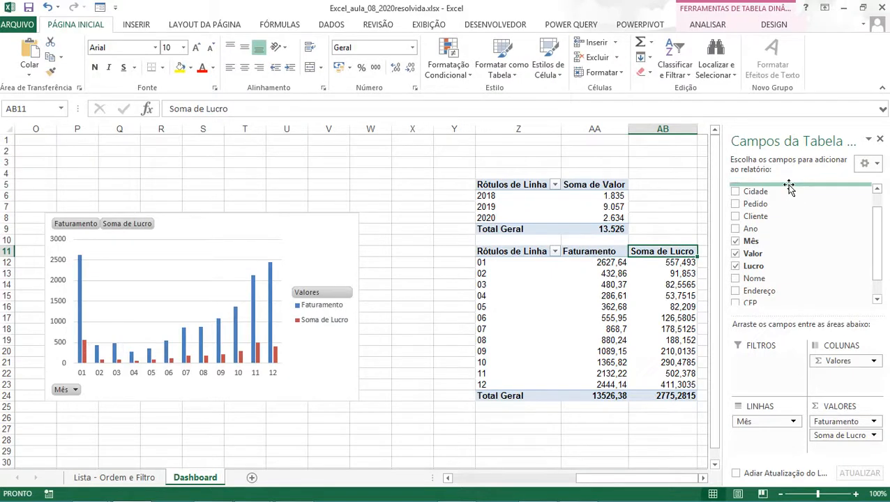
# Rename the Soma de Lucro header in the monthly pivot table as Margem de Lucro.
pyautogui.write('M')
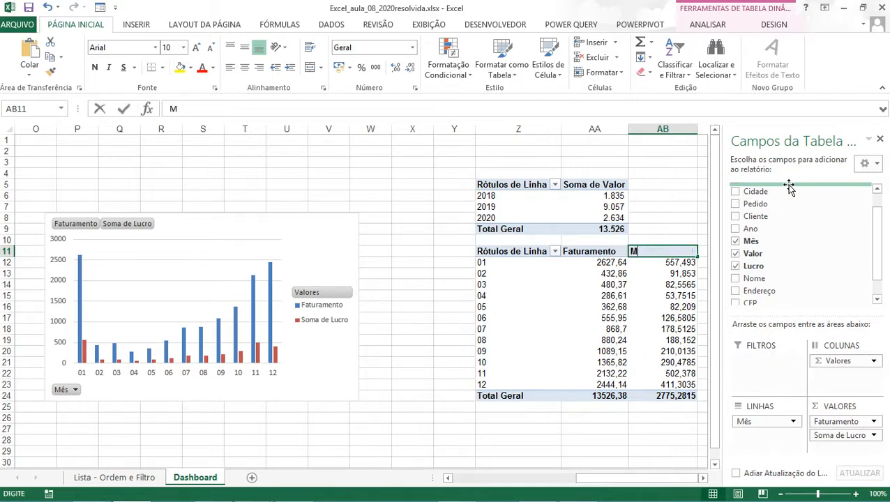
pyautogui.write('argem de Lucro')
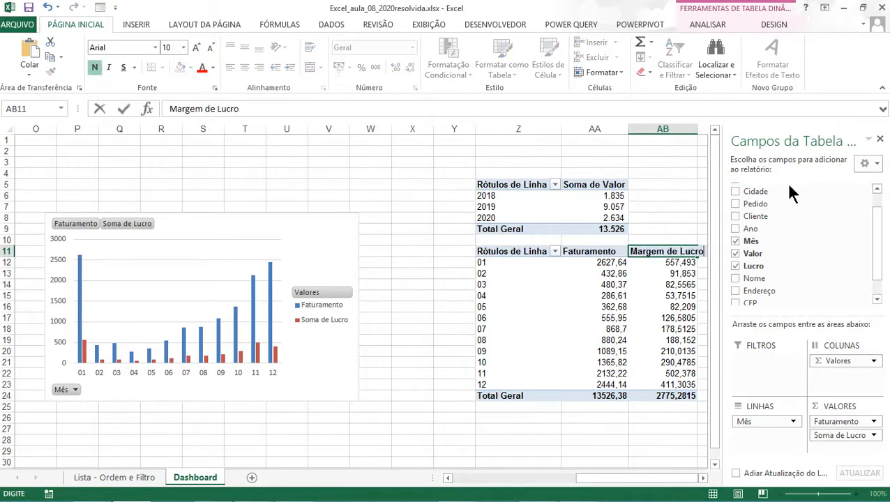
pyautogui.press('Return')
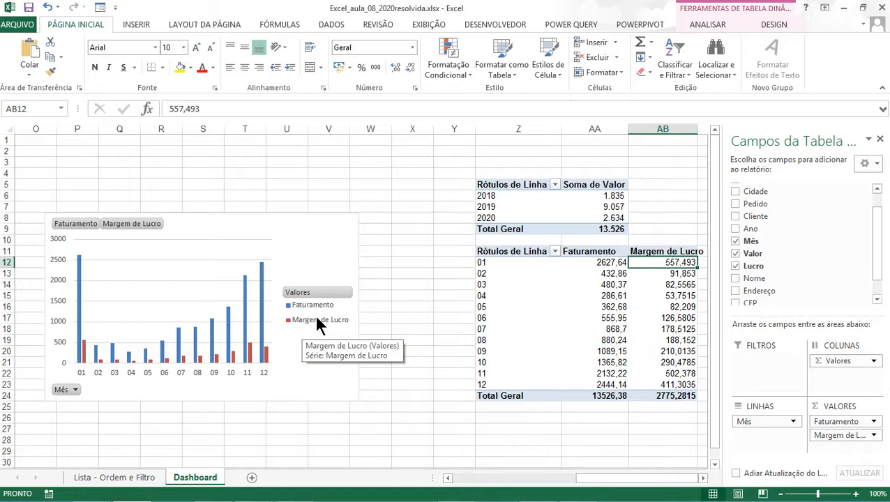
# Format the monthly pivot table's values in AA12:AB24 with a thousands separator and no decimal places.
pyautogui.moveTo(606, 262); pyautogui.dragTo(665, 395)
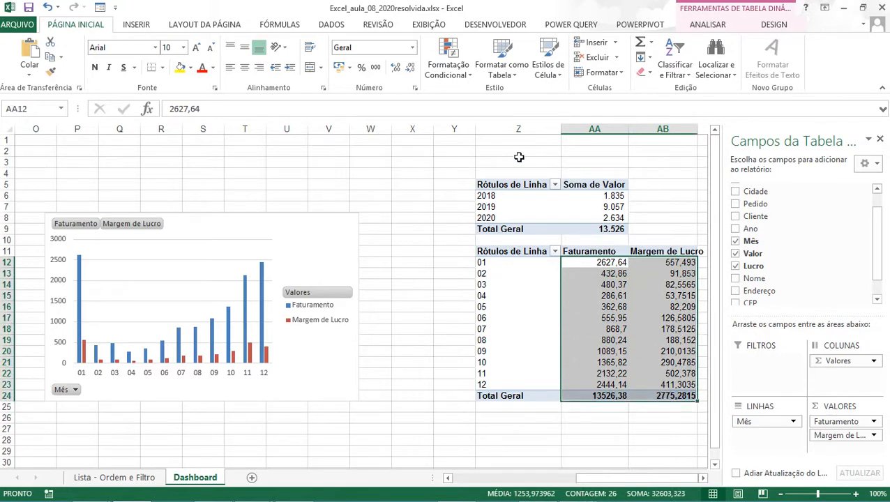
pyautogui.click(375, 68)
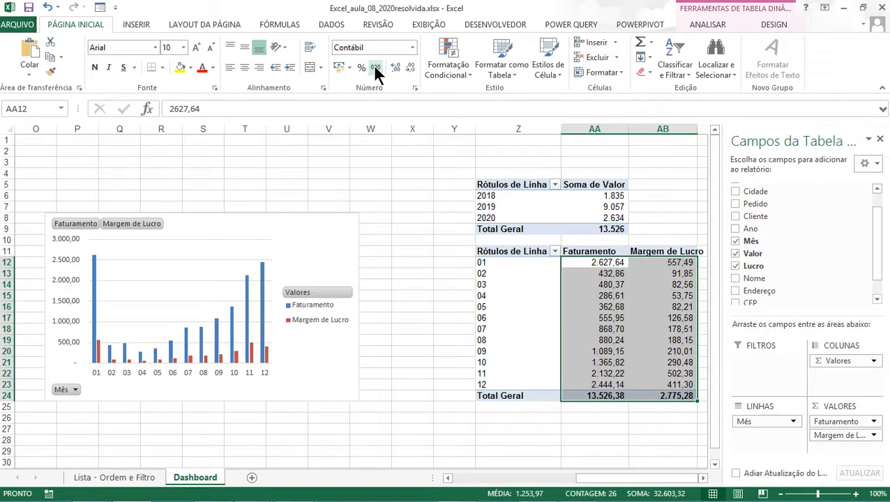
pyautogui.click(410, 68)
pyautogui.click(410, 67)
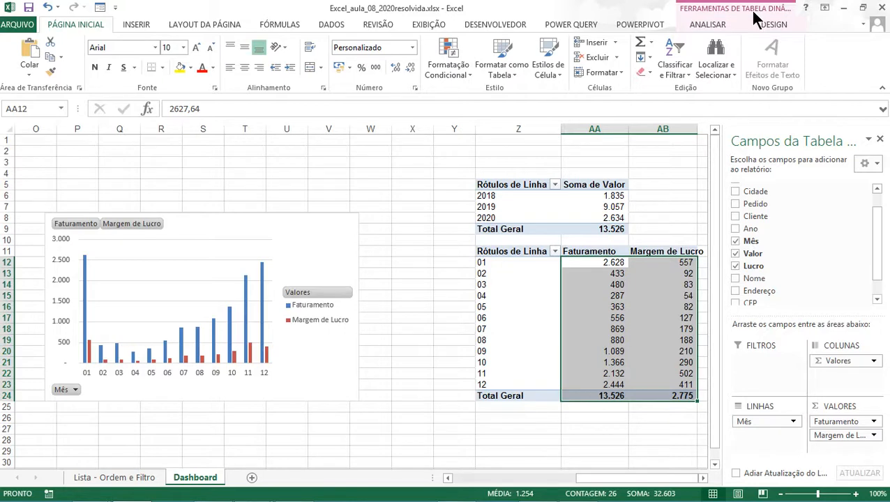
pyautogui.click(708, 26)
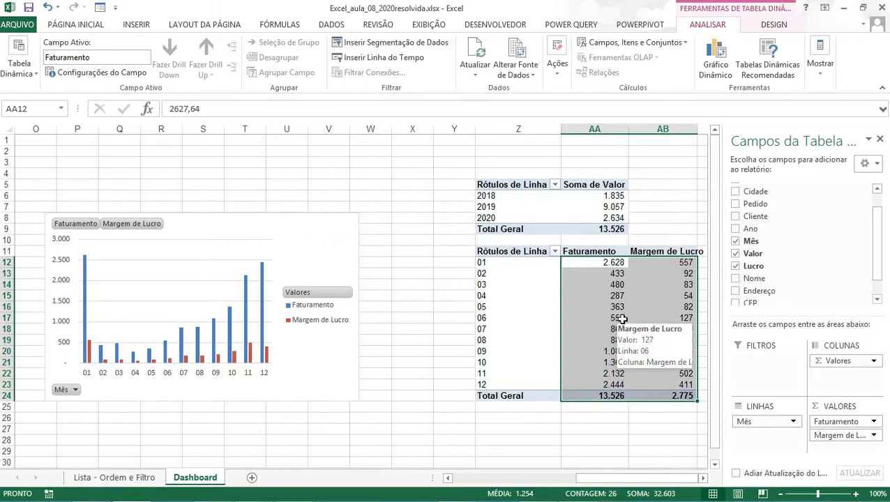
pyautogui.click(271, 335)
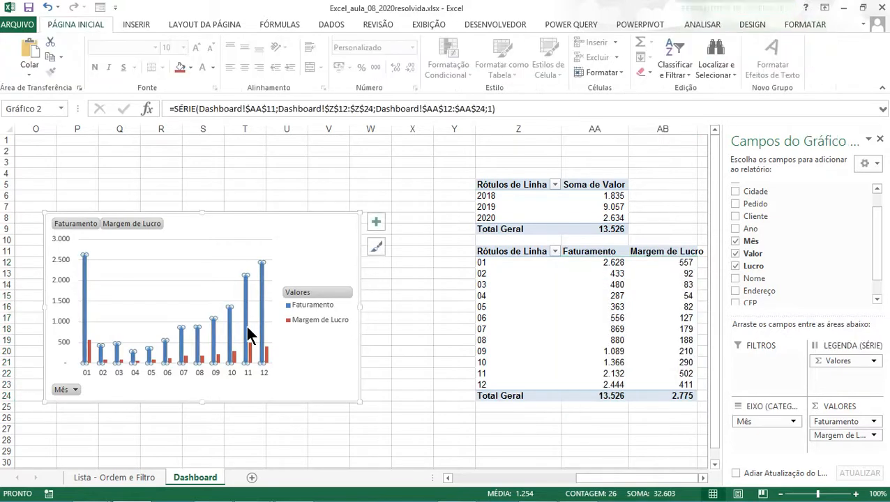
pyautogui.click(570, 332)
pyautogui.click(638, 308)
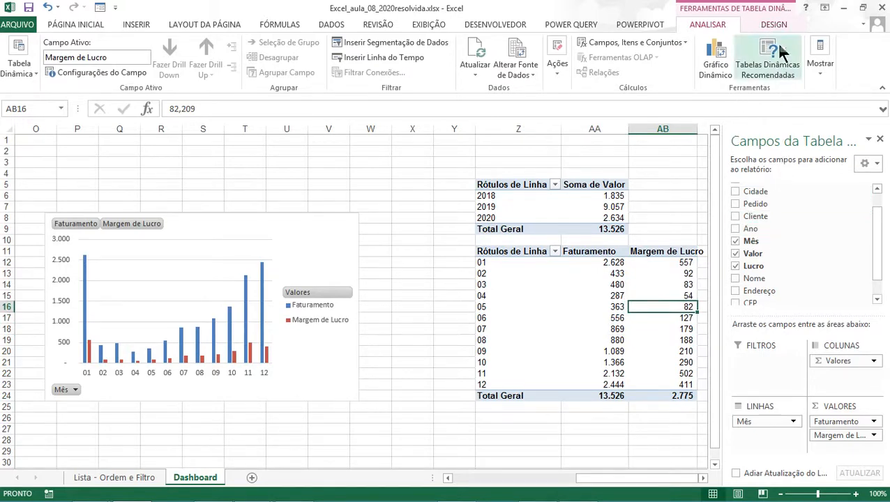
pyautogui.click(773, 23)
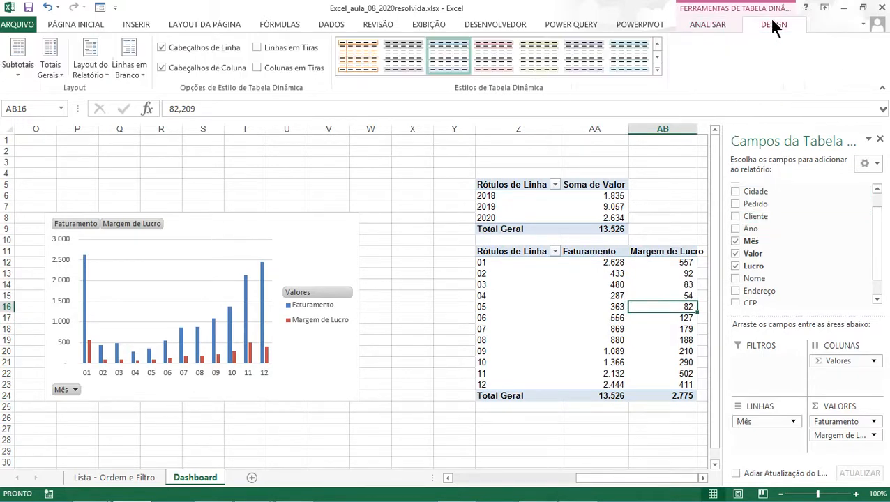
pyautogui.click(710, 25)
pyautogui.click(640, 263)
pyautogui.click(509, 252)
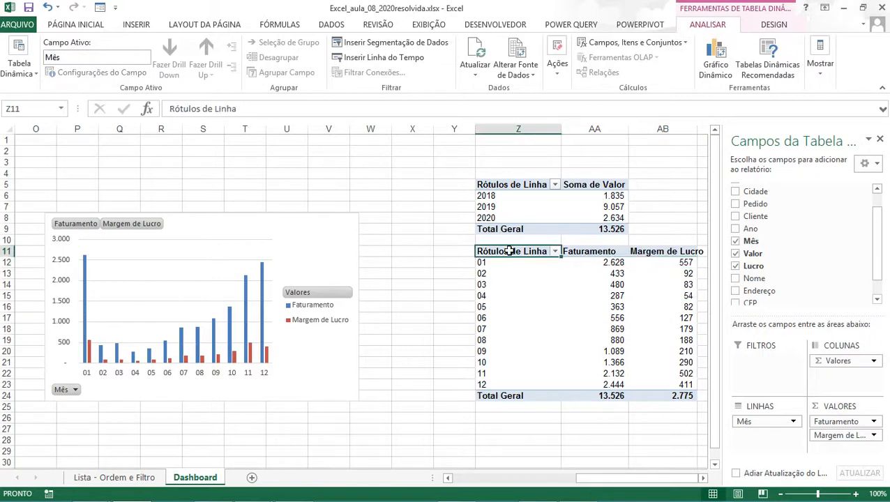
# Hide all field buttons on the monthly column chart and close the chart's field list.
pyautogui.click(272, 354)
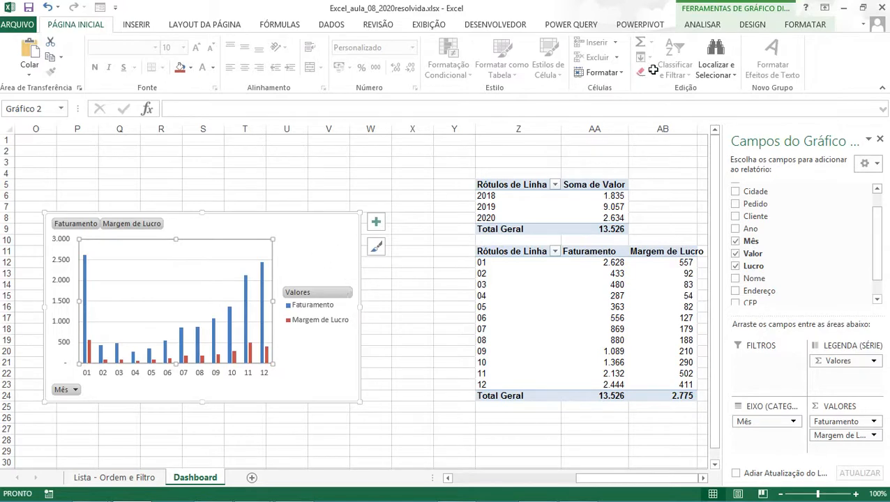
pyautogui.click(697, 26)
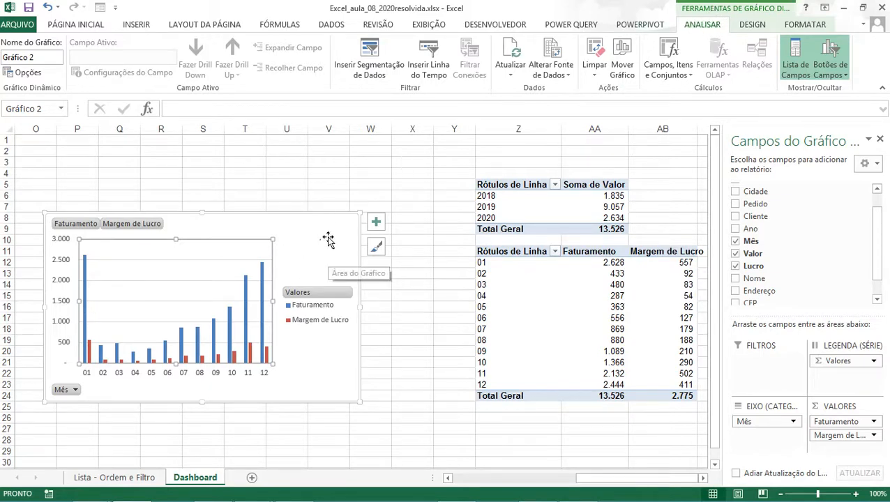
pyautogui.click(842, 77)
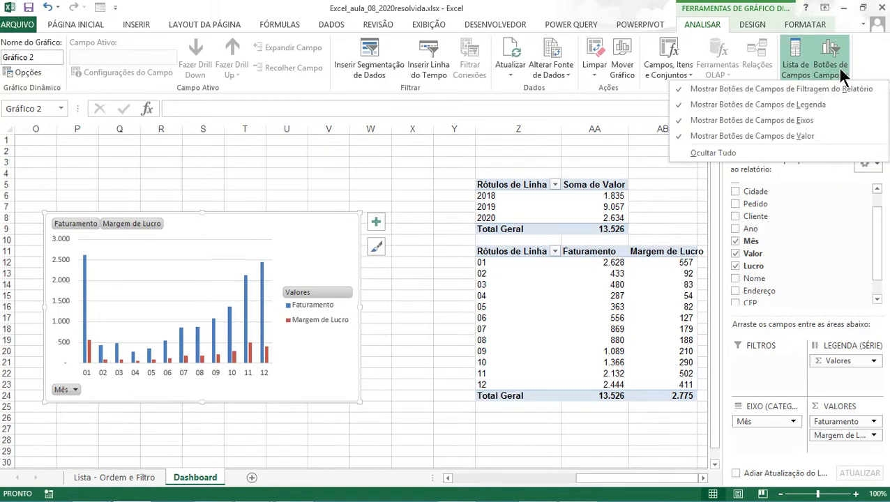
pyautogui.click(715, 158)
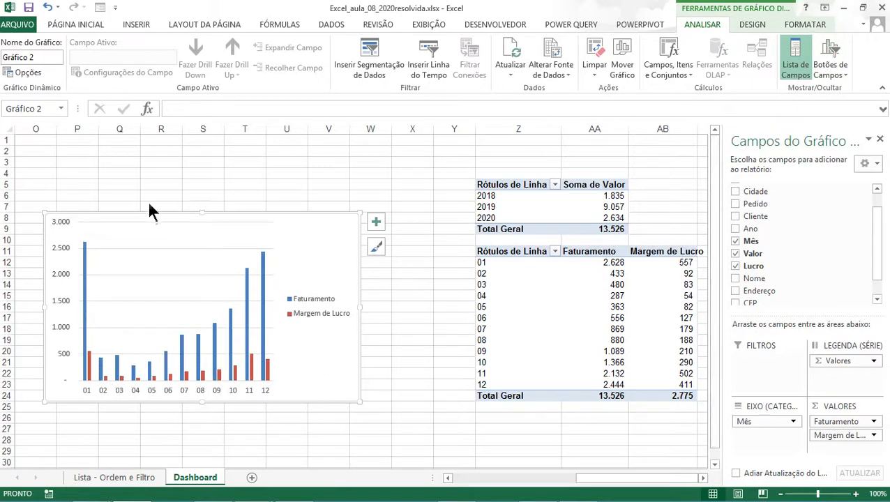
pyautogui.click(797, 70)
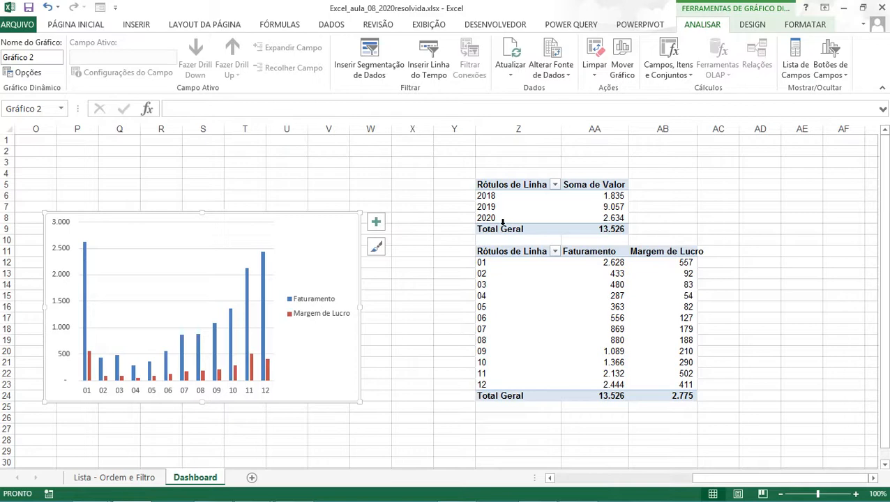
# Apply the chart style with a grey gradient background and white data labels to the monthly column chart.
pyautogui.click(379, 250)
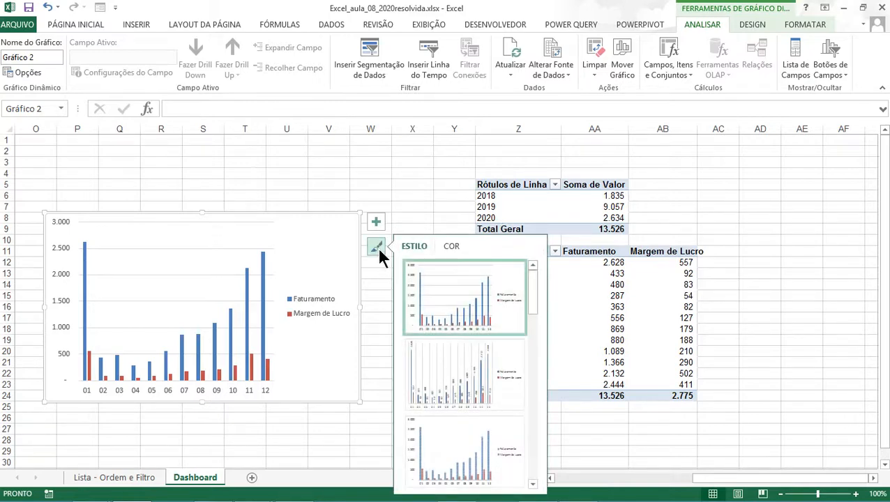
pyautogui.scroll(-3, 457, 323)
pyautogui.scroll(-2, 457, 323)
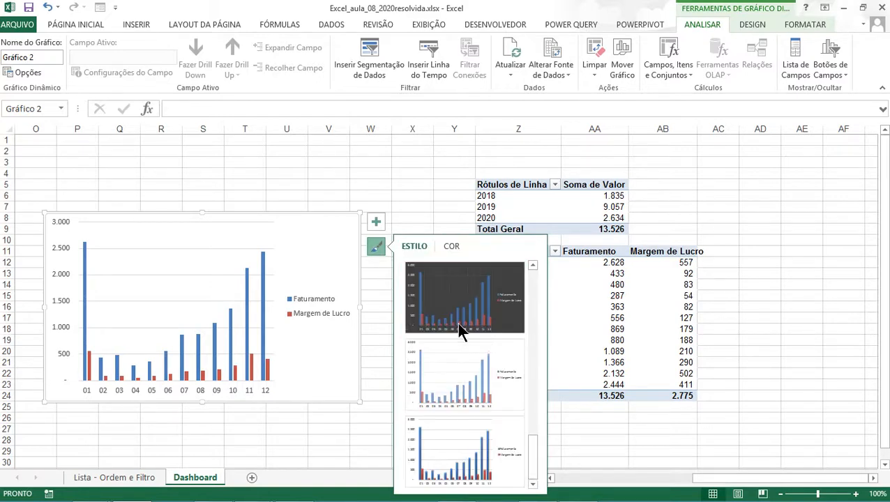
pyautogui.scroll(3, 458, 325)
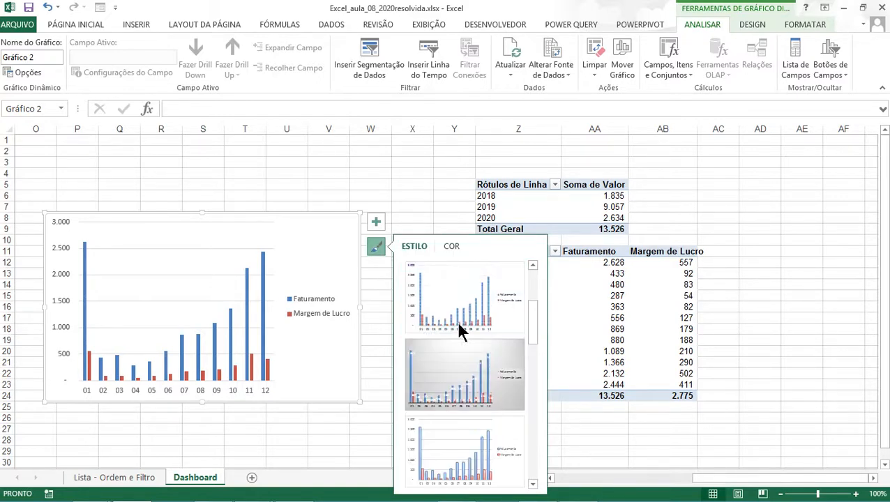
pyautogui.click(458, 357)
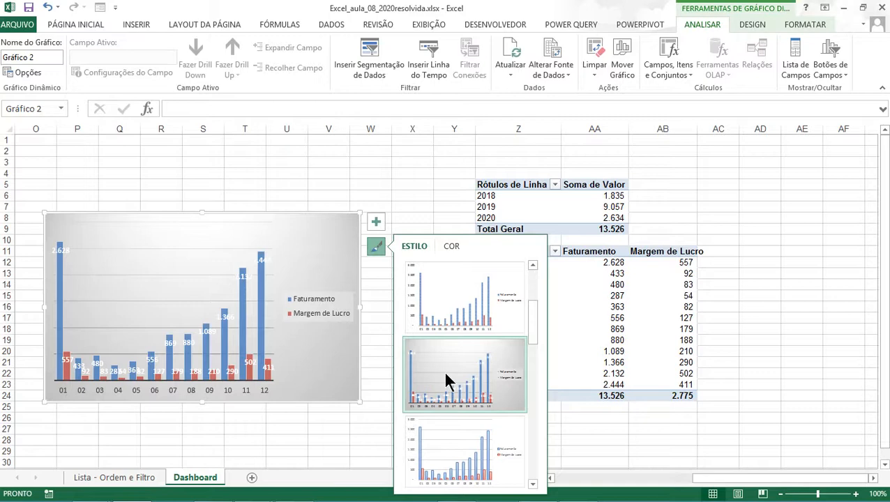
pyautogui.click(447, 374)
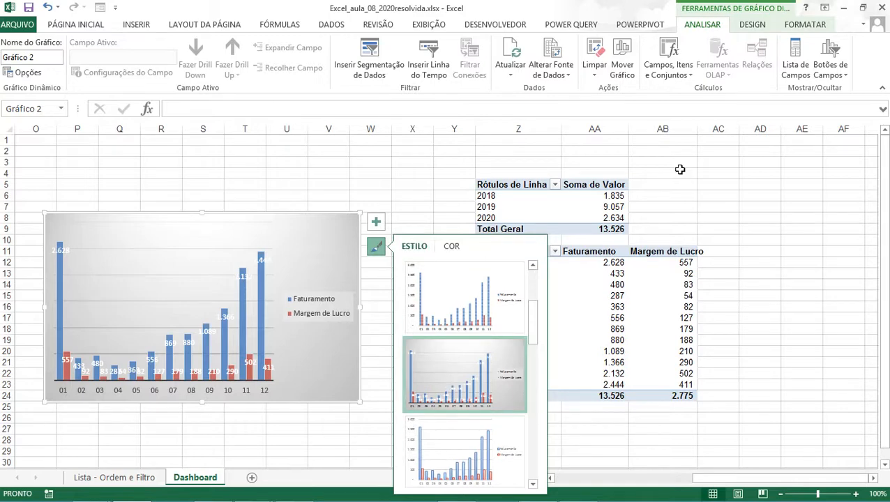
# Change the monthly column chart to the Linhas type and apply the style with large round markers holding the data labels.
pyautogui.click(751, 26)
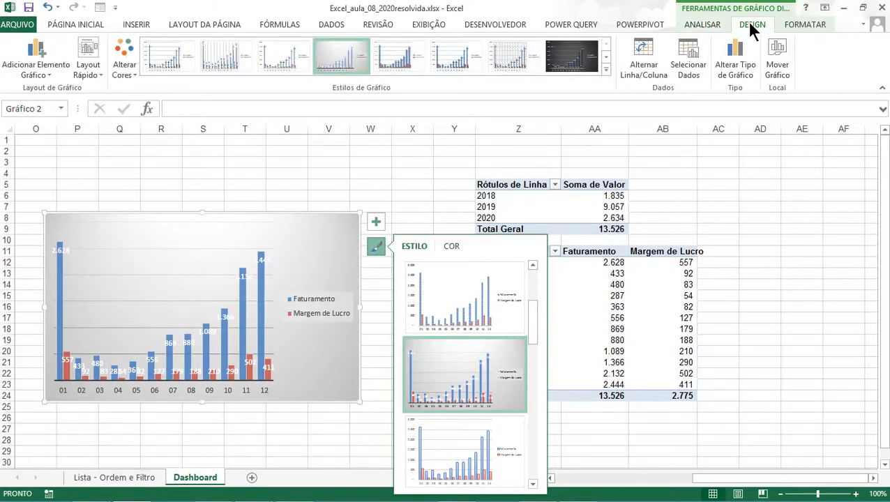
pyautogui.click(377, 248)
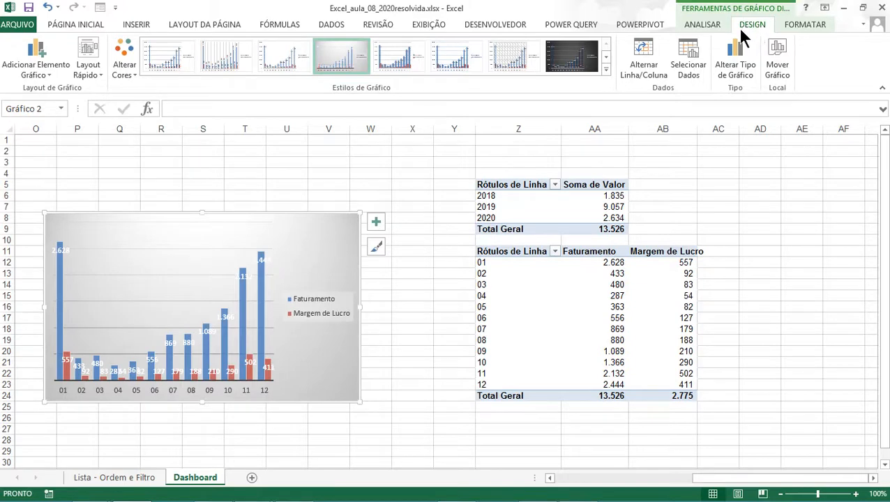
pyautogui.click(735, 64)
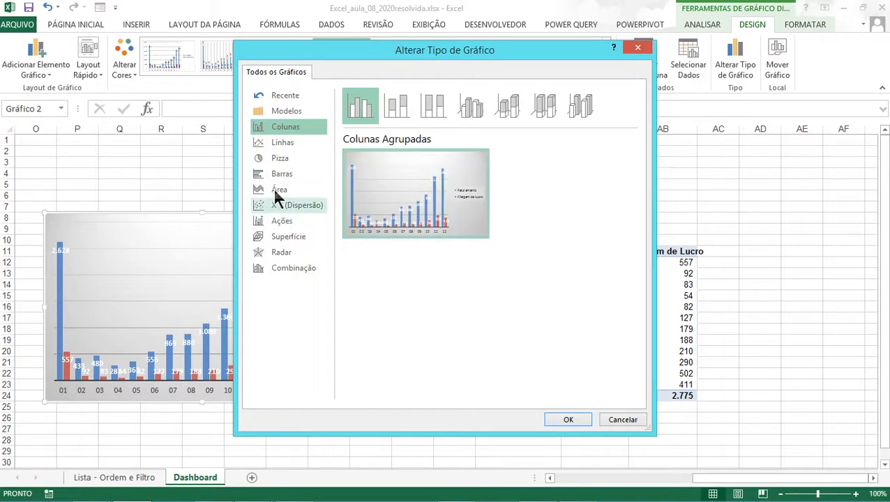
pyautogui.click(277, 147)
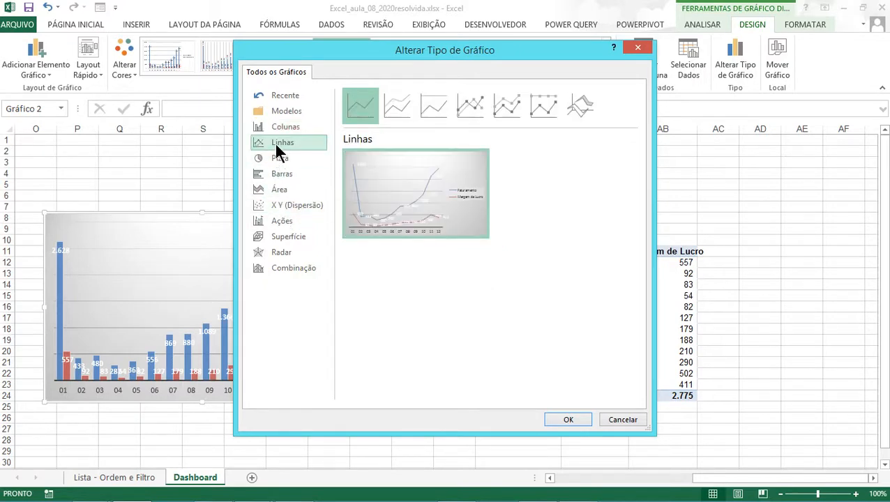
pyautogui.click(556, 420)
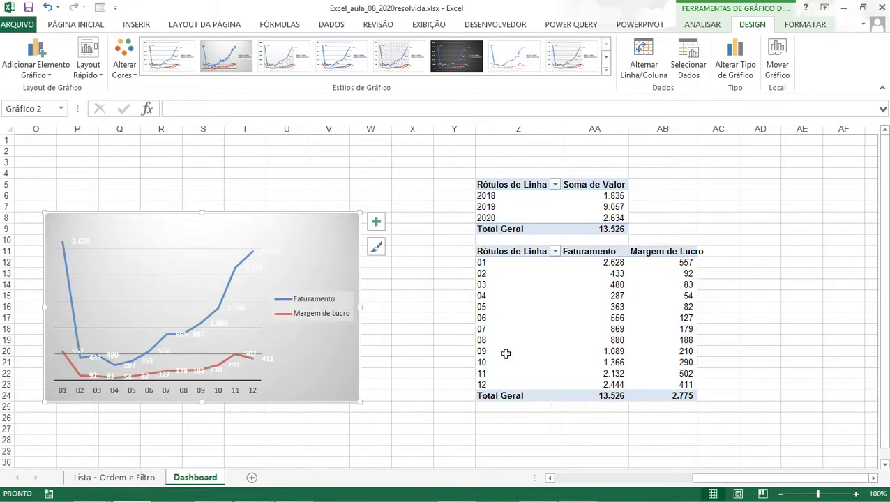
pyautogui.click(377, 249)
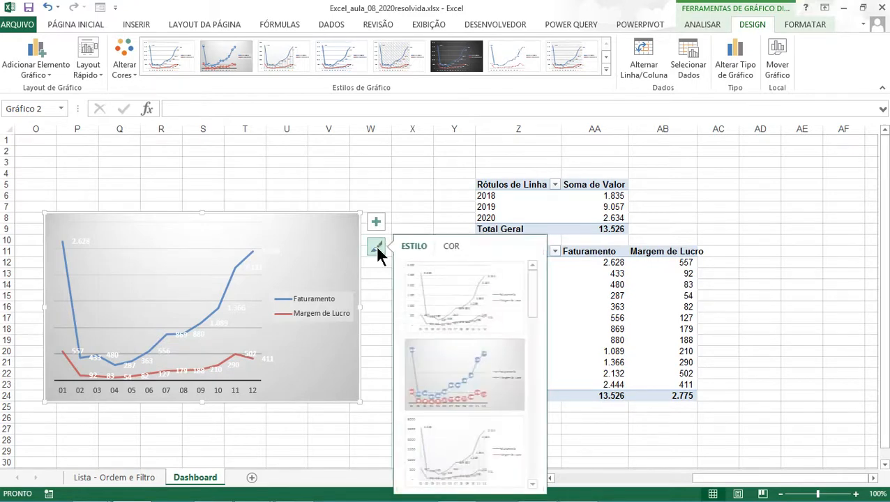
pyautogui.click(453, 377)
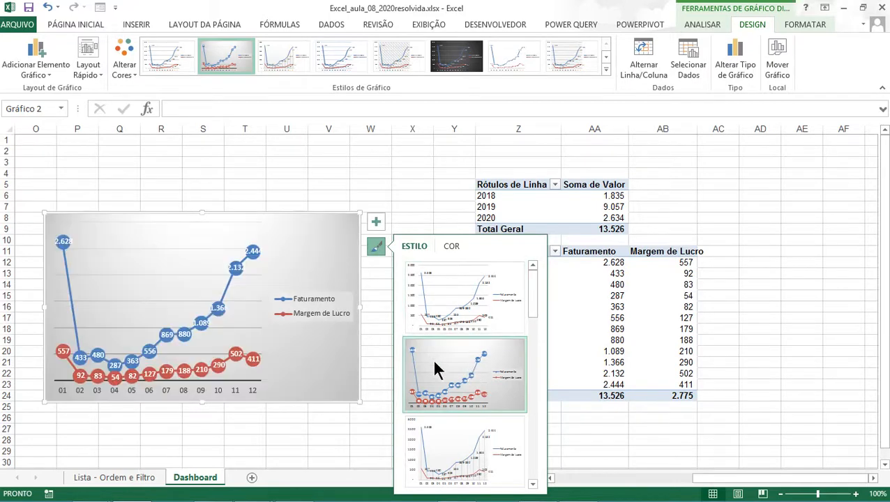
# Add a chart title to the monthly line chart reading Sazonalidade Mensal.
pyautogui.click(376, 223)
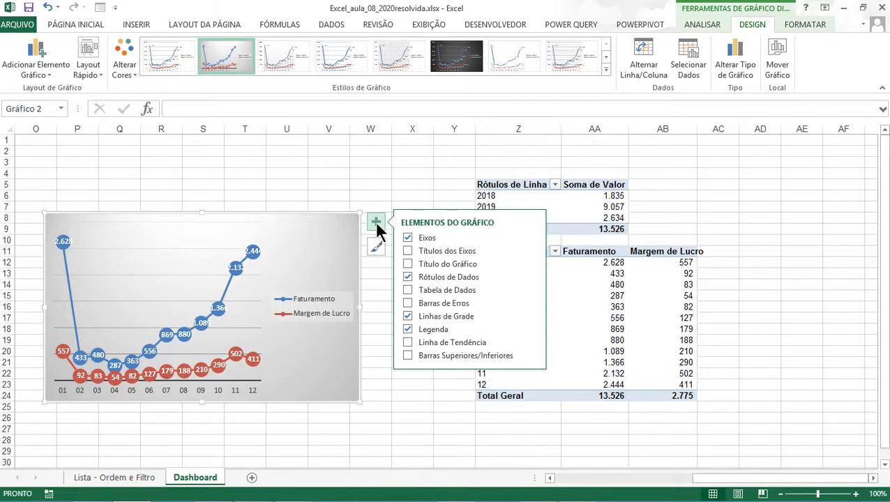
pyautogui.click(408, 265)
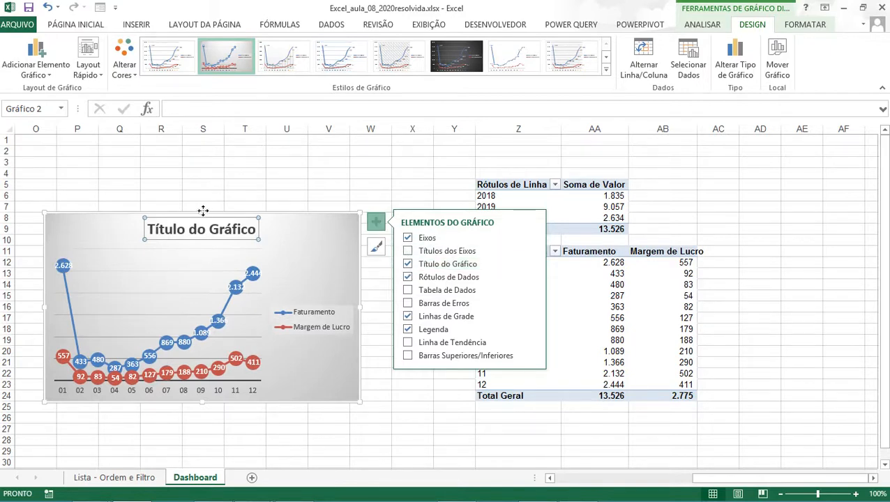
pyautogui.moveTo(148, 229); pyautogui.dragTo(258, 225)
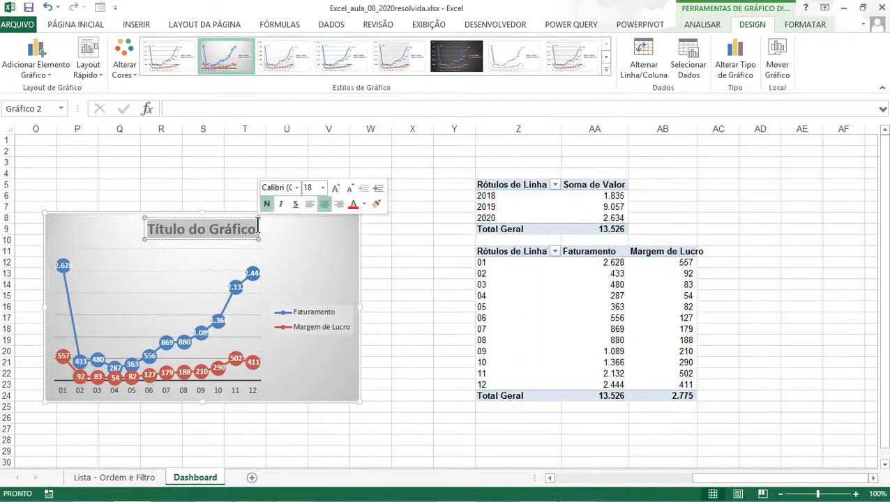
pyautogui.write('Saza')
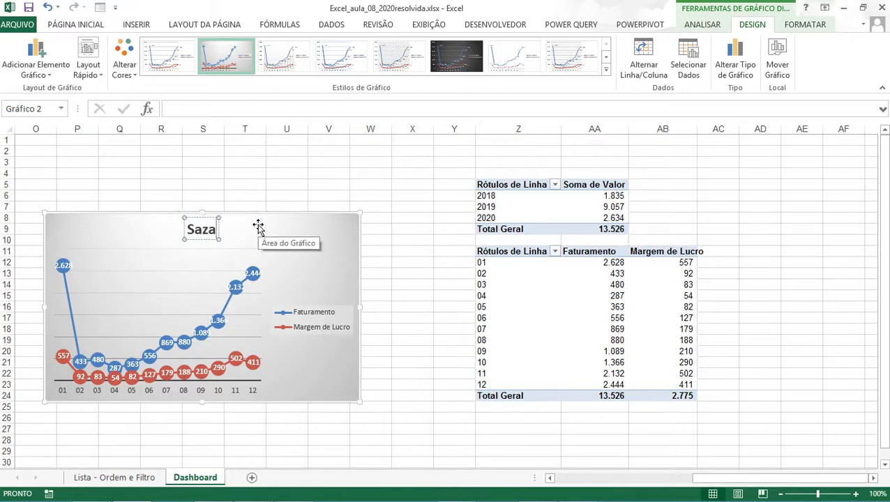
pyautogui.press('BackSpace')
pyautogui.write('onalidade')
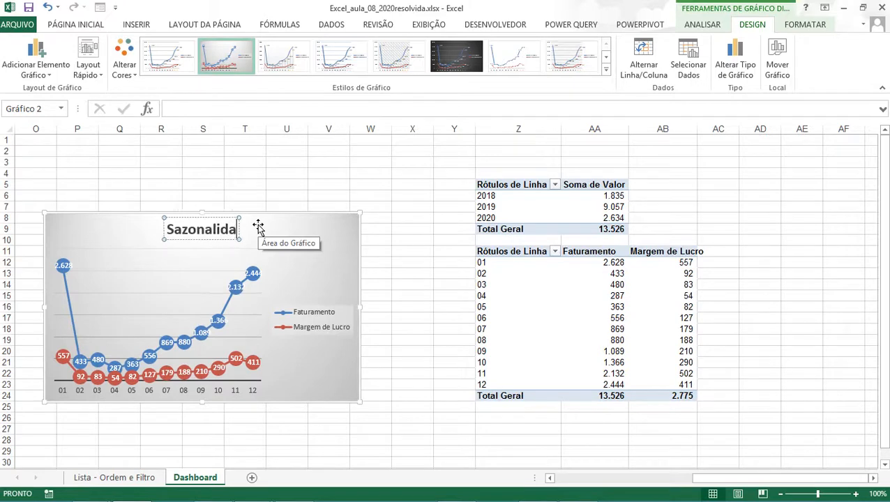
pyautogui.press('BackSpace')
pyautogui.write('de Mens')
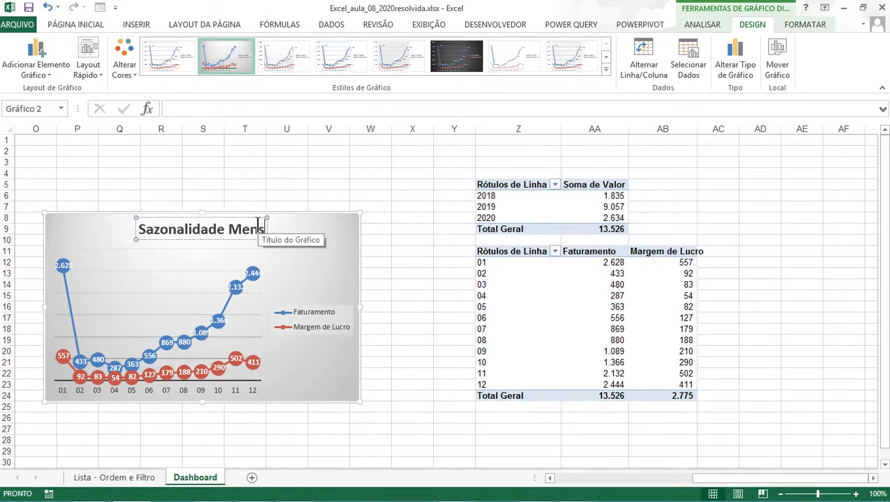
pyautogui.write('al')
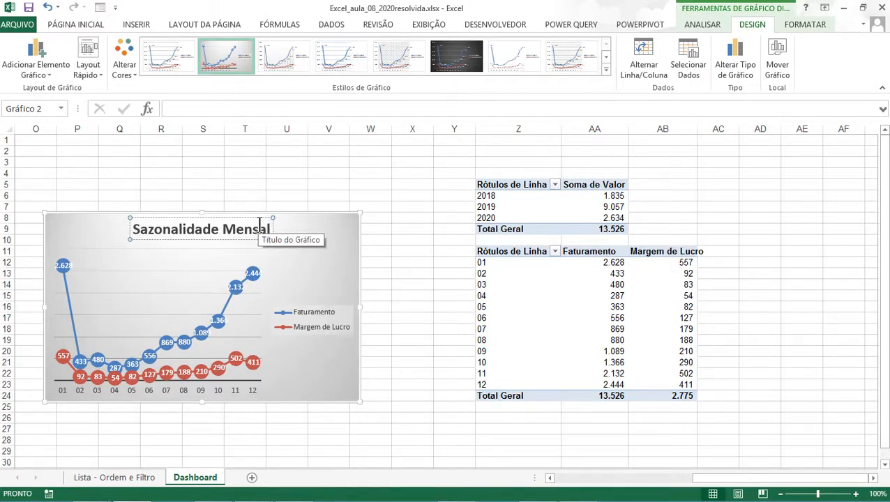
pyautogui.click(357, 233)
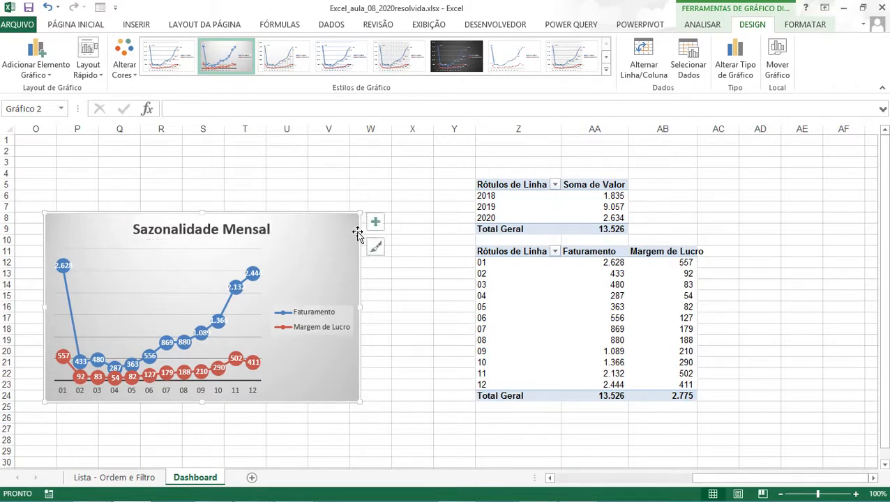
# Place the legend of the Sazonalidade Mensal chart above the plot area using the Parte Superior option.
pyautogui.click(377, 225)
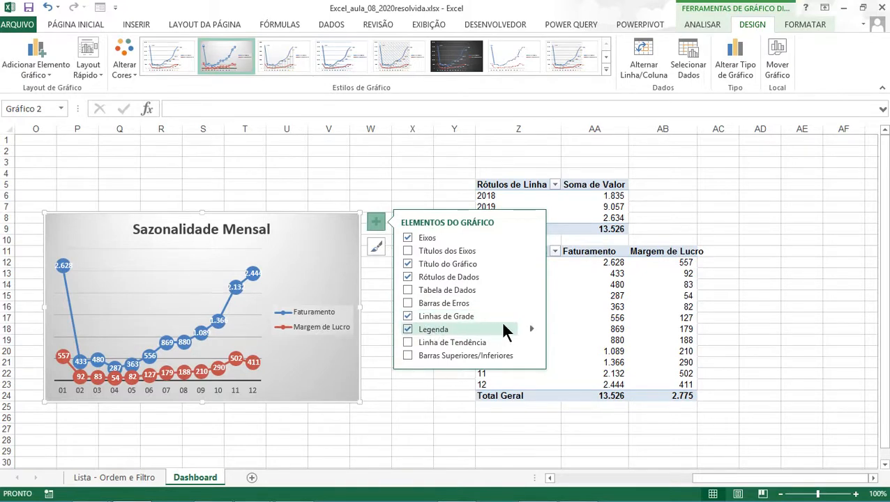
pyautogui.click(533, 332)
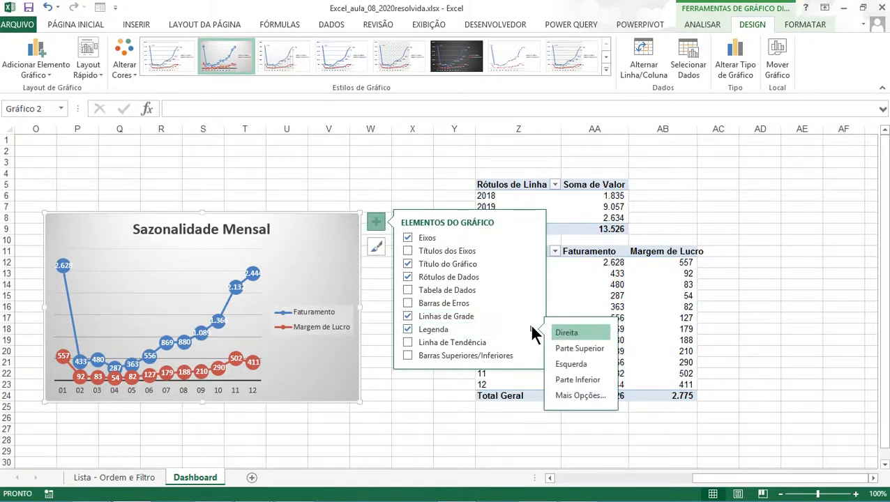
pyautogui.click(573, 352)
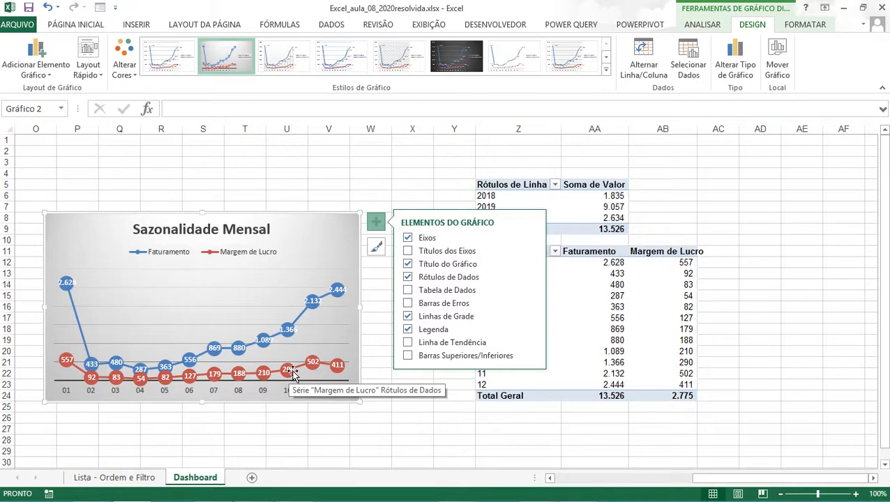
pyautogui.click(385, 352)
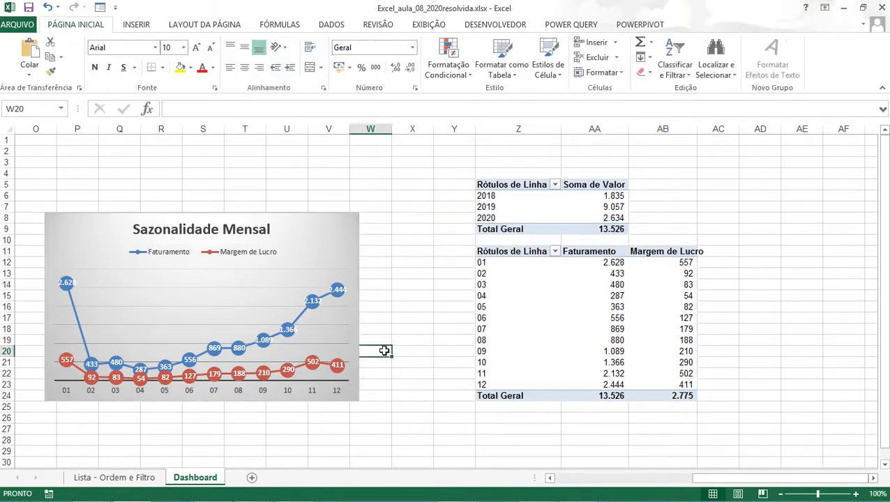
# Remove the outline from the chart area of the Sazonalidade Mensal chart with Sem Contorno.
pyautogui.click(358, 269)
pyautogui.rightClick(358, 271)
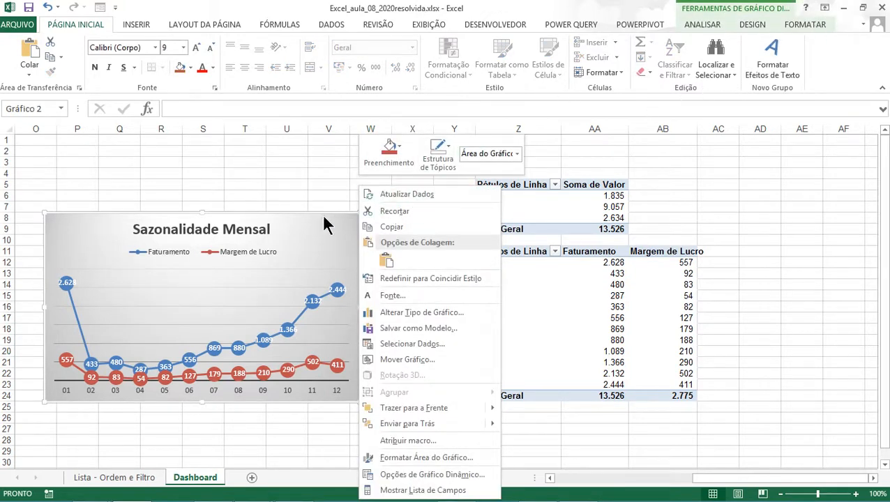
pyautogui.click(799, 24)
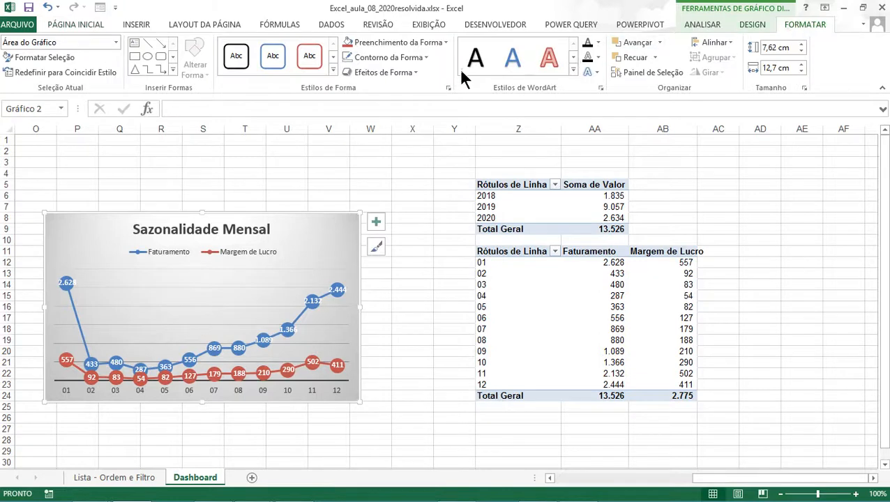
pyautogui.click(383, 56)
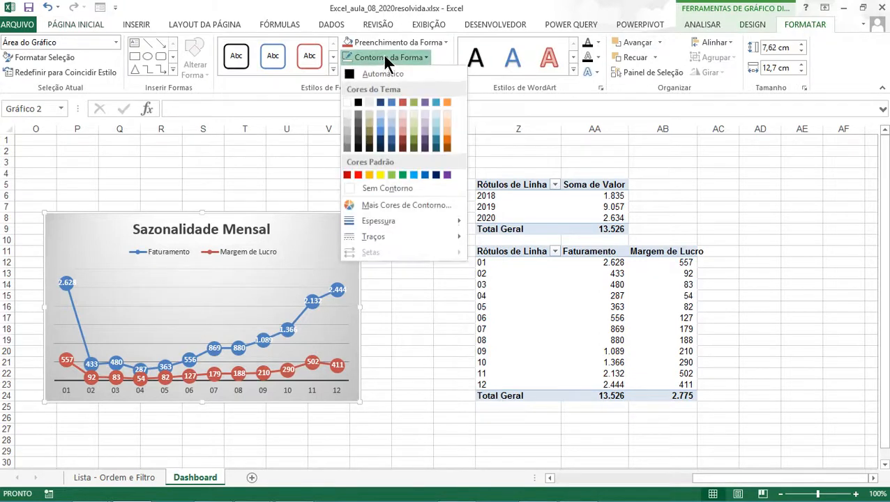
pyautogui.click(379, 187)
pyautogui.click(401, 341)
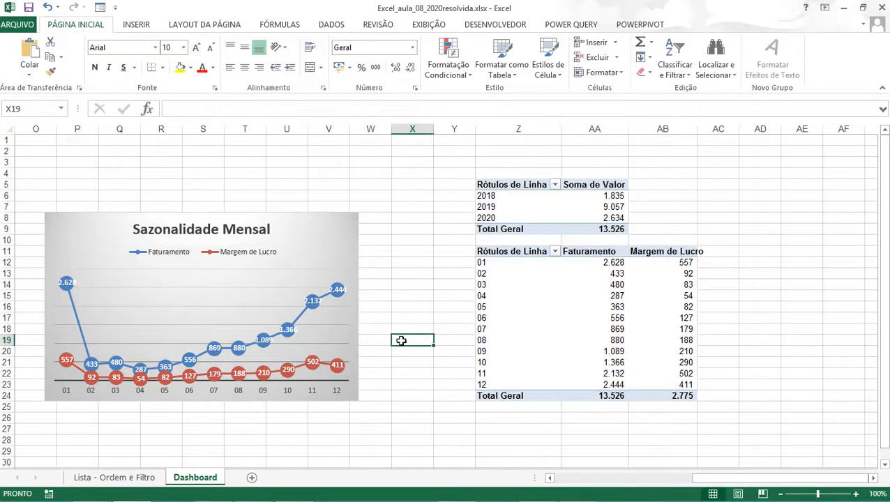
# Name the pivot table behind the monthly chart SazonalidadeMensal in its options.
pyautogui.rightClick(344, 241)
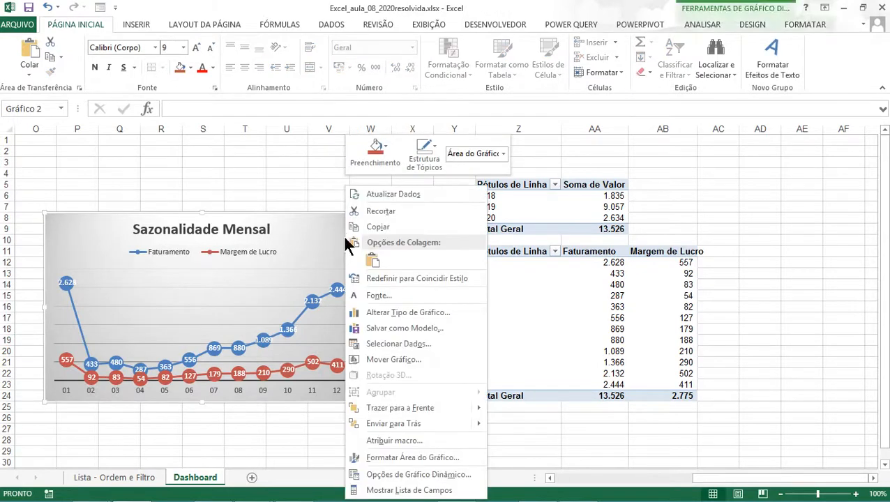
pyautogui.click(396, 475)
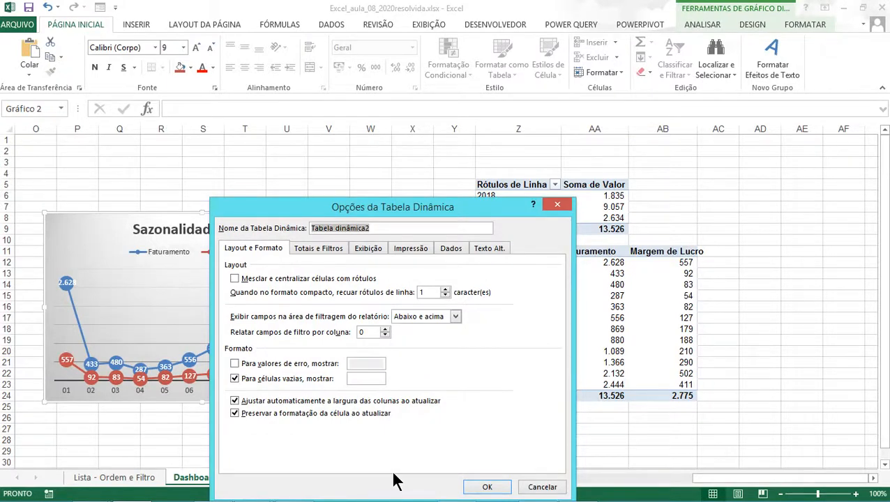
pyautogui.write('Saz')
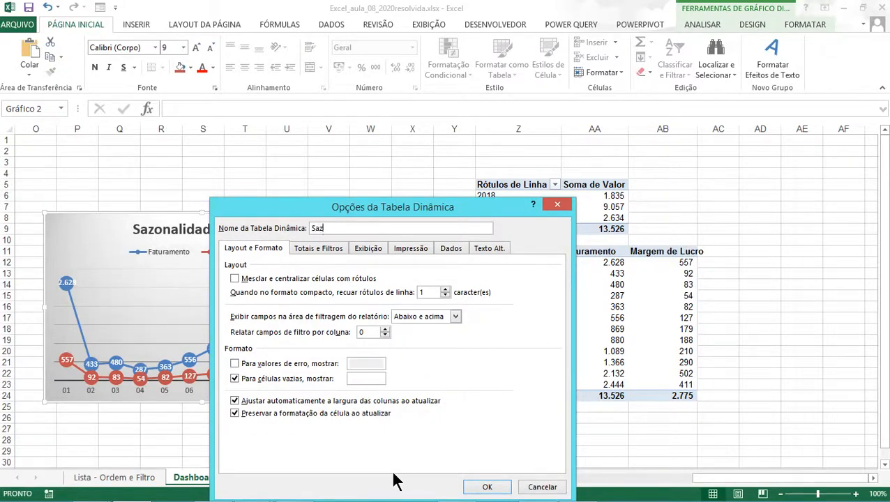
pyautogui.write('onalidadeMensal')
pyautogui.click(489, 489)
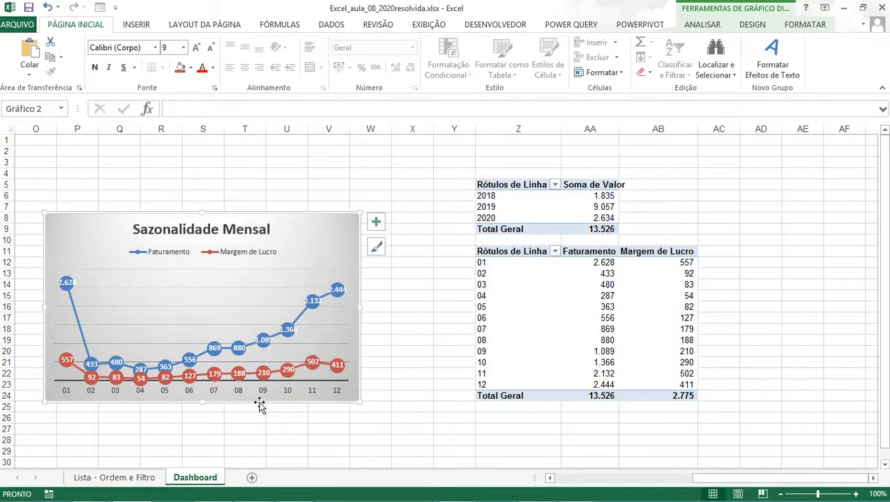
# Move the Sazonalidade Mensal chart directly below the IMPORTAÇÕES POR ANO doughnut chart, with its upper-left corner at about cell A24.
pyautogui.moveTo(260, 404); pyautogui.dragTo(54, 399)
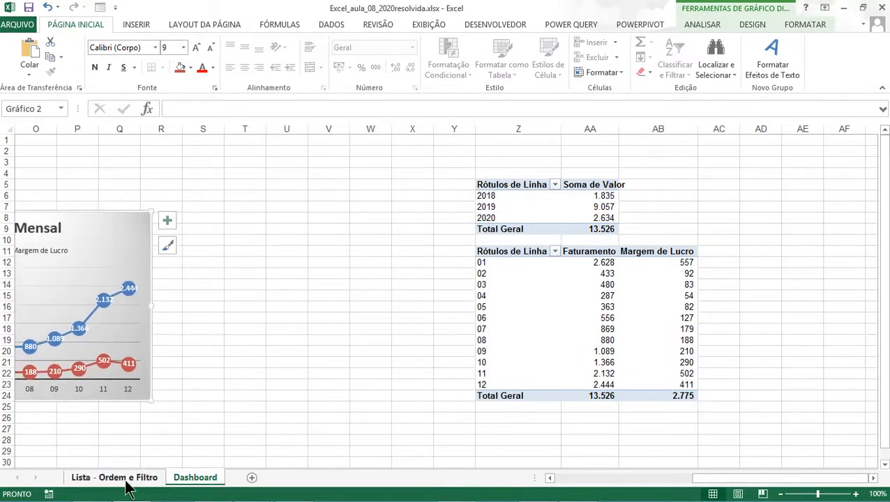
pyautogui.moveTo(695, 479); pyautogui.dragTo(562, 492)
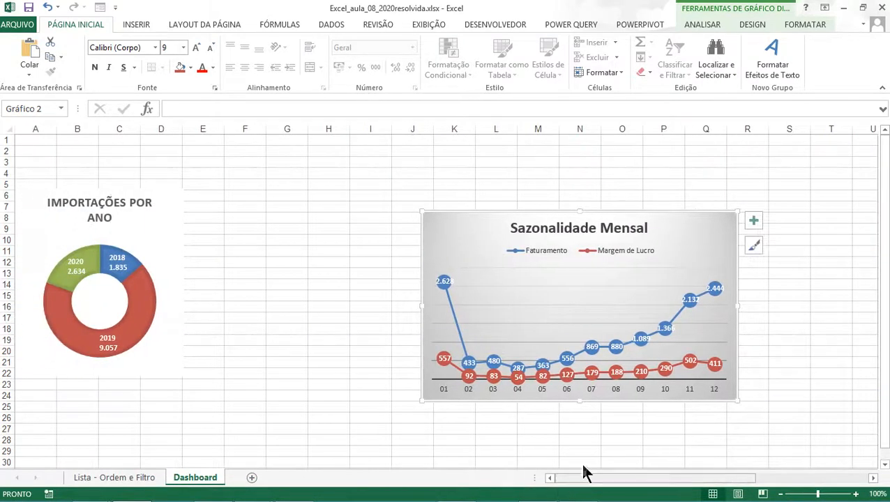
pyautogui.moveTo(884, 268); pyautogui.dragTo(884, 286)
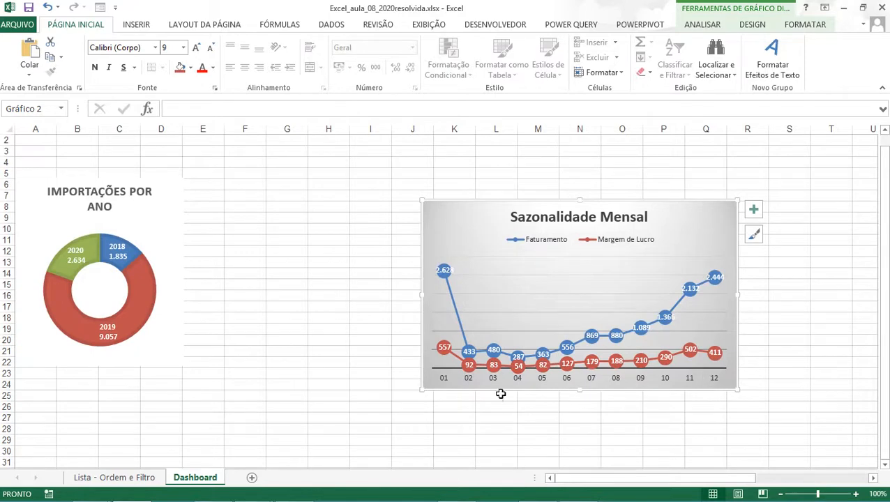
pyautogui.moveTo(502, 395); pyautogui.dragTo(457, 441)
pyautogui.click(423, 383)
pyautogui.moveTo(423, 383); pyautogui.dragTo(93, 497)
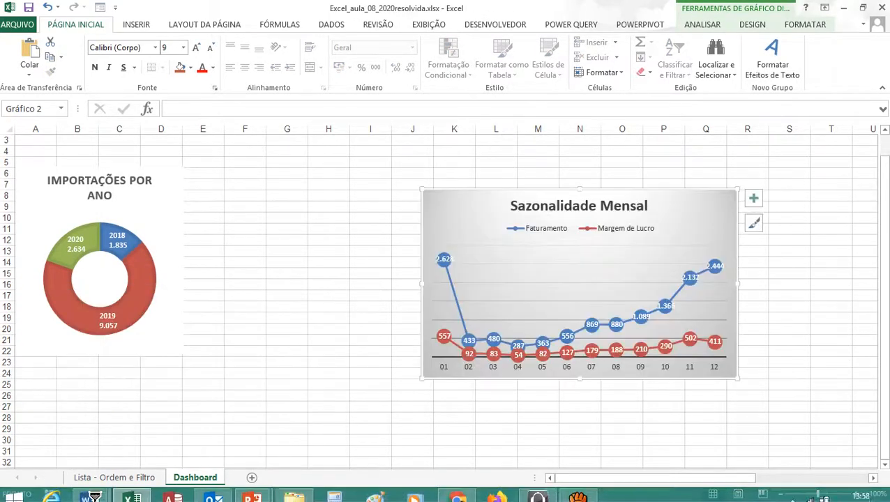
pyautogui.moveTo(91, 494)
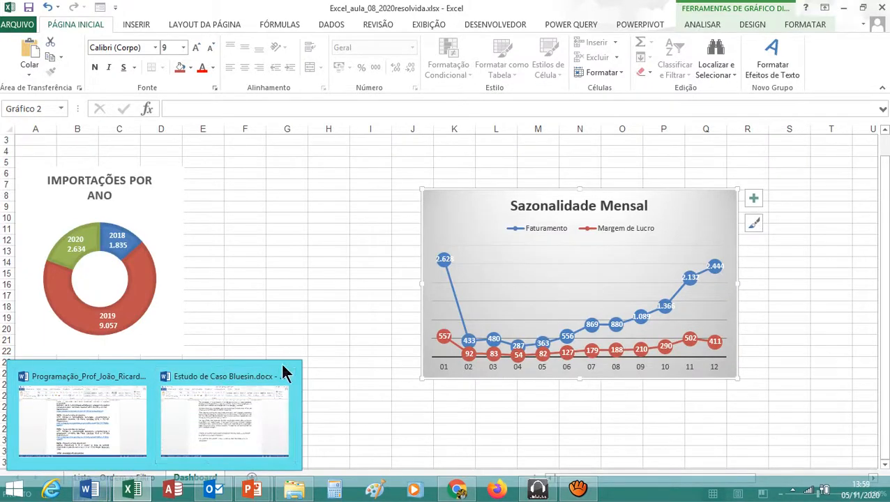
pyautogui.click(383, 396)
pyautogui.click(475, 202)
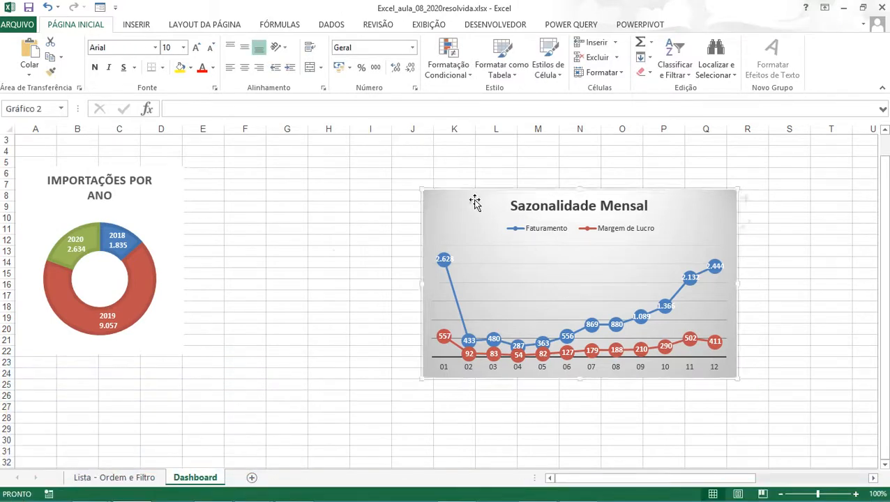
pyautogui.moveTo(474, 202); pyautogui.dragTo(64, 379)
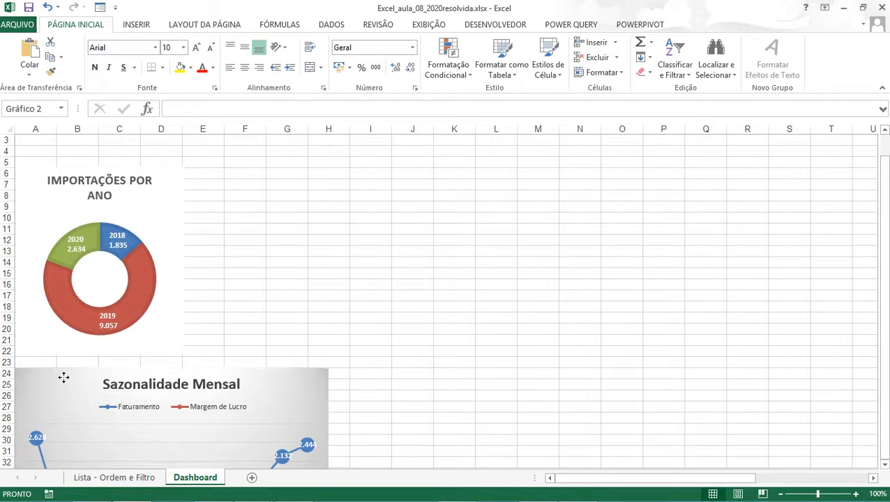
pyautogui.click(63, 379)
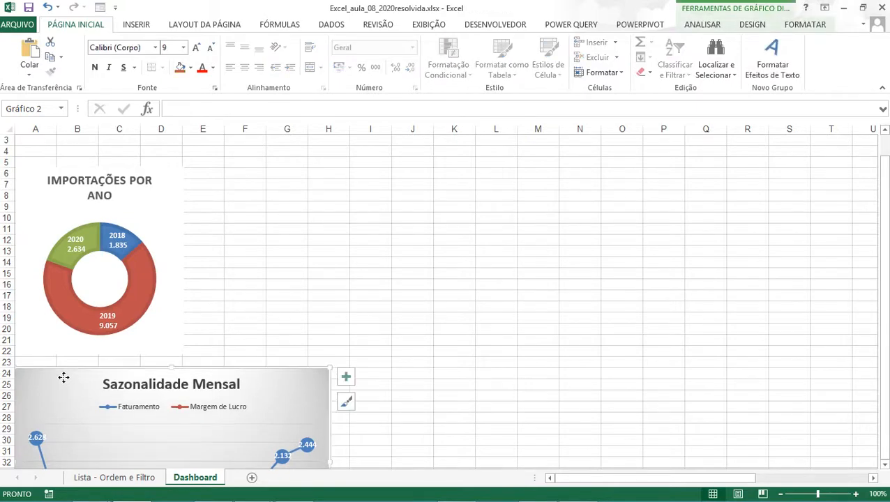
# Narrow the IMPORTAÇÕES POR ANO doughnut chart slightly so its right edge lines up with the end of column D.
pyautogui.click(173, 333)
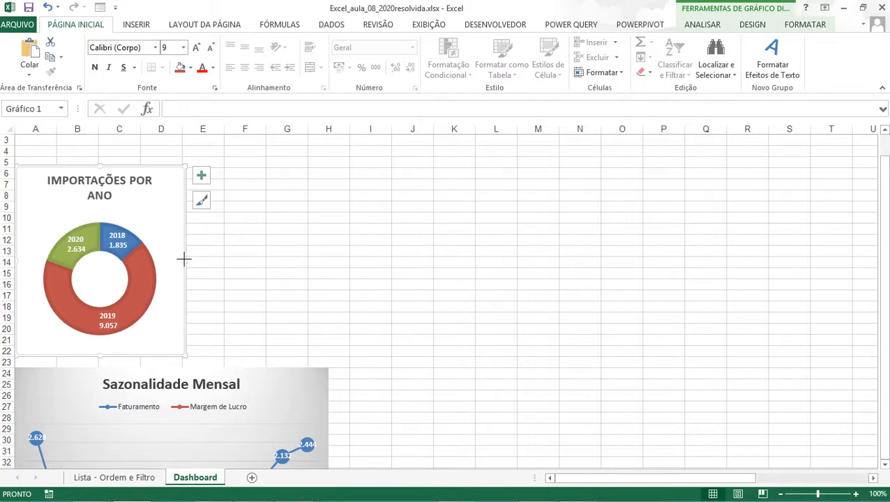
pyautogui.moveTo(185, 259); pyautogui.dragTo(182, 259)
pyautogui.click(215, 284)
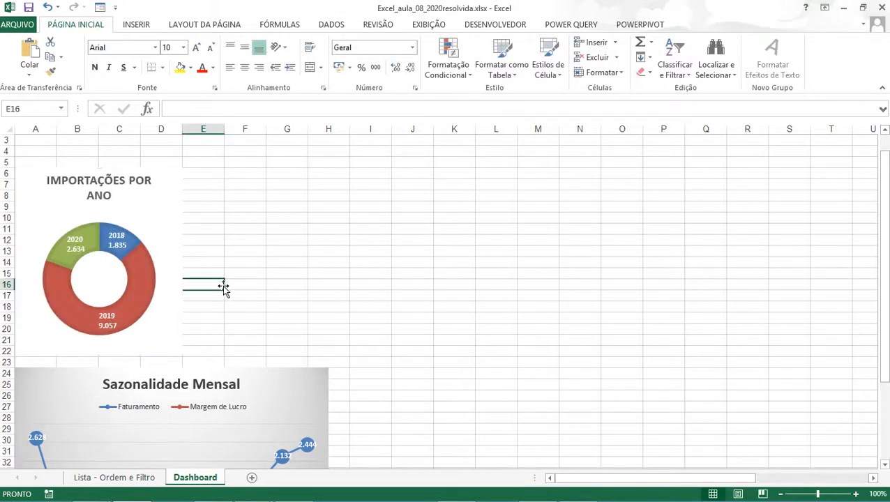
# Widen the Sazonalidade Mensal chart to the end of column P and shorten it so it ends at about row 36.
pyautogui.click(302, 412)
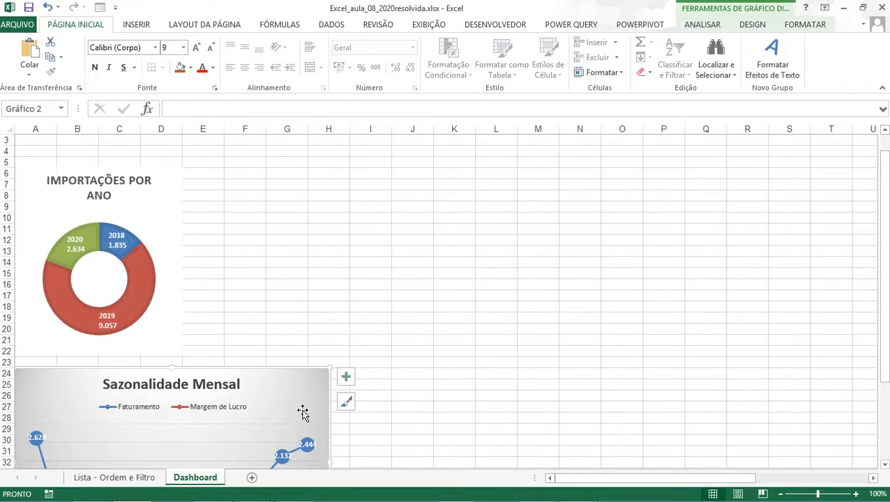
pyautogui.scroll(-2, 302, 412)
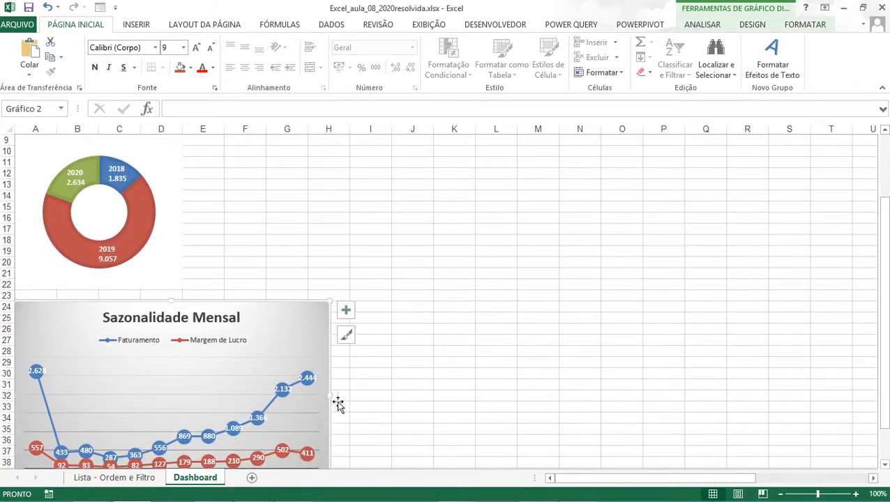
pyautogui.moveTo(335, 396); pyautogui.dragTo(684, 357)
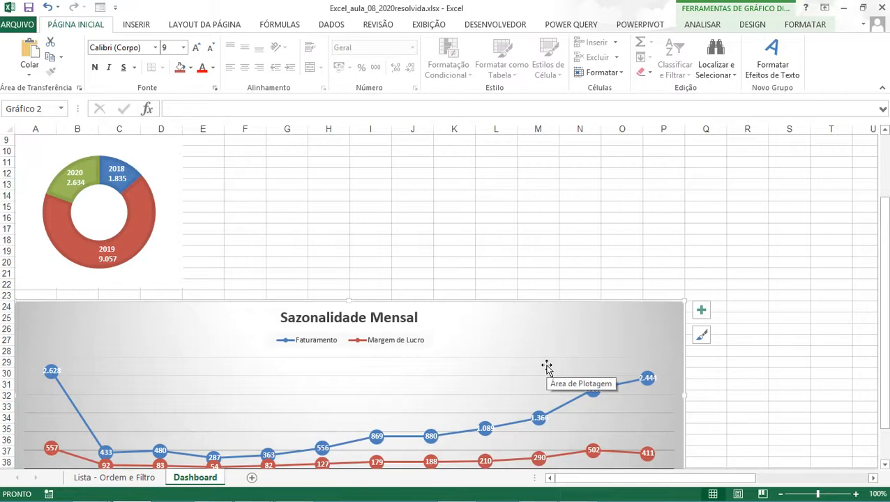
pyautogui.click(290, 375)
pyautogui.scroll(-3, 290, 375)
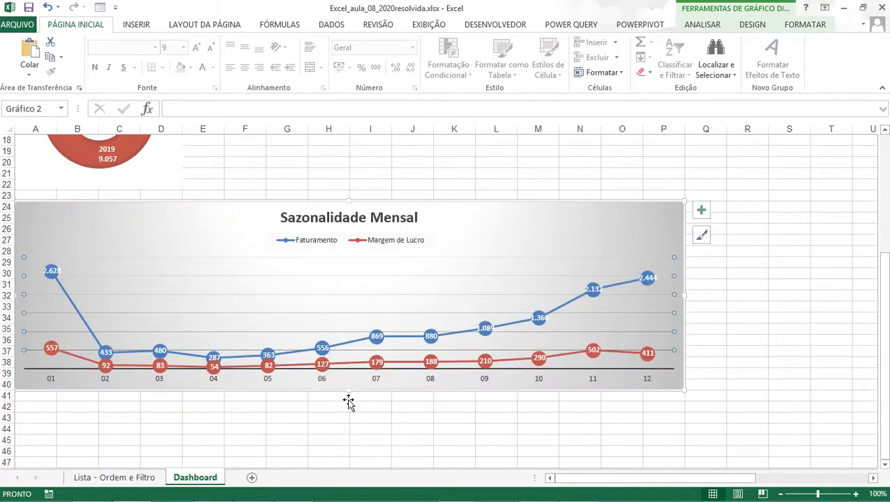
pyautogui.moveTo(349, 392); pyautogui.dragTo(350, 346)
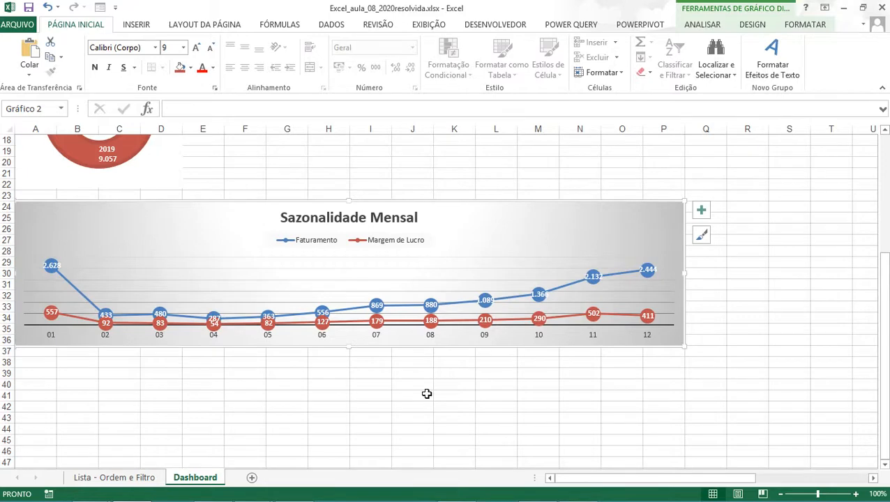
pyautogui.scroll(1, 427, 395)
pyautogui.click(427, 419)
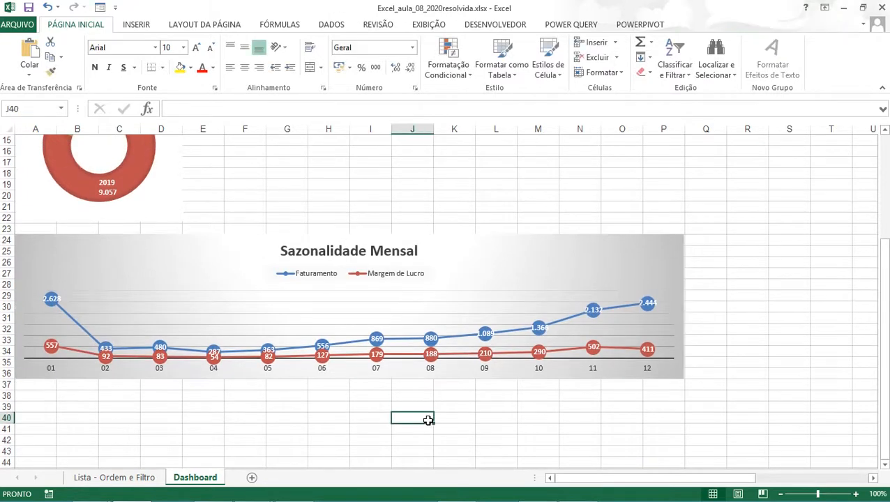
pyautogui.scroll(4, 428, 419)
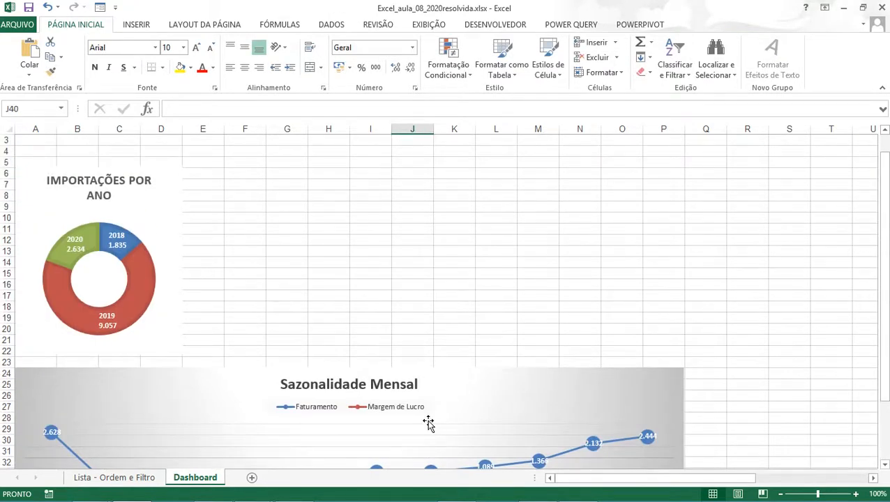
pyautogui.scroll(-3, 428, 423)
pyautogui.scroll(4, 429, 423)
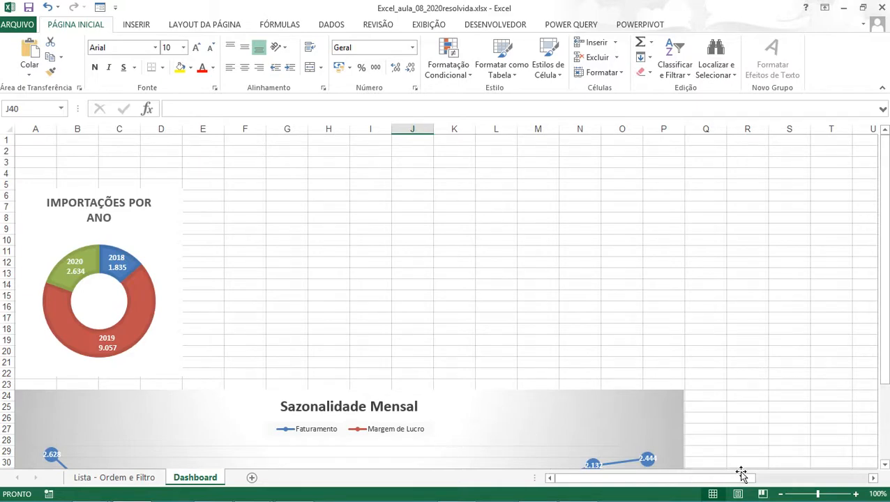
# Insert a pivot chart at cell Z26 of the Dashboard sheet, below the monthly pivot table, using the named range Dados as its source.
pyautogui.moveTo(729, 478); pyautogui.dragTo(793, 478)
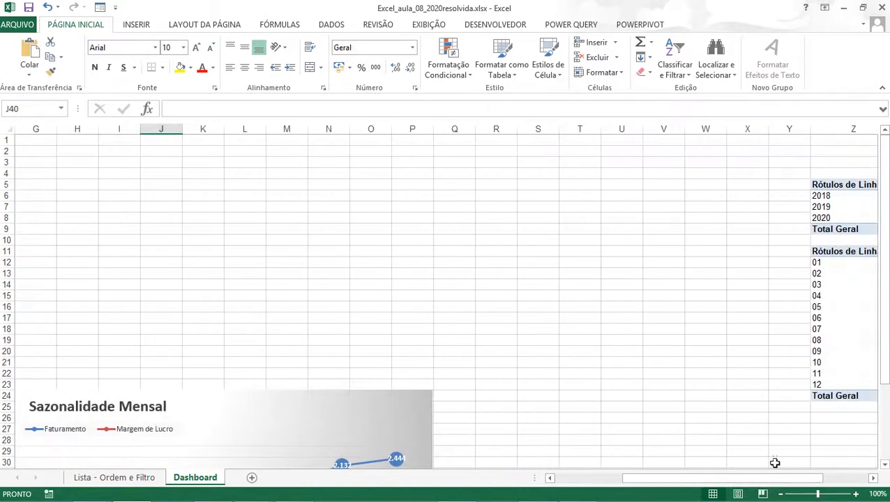
pyautogui.moveTo(701, 481); pyautogui.dragTo(767, 482)
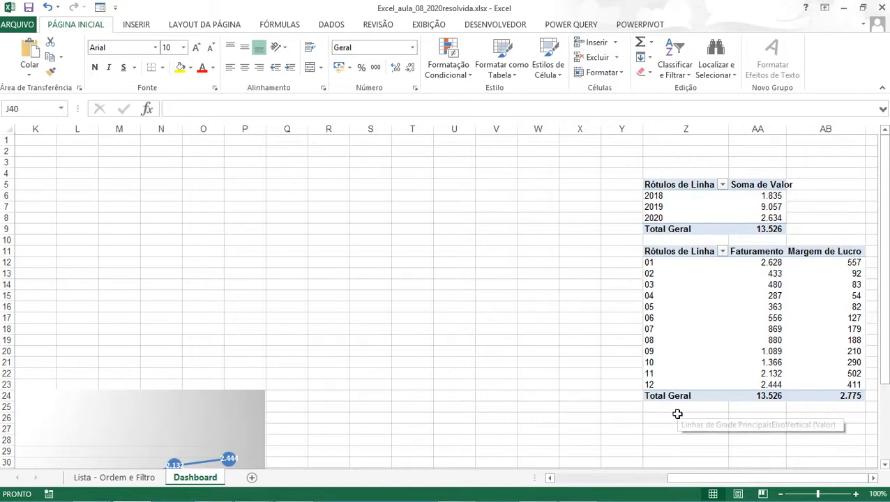
pyautogui.scroll(-2, 678, 416)
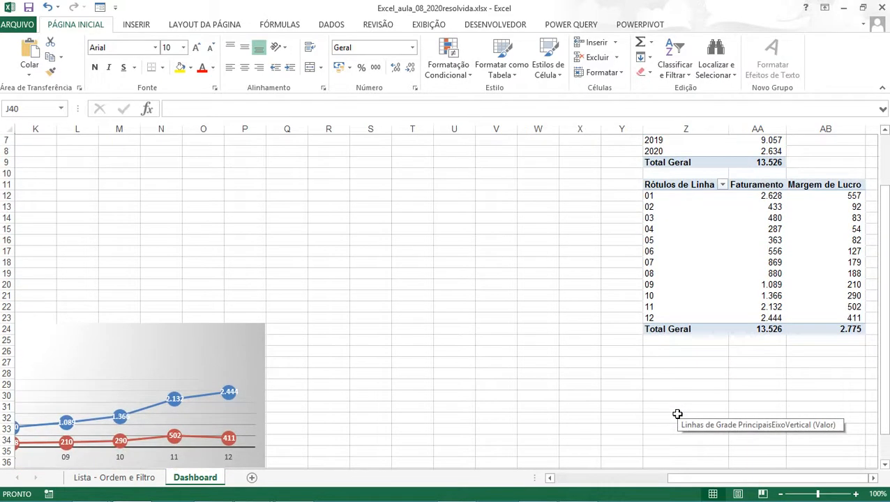
pyautogui.click(654, 352)
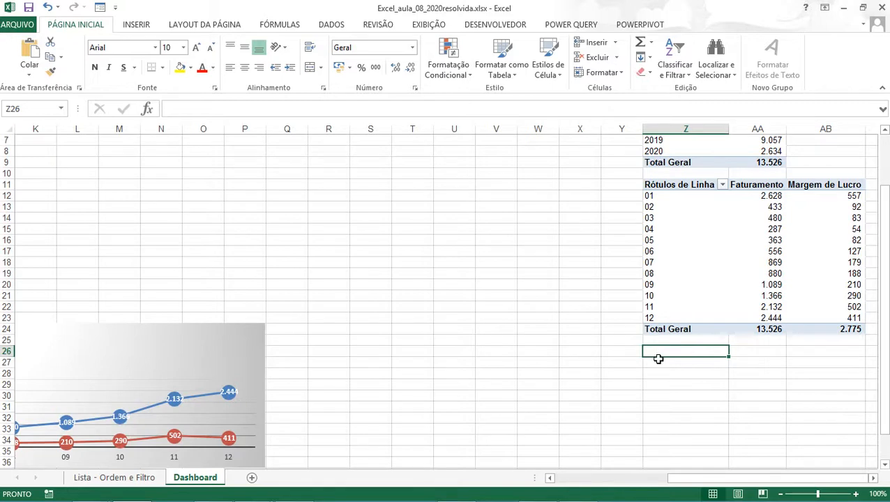
pyautogui.click(137, 26)
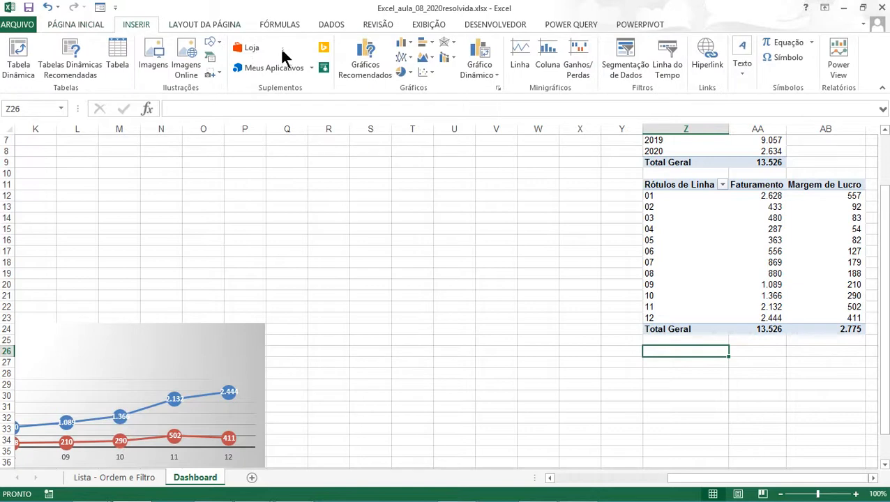
pyautogui.click(476, 79)
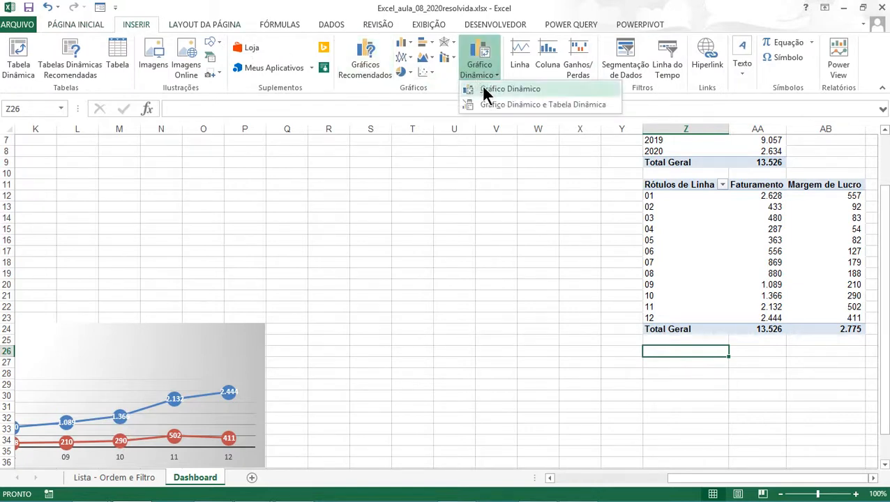
pyautogui.click(487, 90)
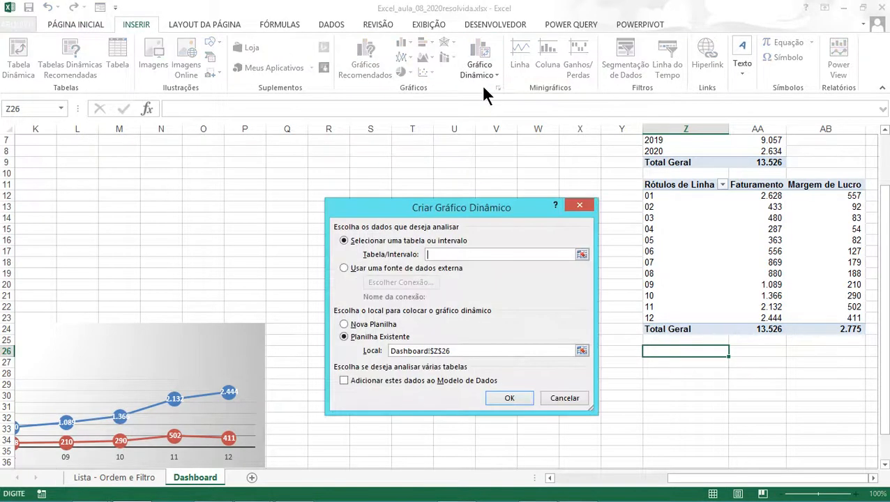
pyautogui.click(116, 478)
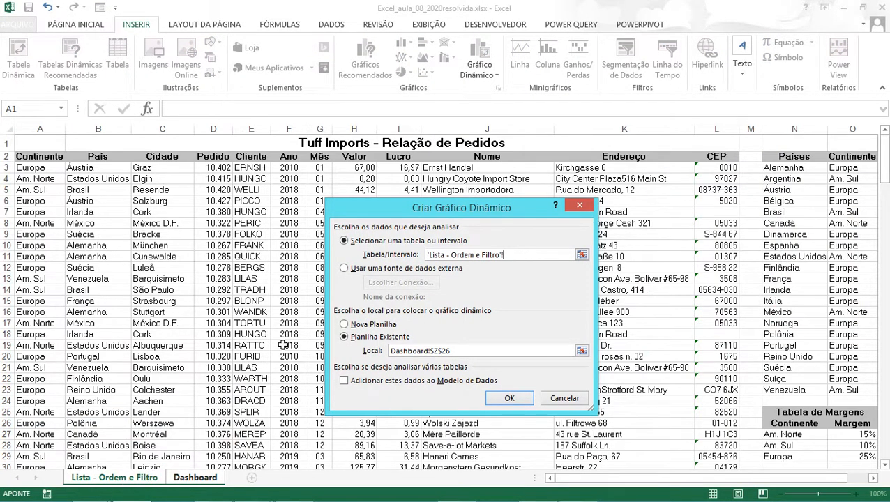
pyautogui.press('F3')
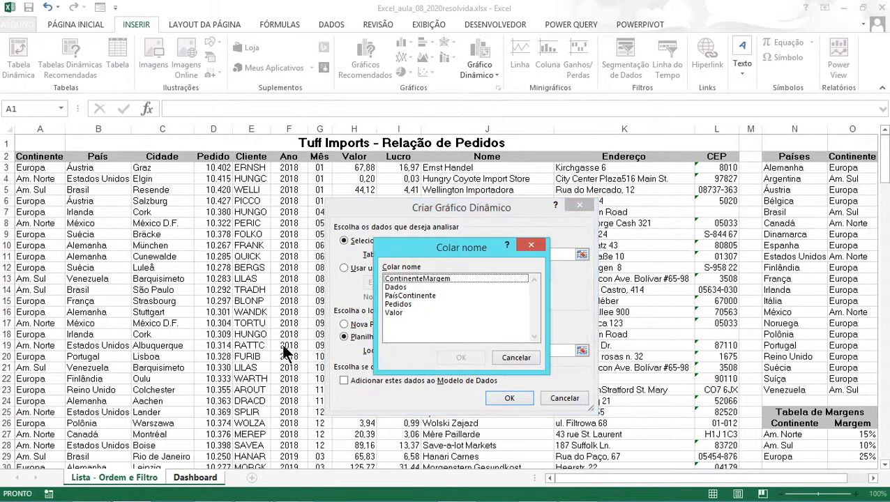
pyautogui.click(388, 288)
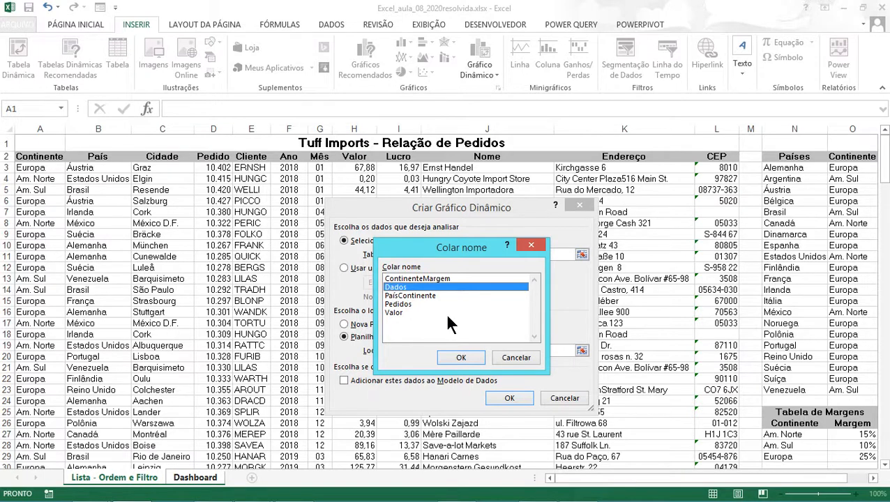
pyautogui.click(460, 357)
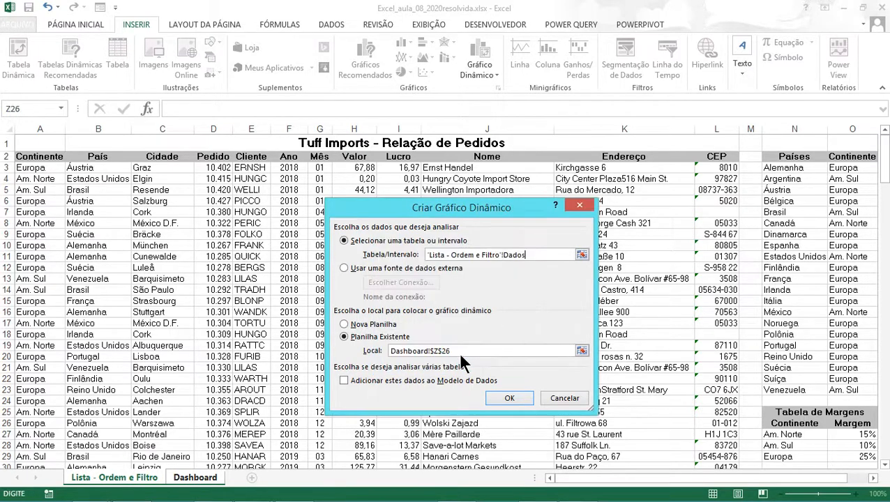
pyautogui.click(505, 397)
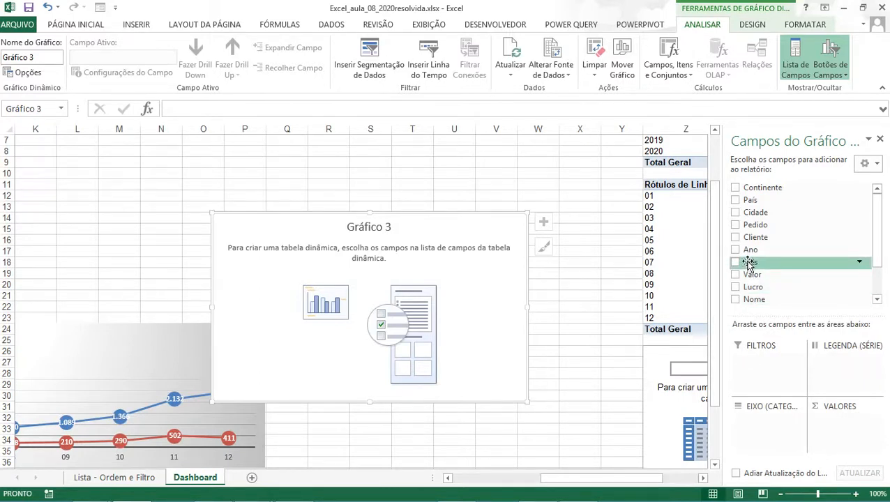
# Build the new pivot chart with Mês as the axis, Continente as the legend series and Valor as the summed values.
pyautogui.moveTo(749, 263); pyautogui.dragTo(761, 419)
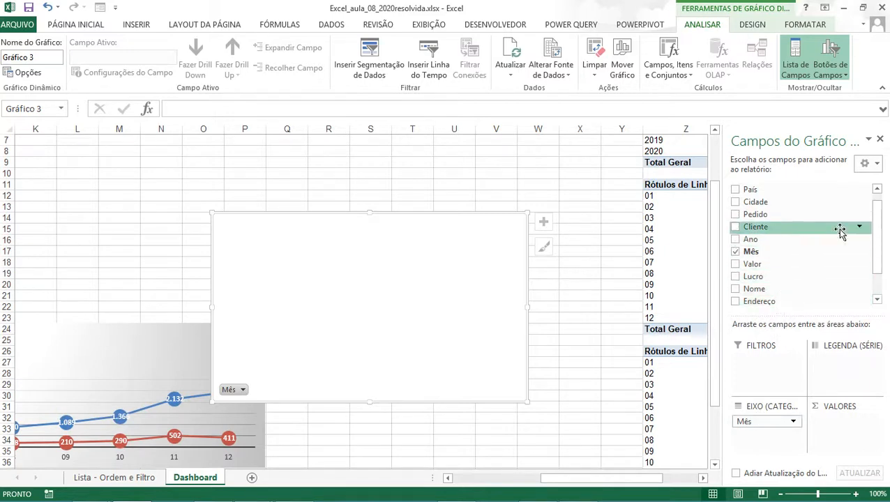
pyautogui.moveTo(877, 231); pyautogui.dragTo(877, 219)
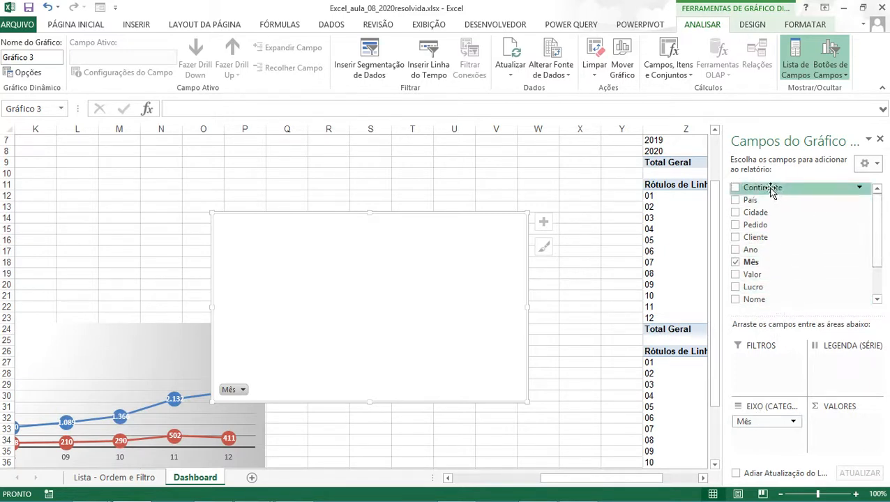
pyautogui.moveTo(767, 190); pyautogui.dragTo(842, 356)
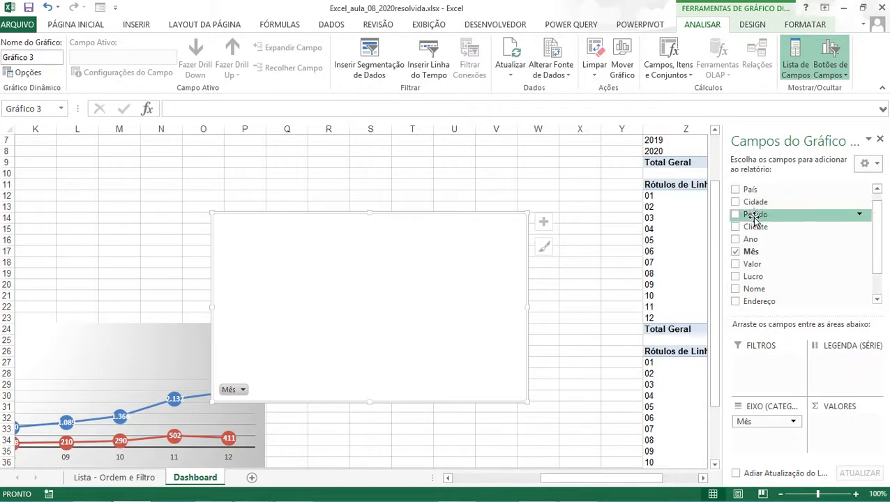
pyautogui.moveTo(876, 226); pyautogui.dragTo(878, 212)
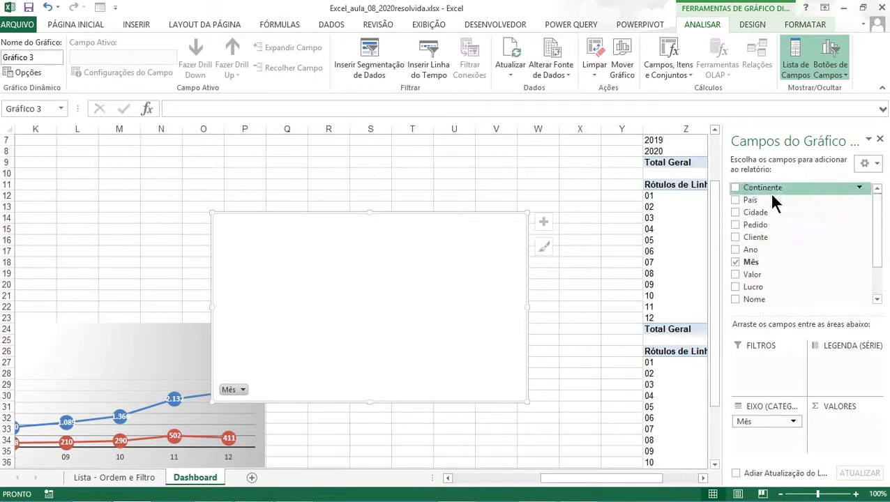
pyautogui.moveTo(766, 188); pyautogui.dragTo(840, 368)
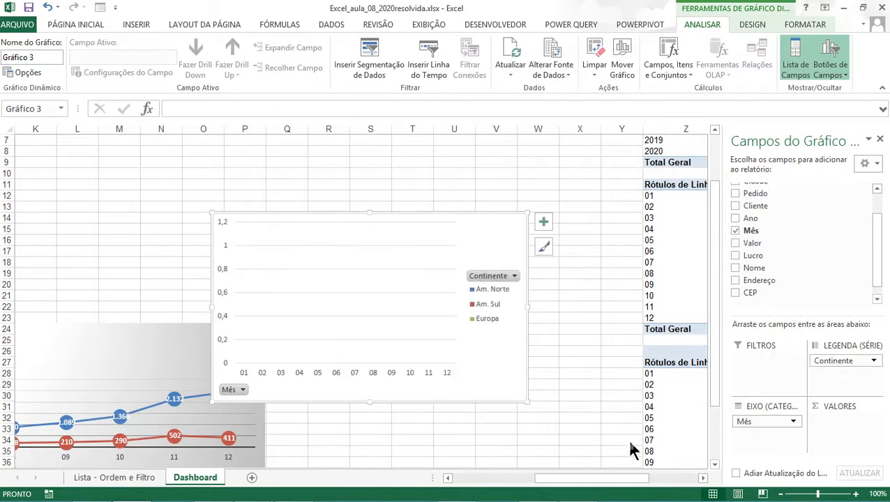
pyautogui.moveTo(612, 477); pyautogui.dragTo(661, 479)
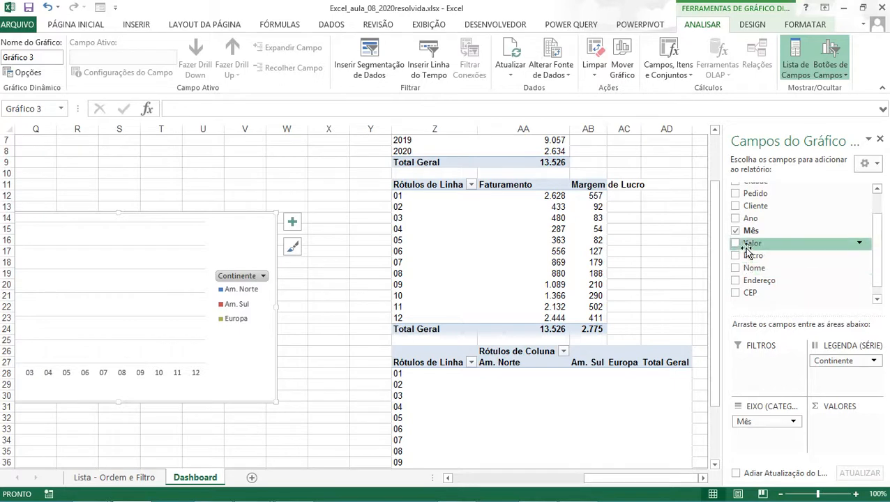
pyautogui.moveTo(747, 244); pyautogui.dragTo(825, 424)
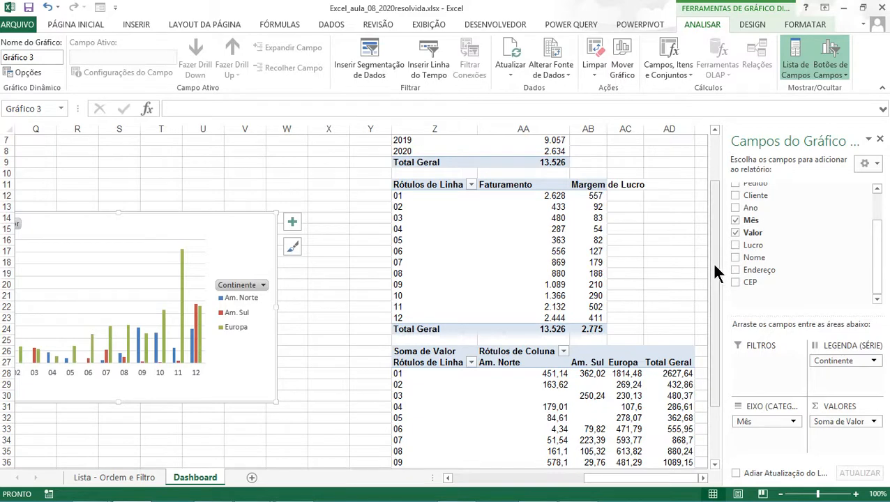
# Format the new pivot table's values in AA28:AD40 with a thousands separator and no decimal places.
pyautogui.moveTo(719, 272); pyautogui.dragTo(717, 334)
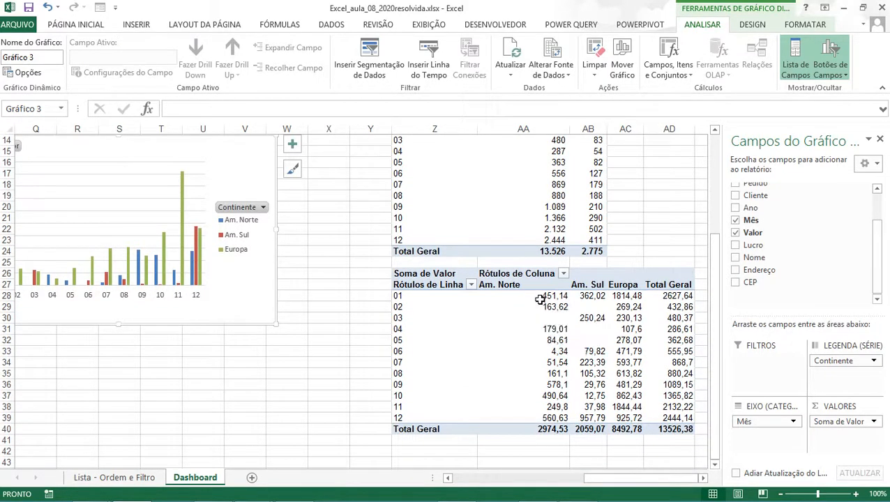
pyautogui.moveTo(542, 298); pyautogui.dragTo(679, 431)
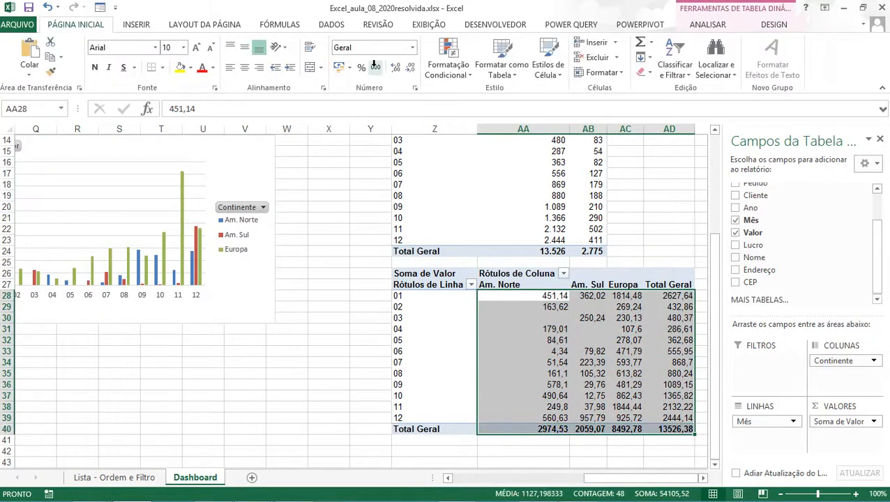
pyautogui.click(376, 67)
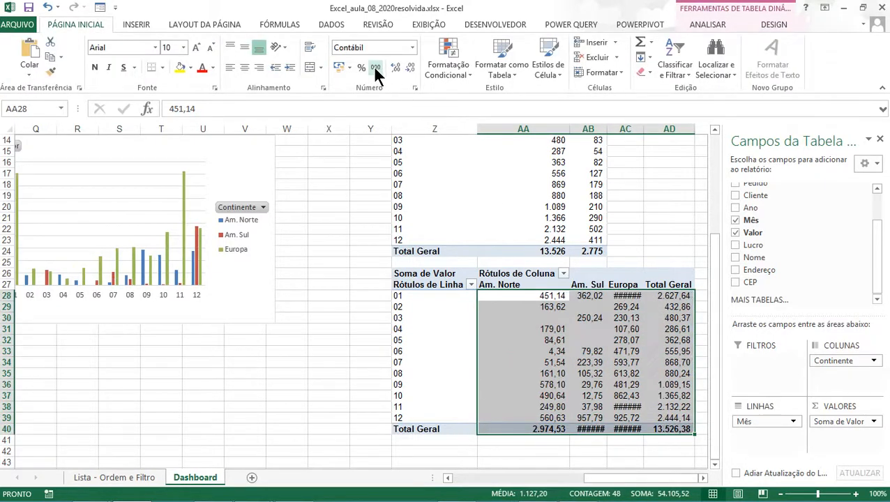
pyautogui.click(411, 68)
pyautogui.click(411, 67)
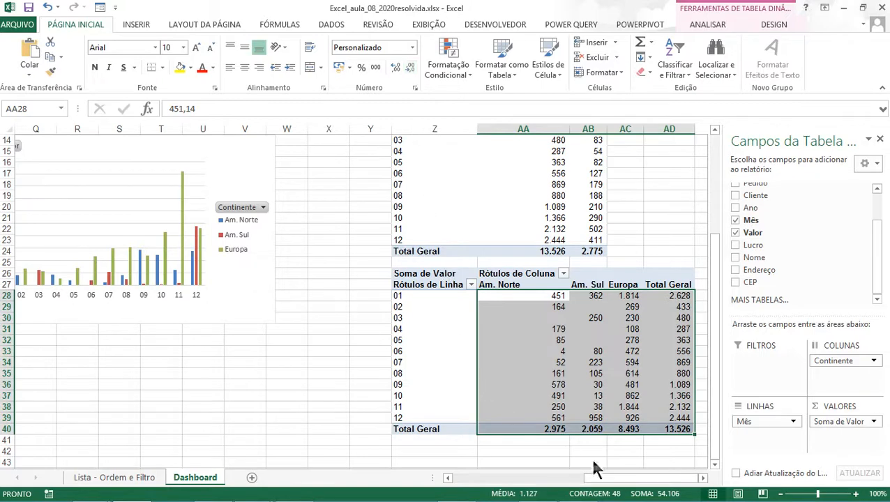
pyautogui.moveTo(616, 479); pyautogui.dragTo(564, 482)
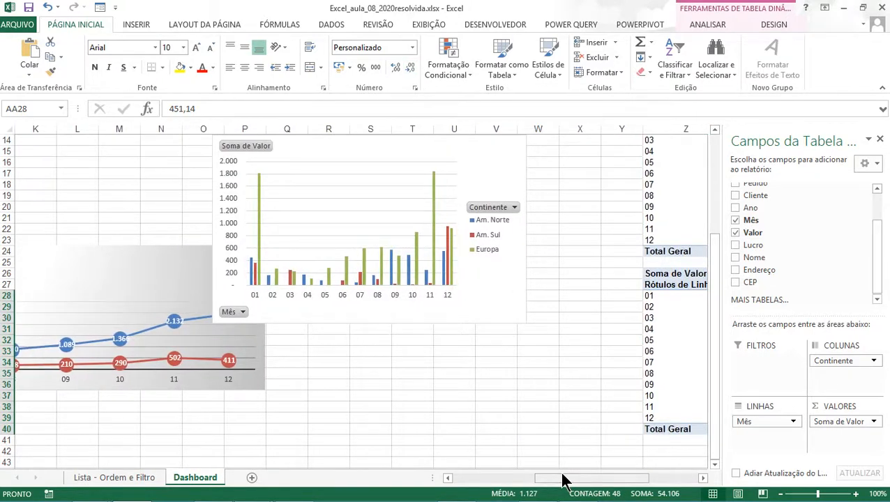
pyautogui.click(440, 323)
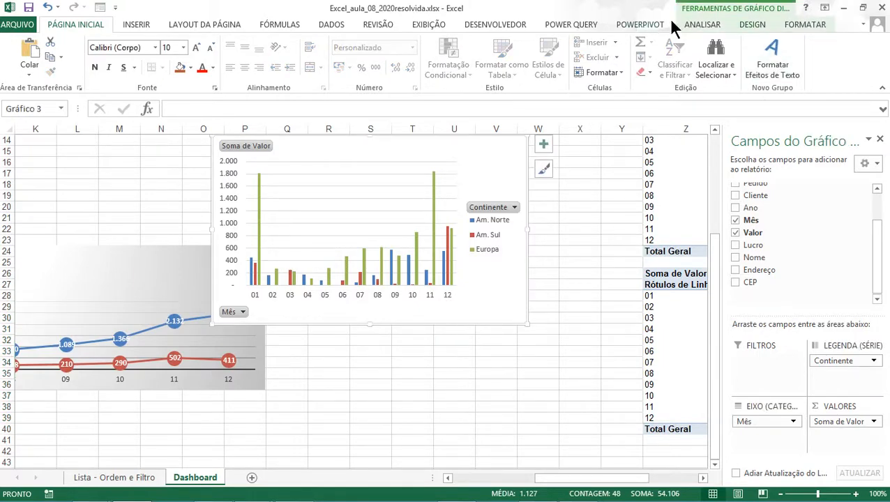
pyautogui.click(680, 294)
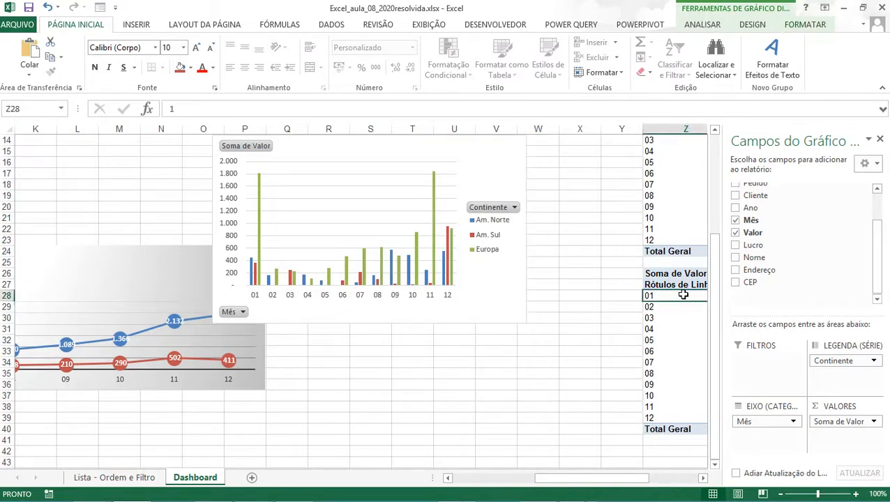
pyautogui.click(651, 341)
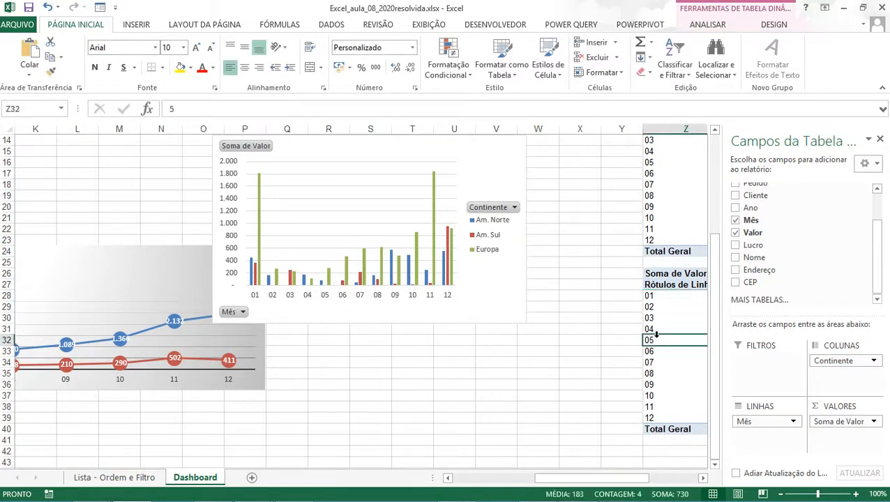
pyautogui.click(656, 363)
pyautogui.click(656, 330)
pyautogui.click(658, 307)
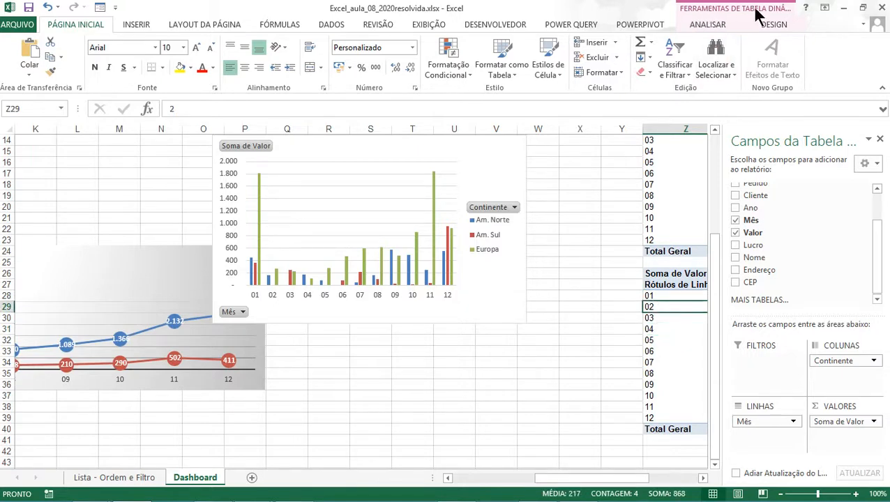
# Hide the field list and all field buttons on the monthly values by continent pivot chart.
pyautogui.click(381, 304)
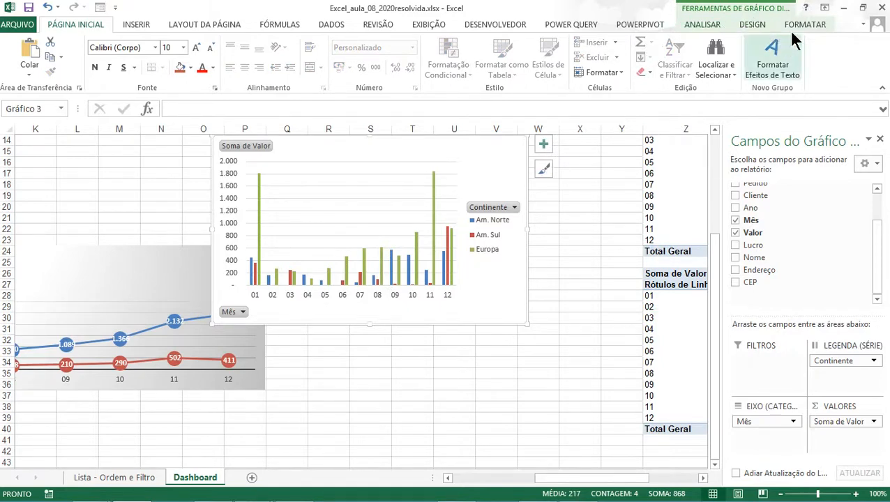
pyautogui.click(710, 28)
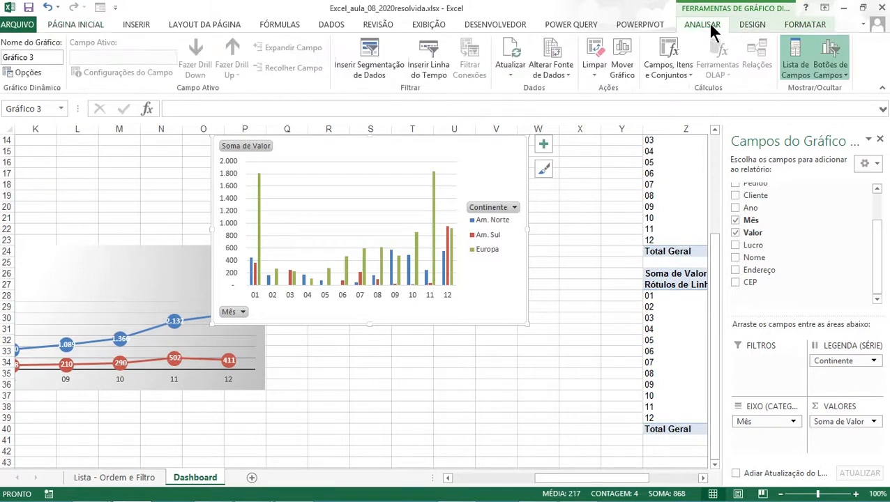
pyautogui.click(798, 75)
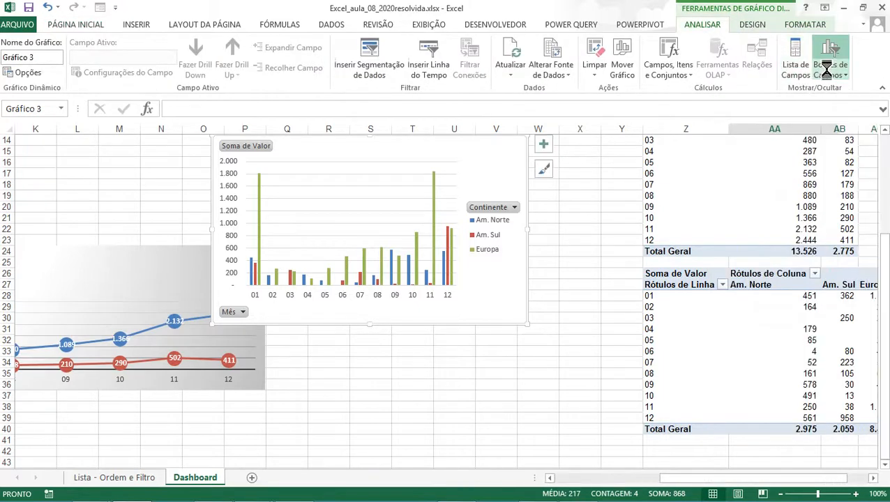
pyautogui.click(826, 68)
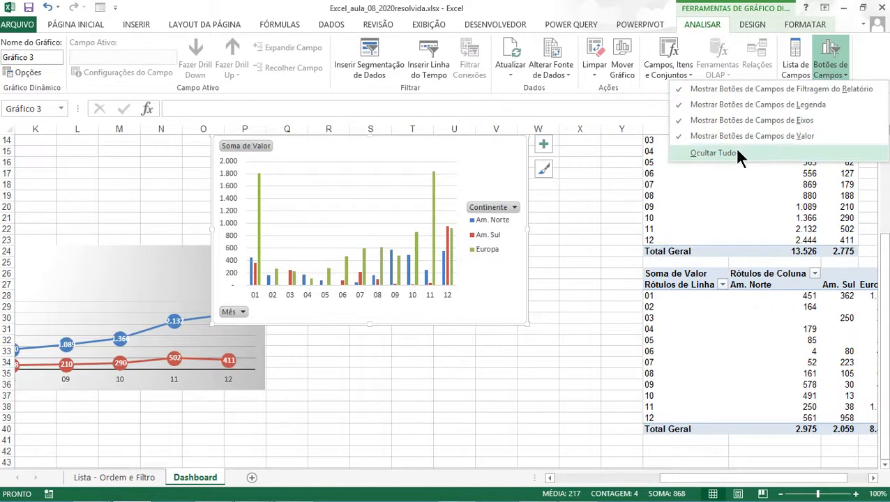
pyautogui.click(714, 153)
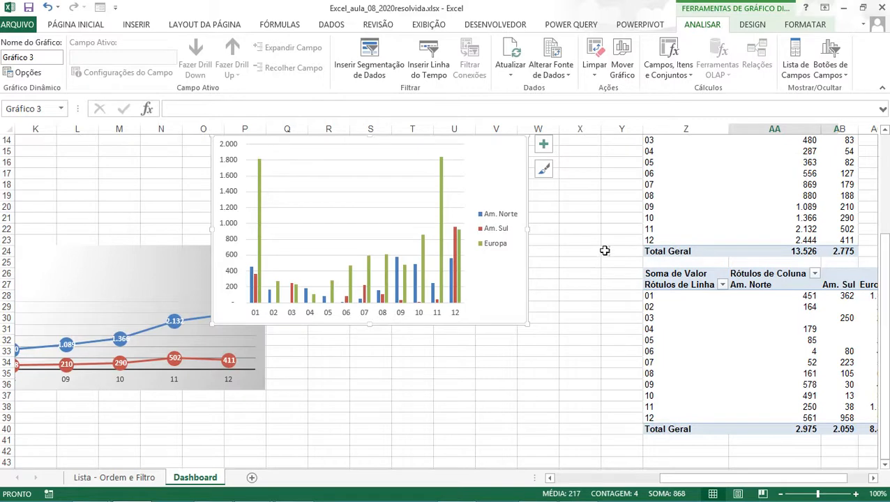
# Change the continent pivot chart's type to stacked bars (Barras Empilhadas).
pyautogui.click(753, 24)
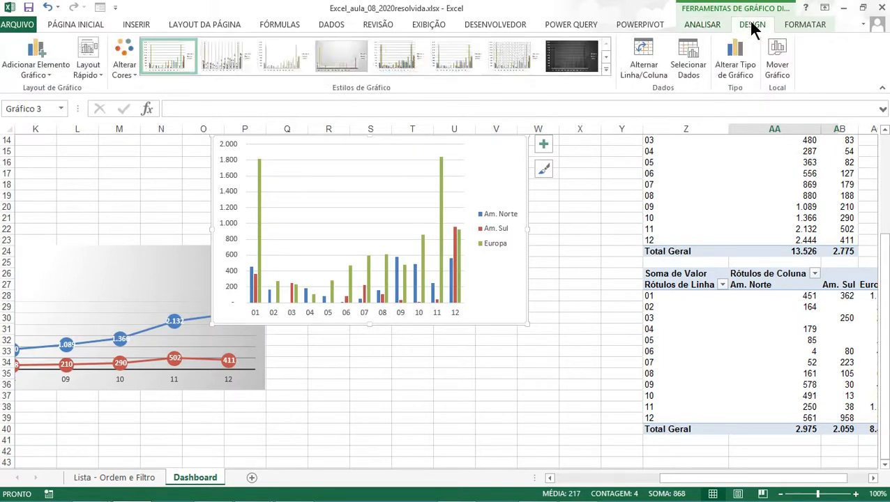
pyautogui.click(734, 53)
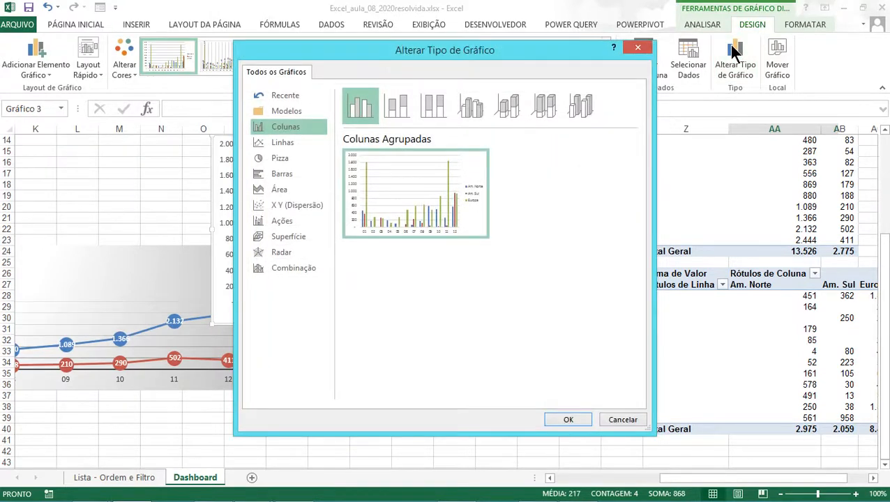
pyautogui.click(283, 176)
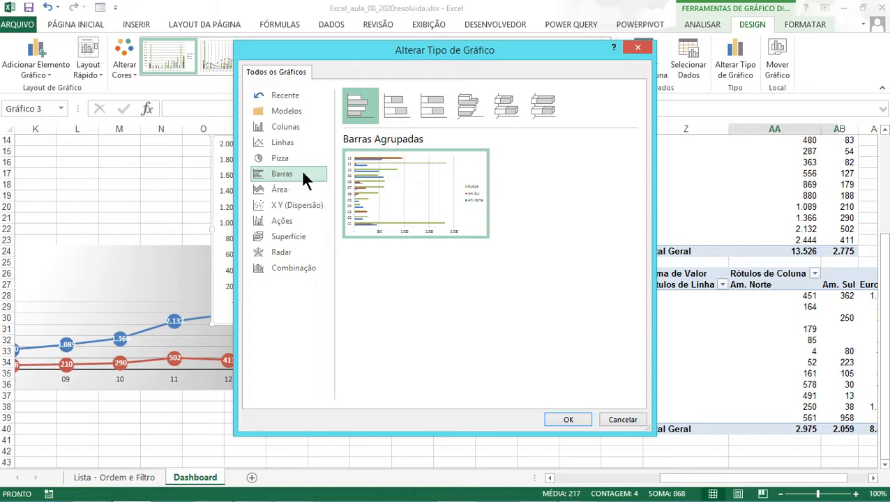
pyautogui.click(409, 103)
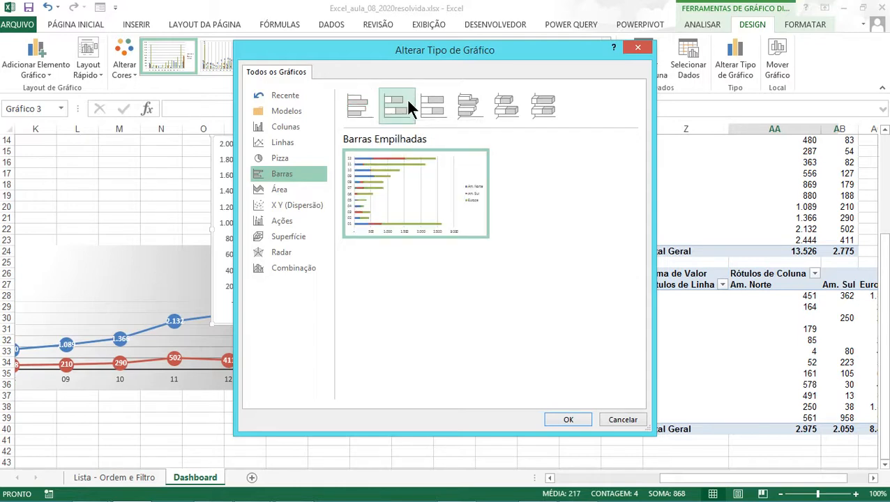
pyautogui.click(560, 421)
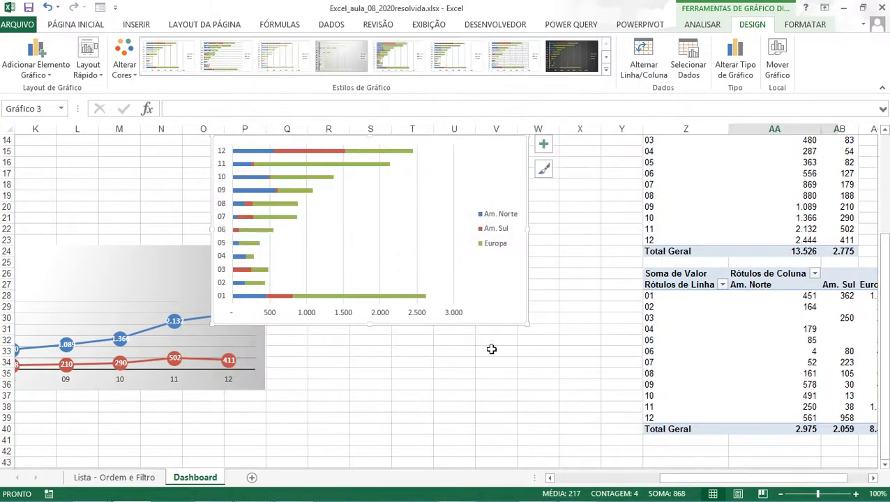
# Apply the last style in the chart style gallery, with glossy beveled bars, to the continent chart.
pyautogui.click(545, 169)
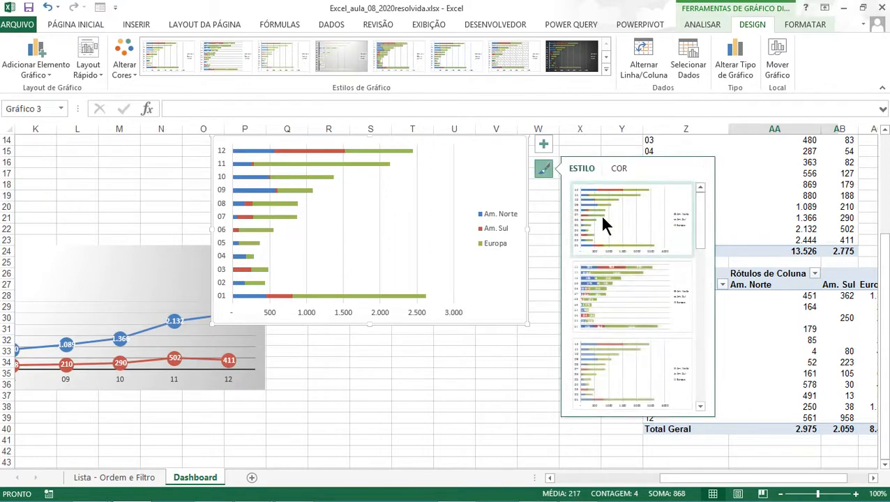
pyautogui.scroll(-5, 602, 222)
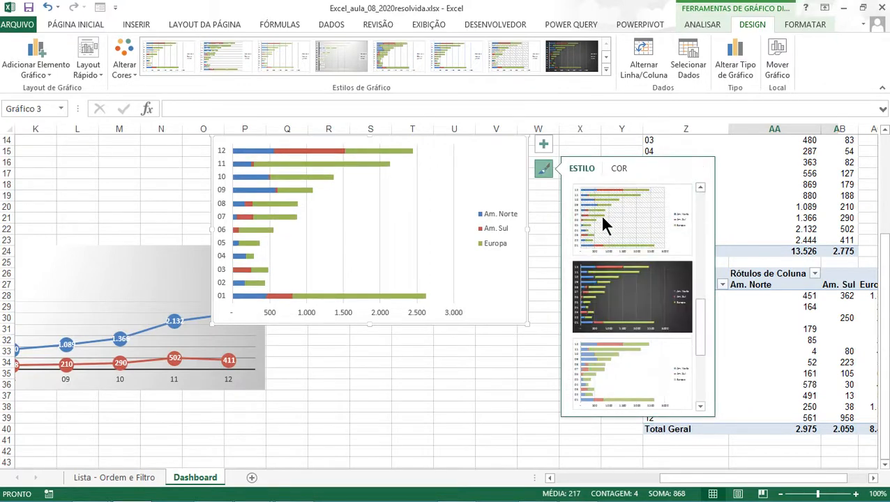
pyautogui.click(607, 353)
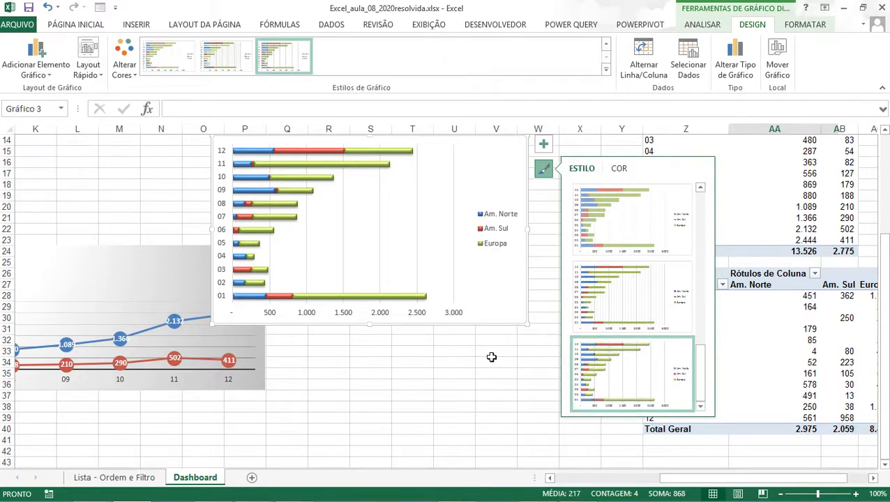
# Add a chart title to the stacked bar chart reading "Faturamento Mês x Continente".
pyautogui.click(544, 144)
pyautogui.scroll(2, 520, 211)
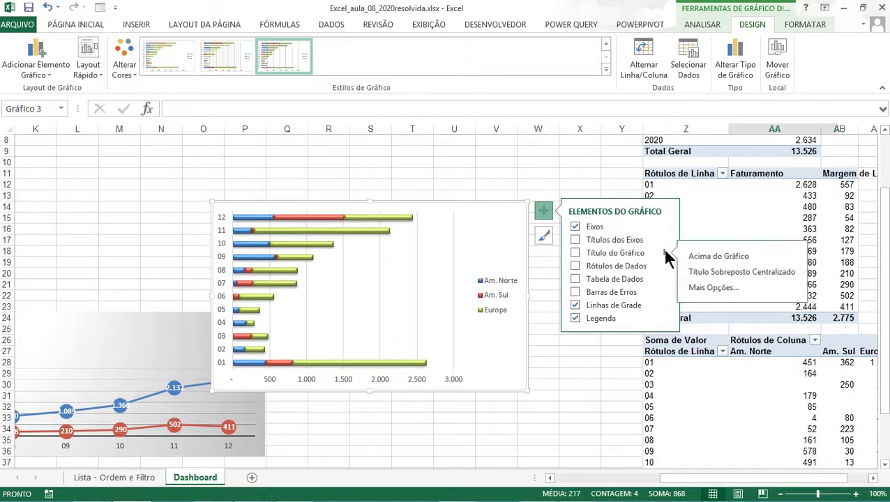
pyautogui.click(632, 254)
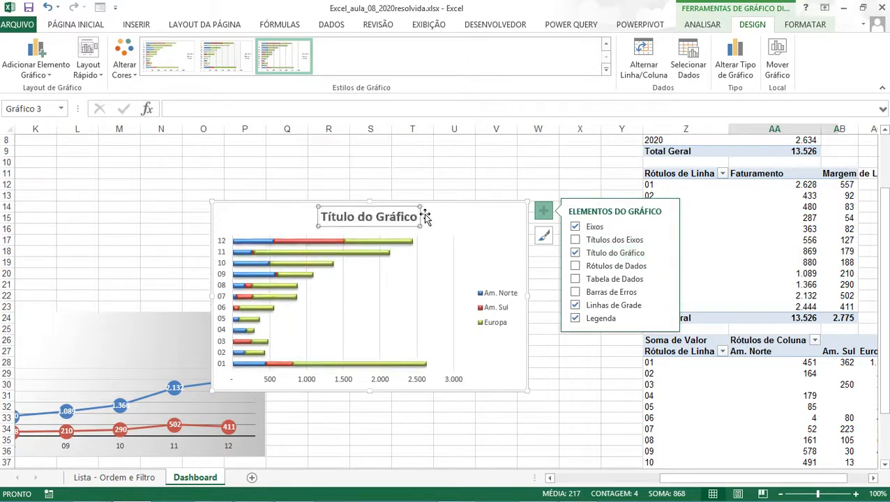
pyautogui.moveTo(417, 218); pyautogui.dragTo(318, 209)
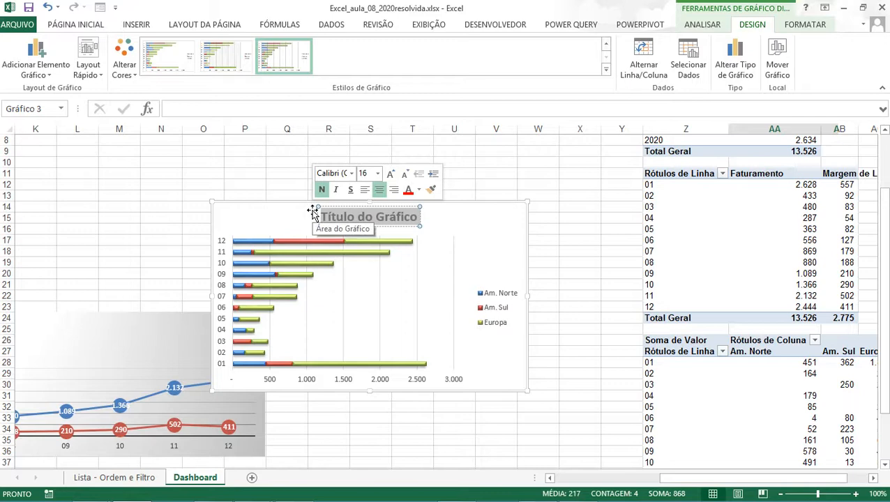
pyautogui.write('Fa')
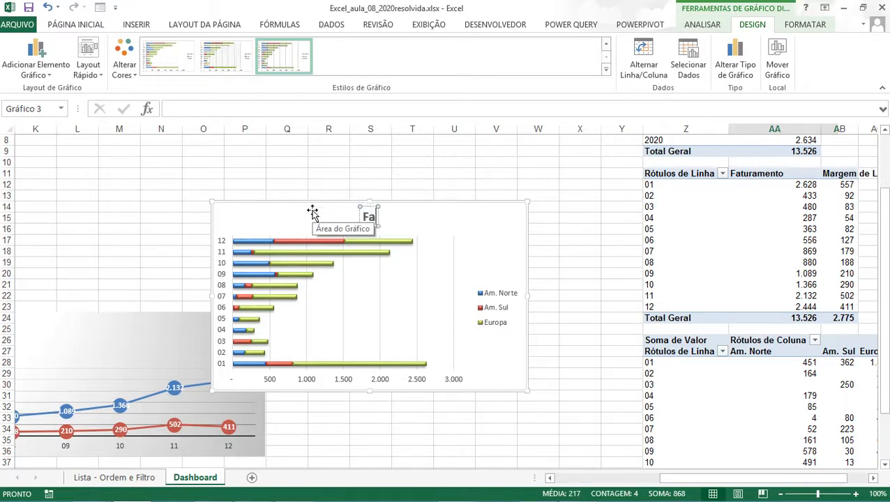
pyautogui.write('turamento')
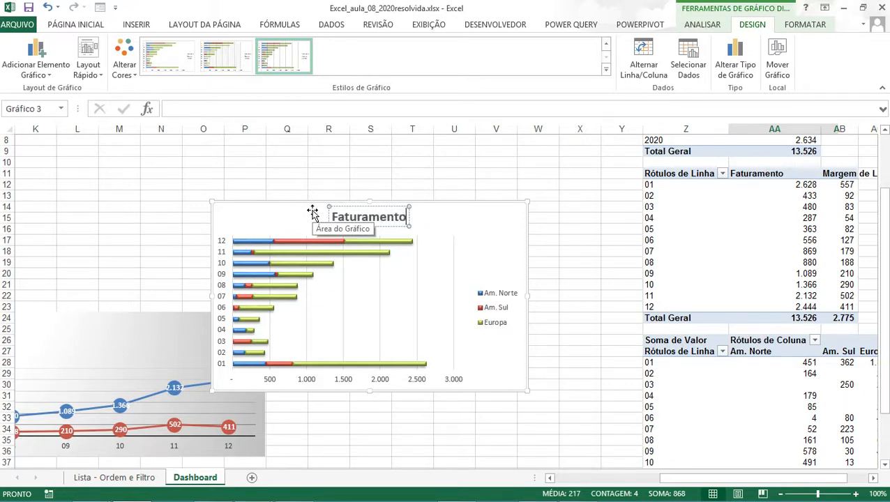
pyautogui.write(' Mes')
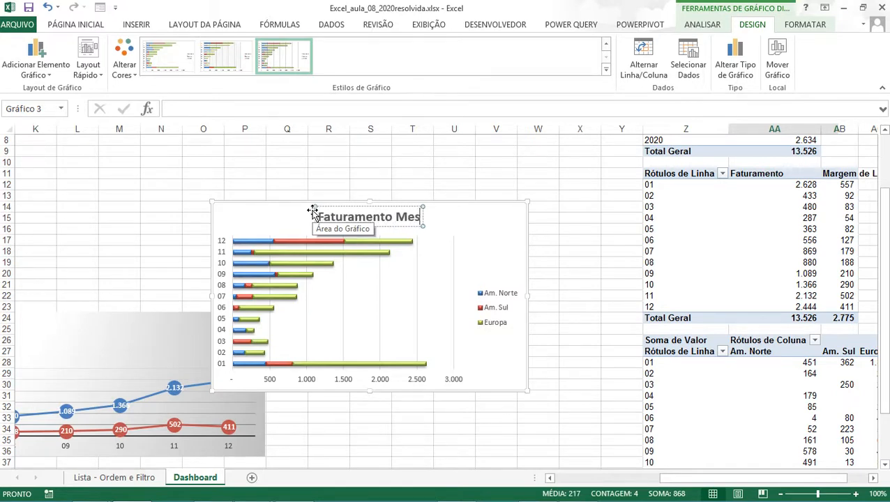
pyautogui.press('BackSpace')
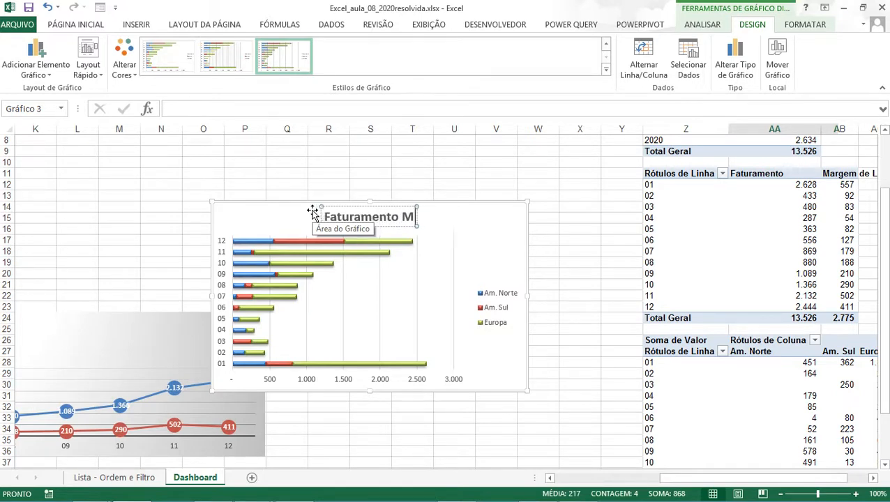
pyautogui.write('ês')
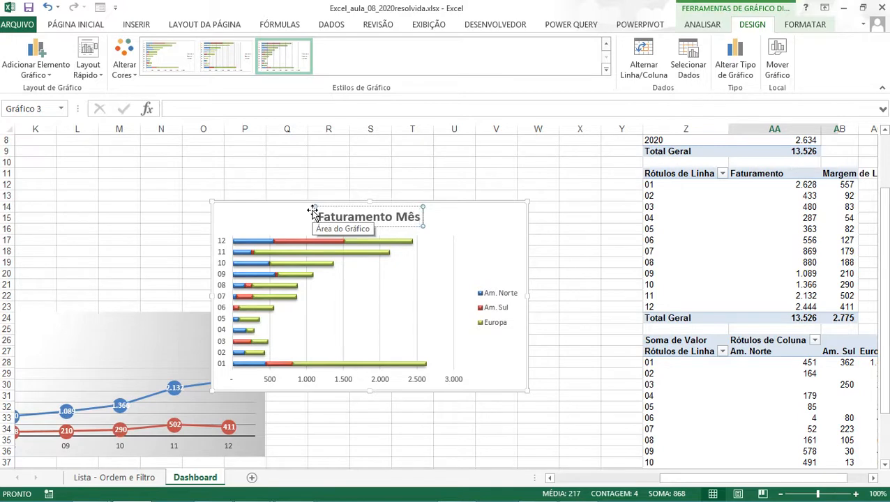
pyautogui.write(' x Continente')
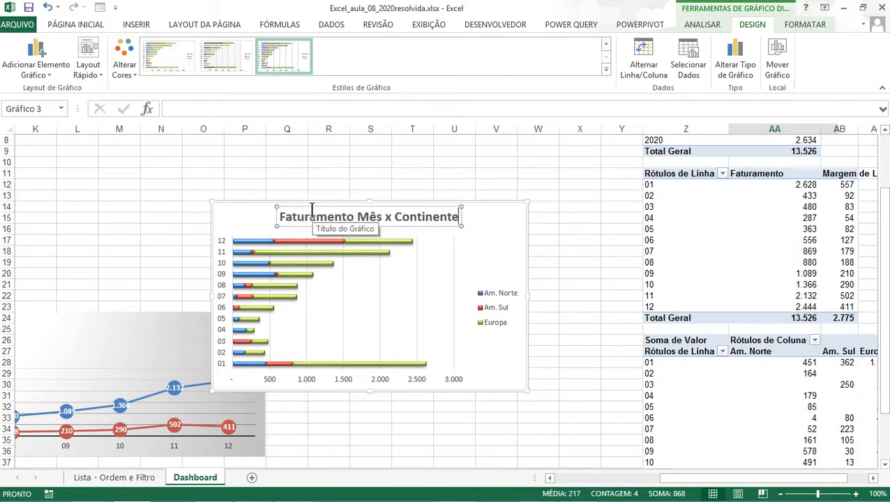
pyautogui.click(513, 321)
# Place the chart's legend in the Parte Superior position, and toggle the gridlines off and back on.
pyautogui.click(510, 238)
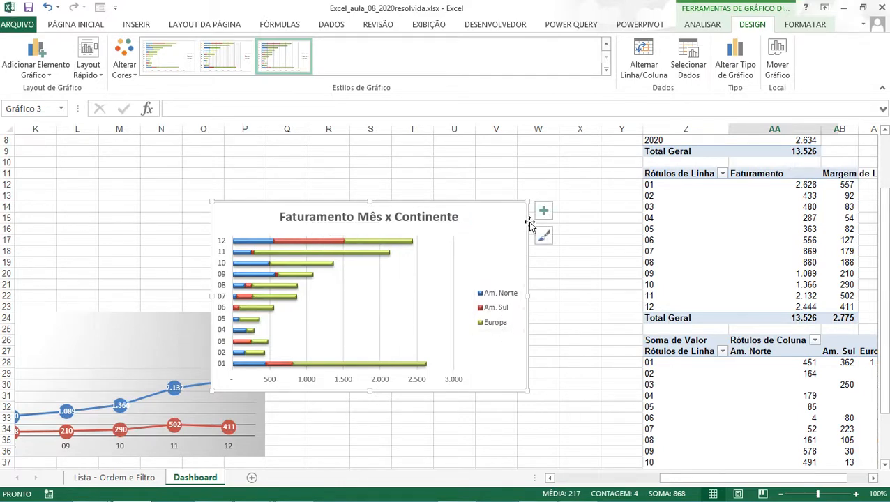
pyautogui.click(544, 214)
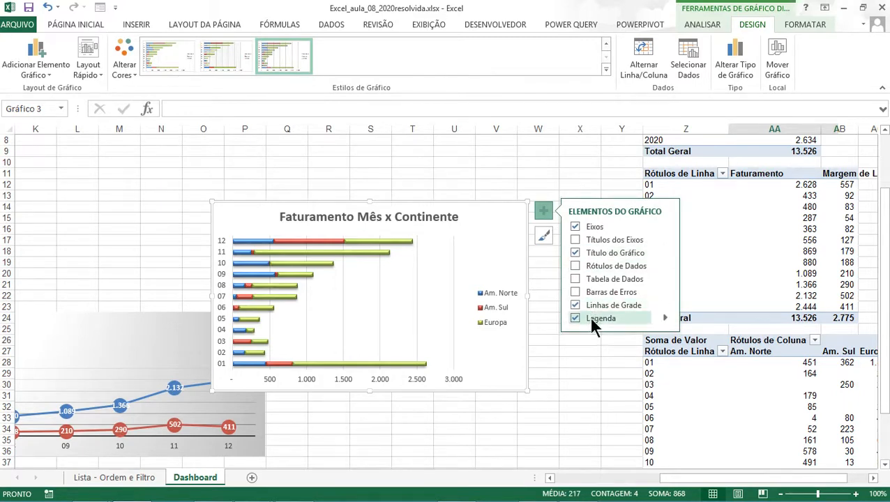
pyautogui.click(664, 319)
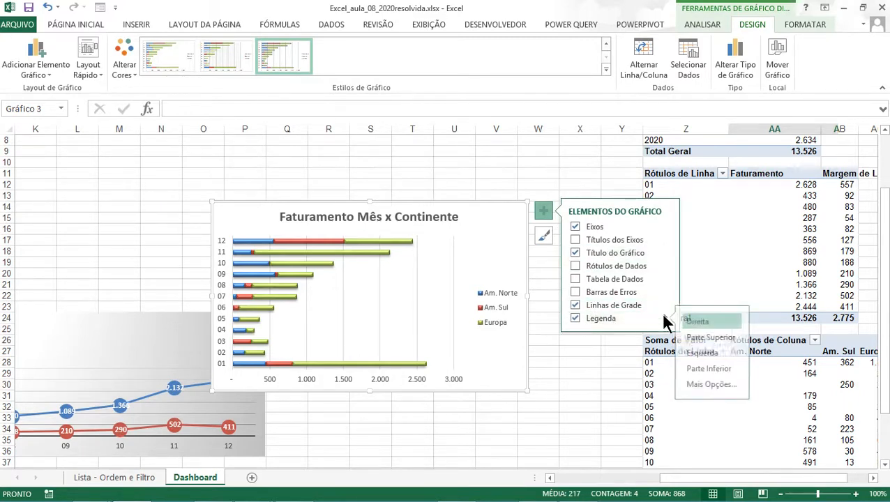
pyautogui.click(700, 337)
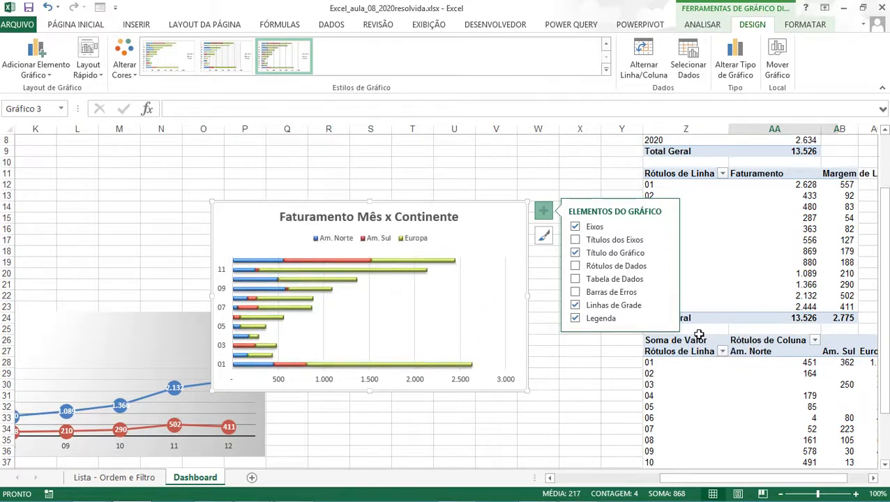
pyautogui.click(612, 307)
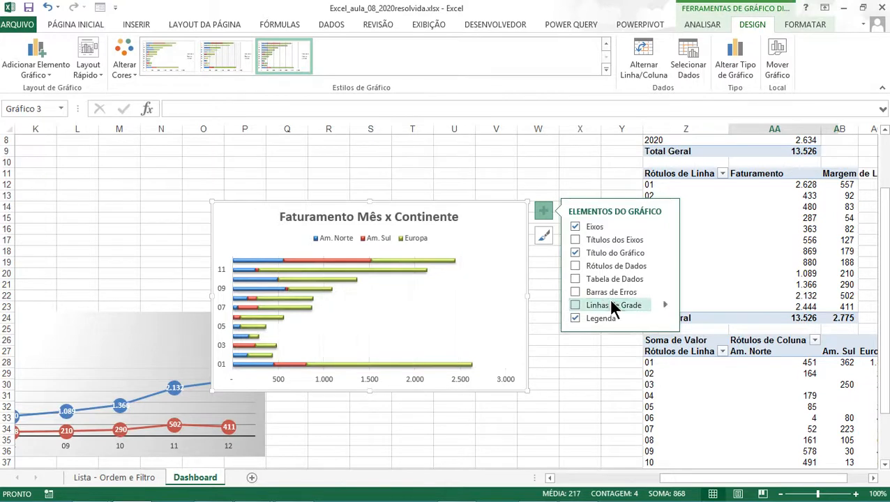
pyautogui.click(612, 307)
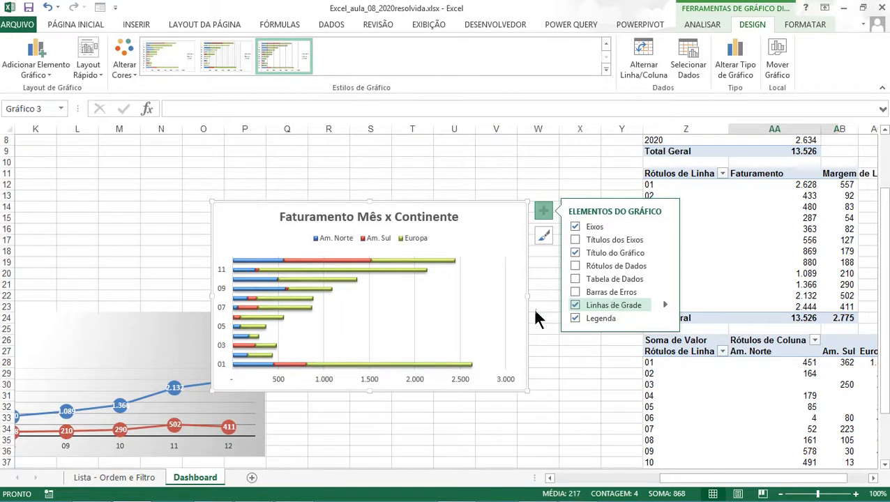
# Remove the outline from the Faturamento Mês x Continente chart area.
pyautogui.click(801, 24)
pyautogui.click(387, 59)
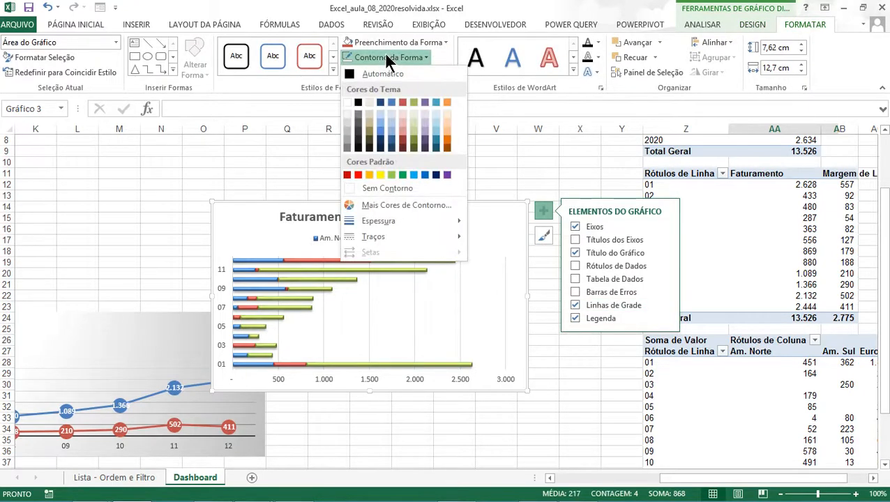
pyautogui.click(372, 185)
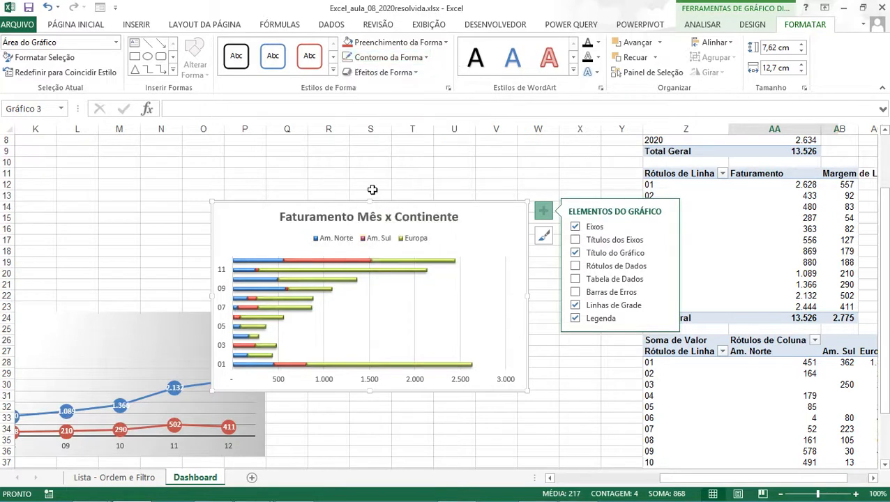
# Rename the pivot table behind the Faturamento Mês x Continente chart to FaturamentoMêsContinente.
pyautogui.rightClick(454, 201)
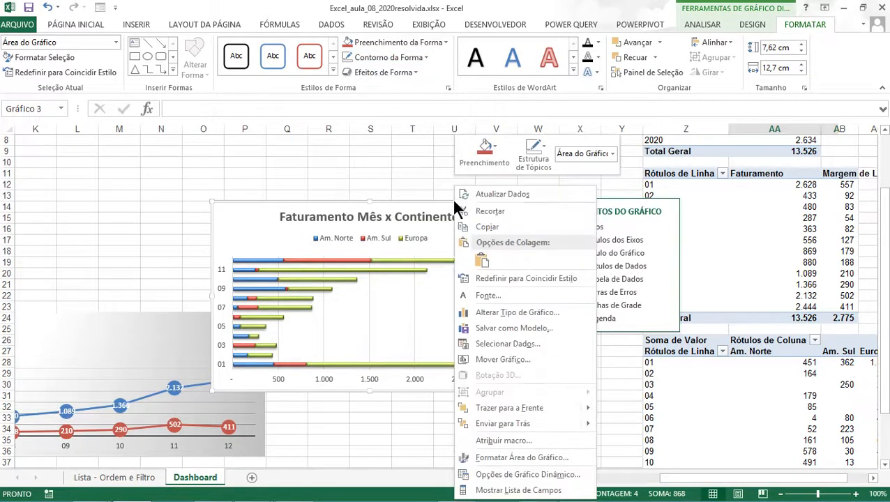
pyautogui.click(488, 474)
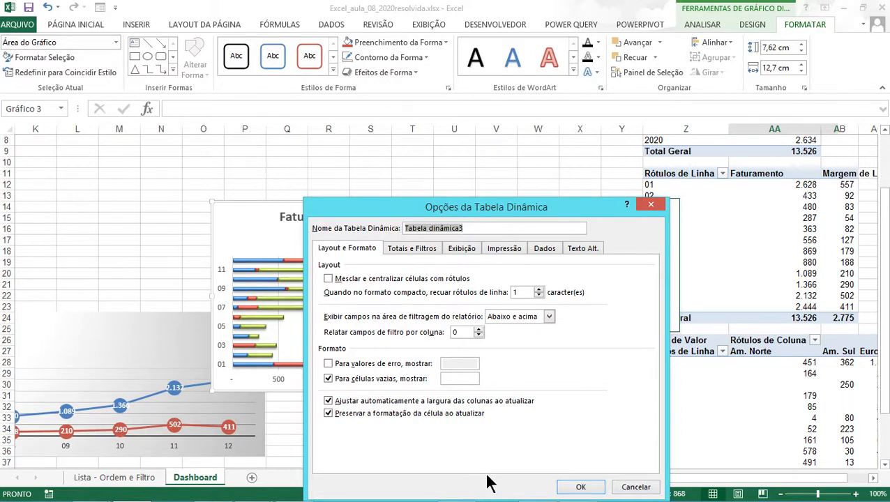
pyautogui.write('F')
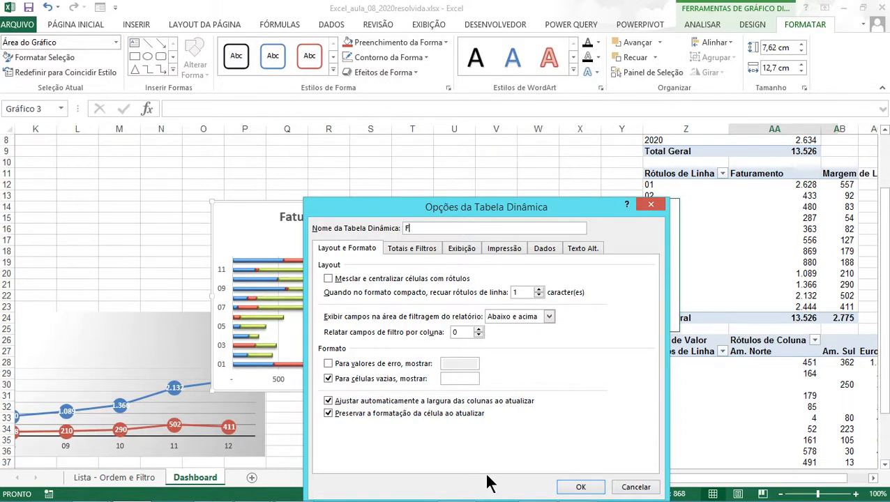
pyautogui.write('aturamentoMêsContinente')
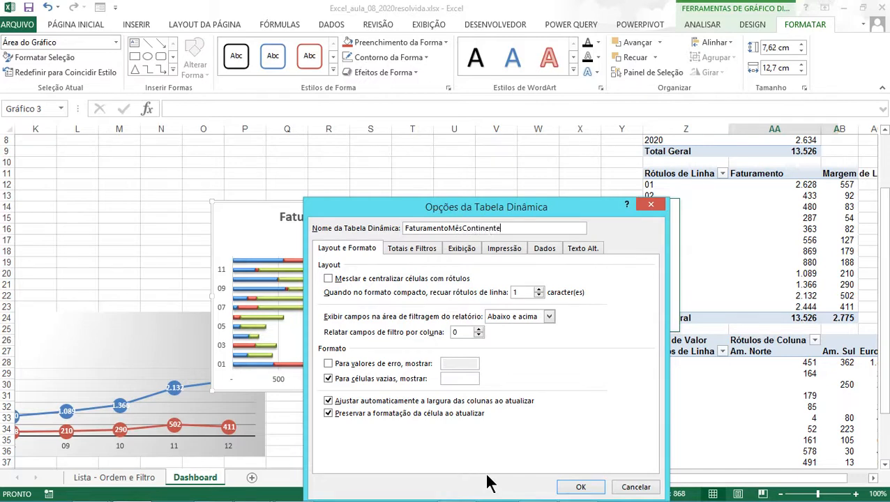
pyautogui.press('Return')
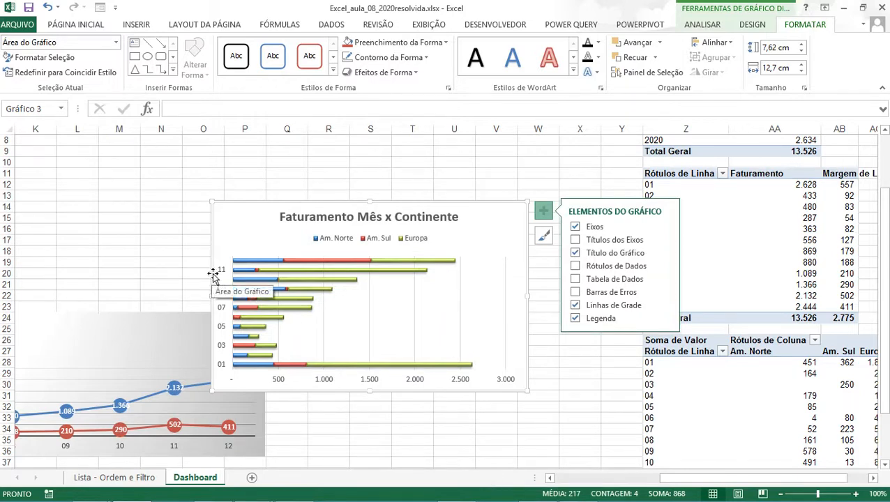
# Narrow the Faturamento Mês x Continente chart from its left edge to about 10,35 cm wide.
pyautogui.click(455, 442)
pyautogui.click(218, 286)
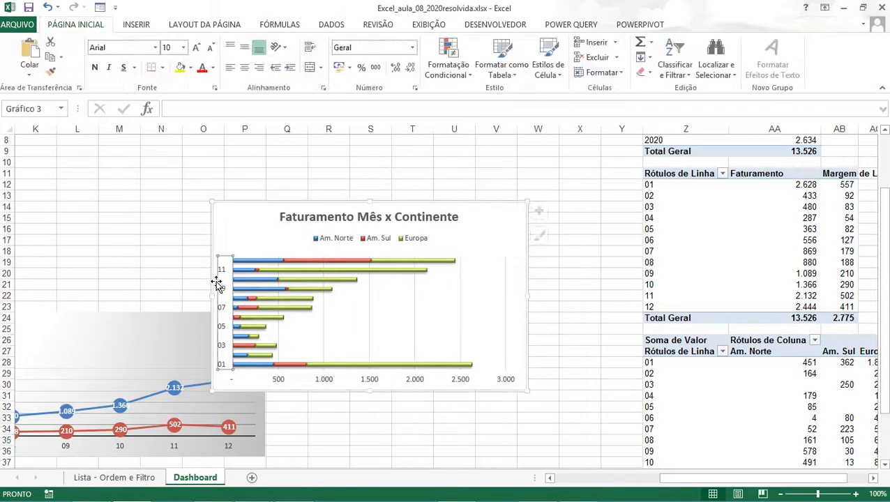
pyautogui.moveTo(222, 301); pyautogui.dragTo(271, 318)
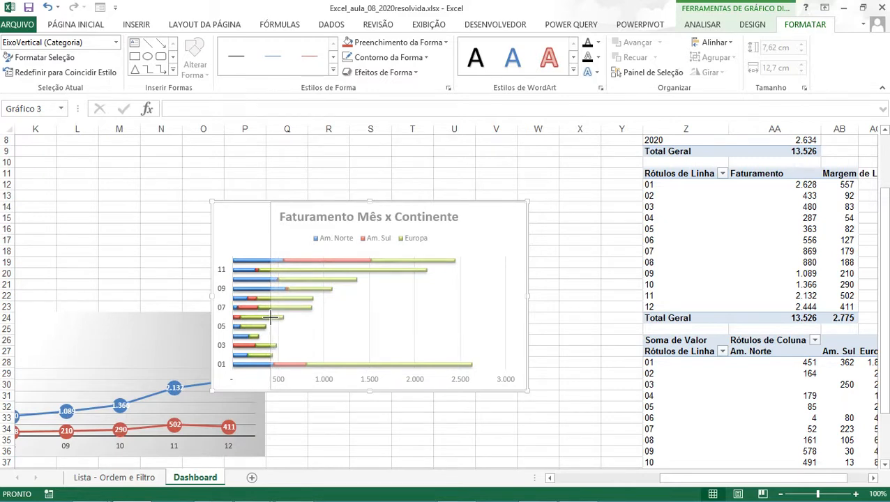
pyautogui.moveTo(270, 317); pyautogui.dragTo(269, 318)
# Narrow the Sazonalidade Mensal line chart from its right edge to about 25,4 cm wide.
pyautogui.click(251, 424)
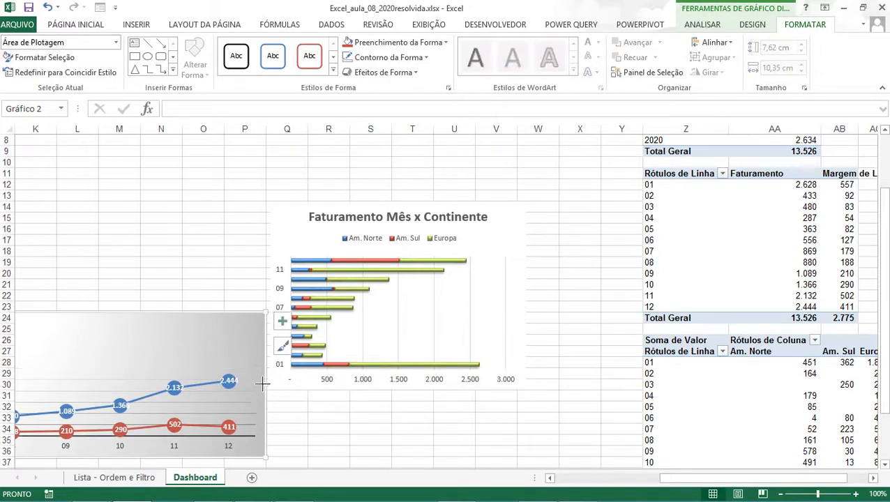
pyautogui.moveTo(264, 384); pyautogui.dragTo(224, 376)
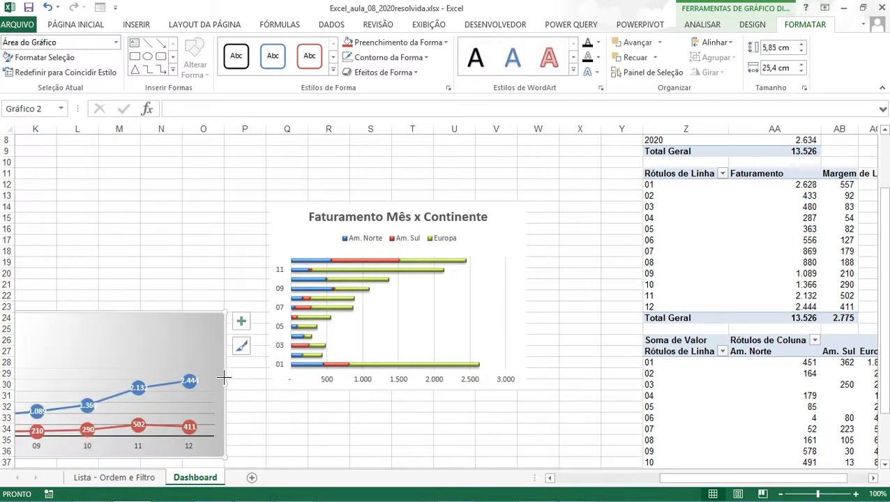
pyautogui.click(333, 428)
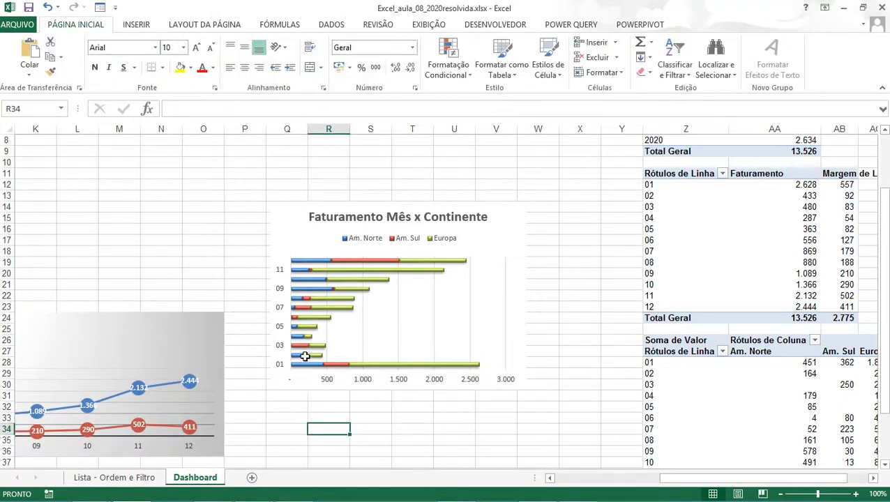
# Move the Faturamento Mês x Continente chart down so its lower edge lines up with the Sazonalidade Mensal chart's lower edge.
pyautogui.click(330, 340)
pyautogui.moveTo(322, 368); pyautogui.dragTo(319, 456)
pyautogui.hotkey('ctrl', 'z')
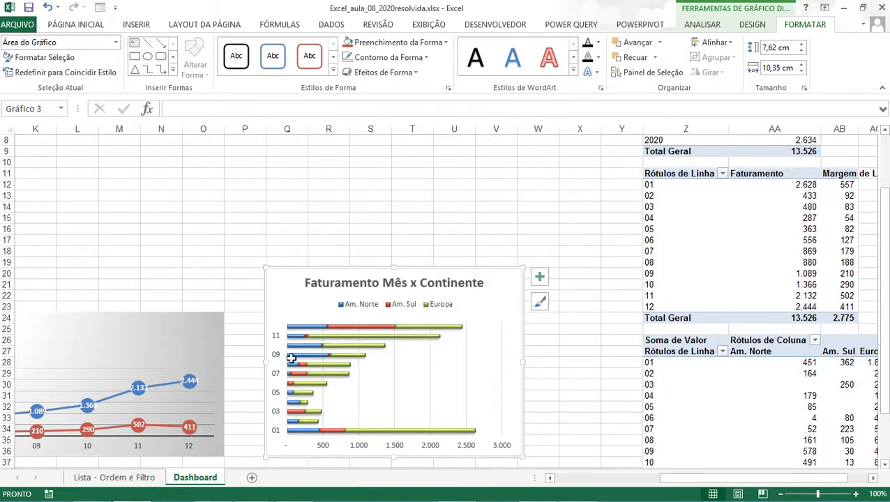
# Stretch the Faturamento Mês x Continente chart upward to about 14,37 cm tall and narrow it to about 6,75 cm wide.
pyautogui.moveTo(395, 269); pyautogui.dragTo(391, 180)
pyautogui.scroll(2, 391, 180)
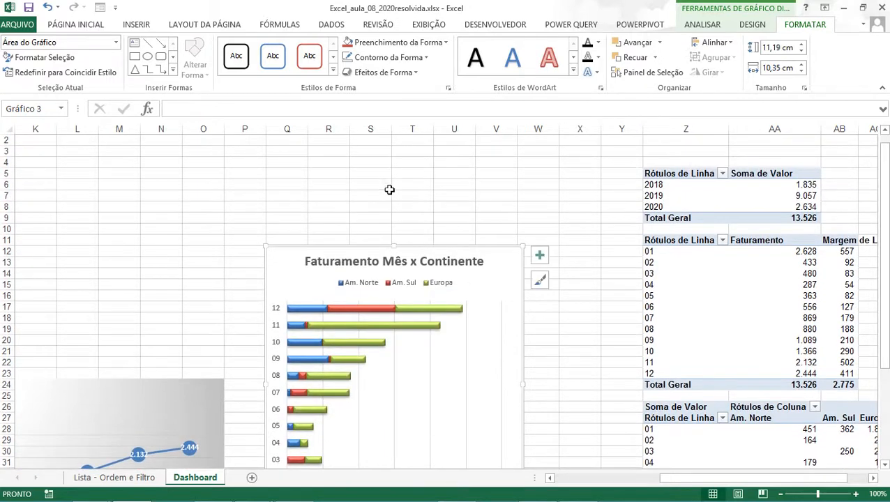
pyautogui.moveTo(394, 246); pyautogui.dragTo(387, 182)
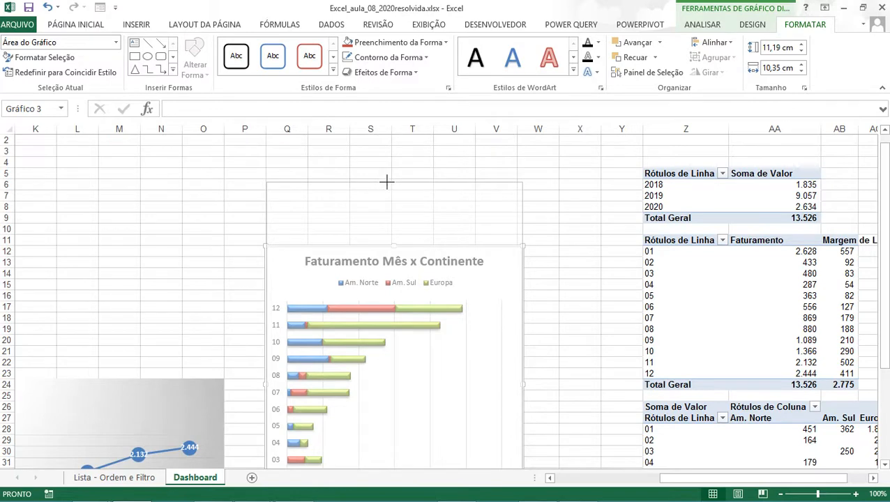
pyautogui.moveTo(386, 183); pyautogui.dragTo(387, 168)
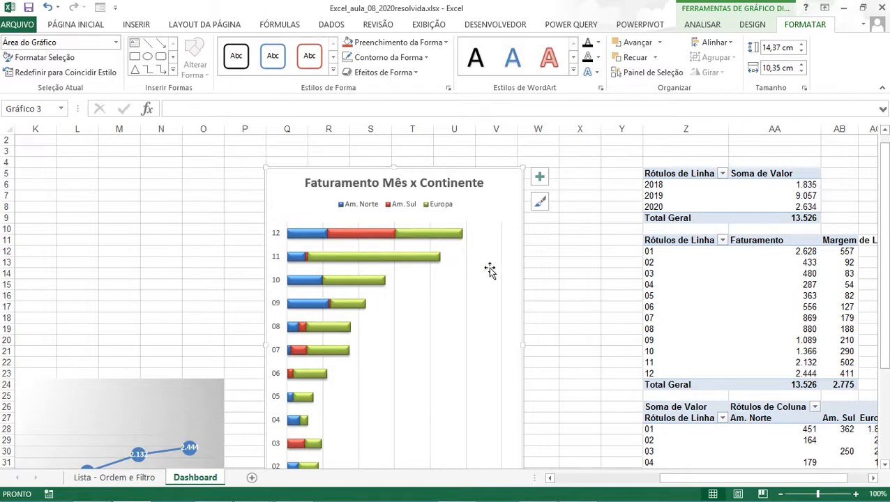
pyautogui.moveTo(521, 344); pyautogui.dragTo(434, 340)
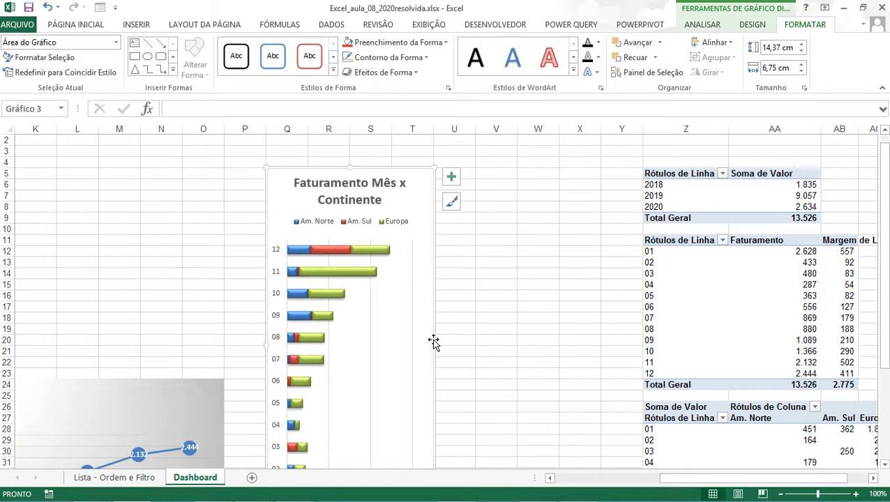
pyautogui.click(539, 368)
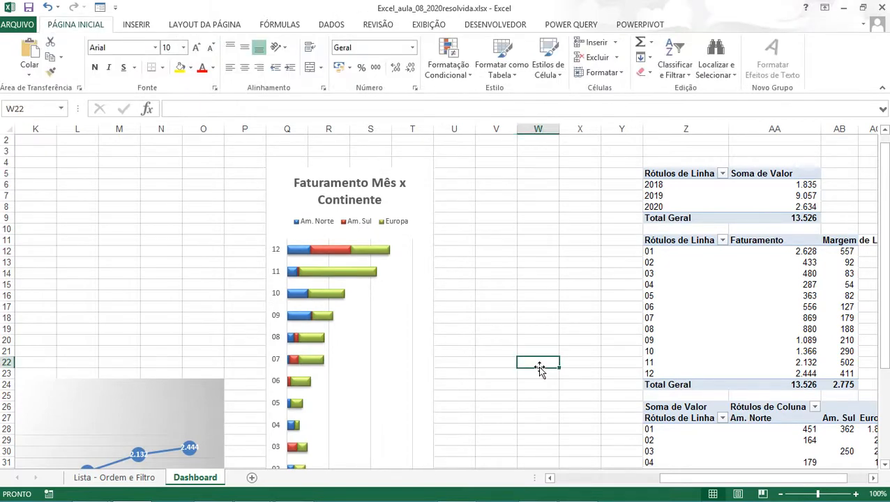
# Review the dashboard layout, comparing the positions of the doughnut, Sazonalidade Mensal and Faturamento Mês x Continente charts.
pyautogui.click(398, 360)
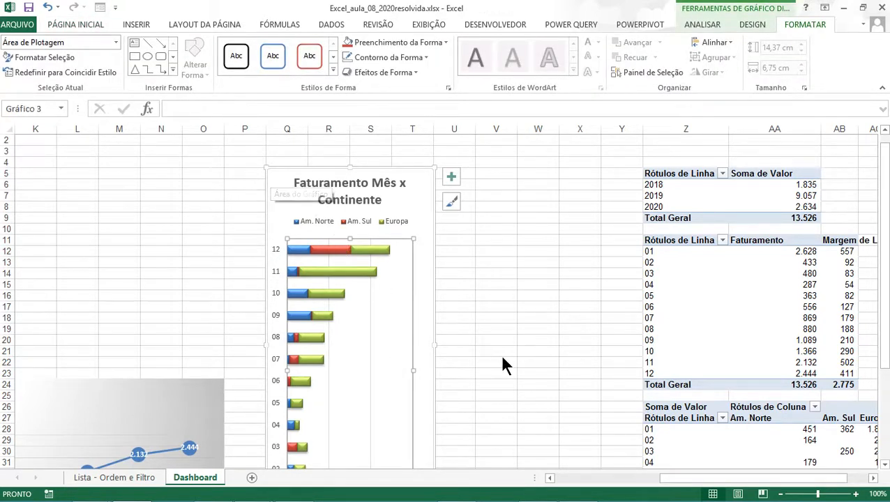
pyautogui.scroll(-2, 501, 354)
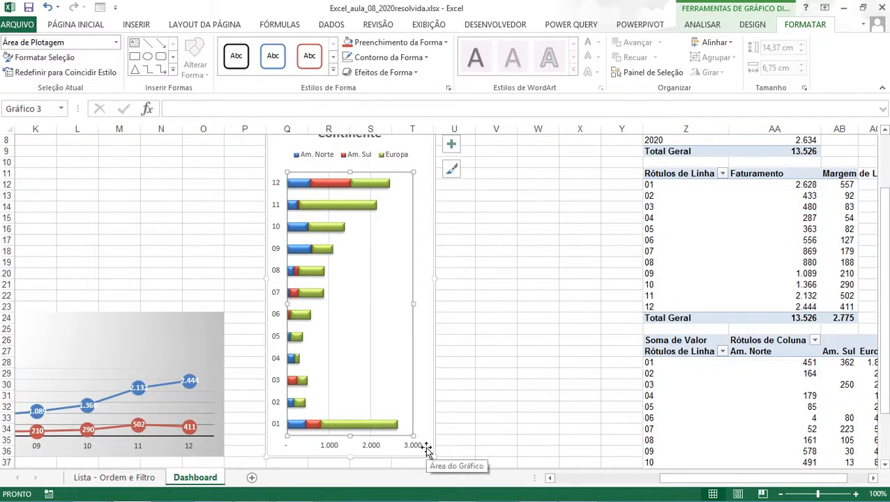
pyautogui.scroll(2, 536, 414)
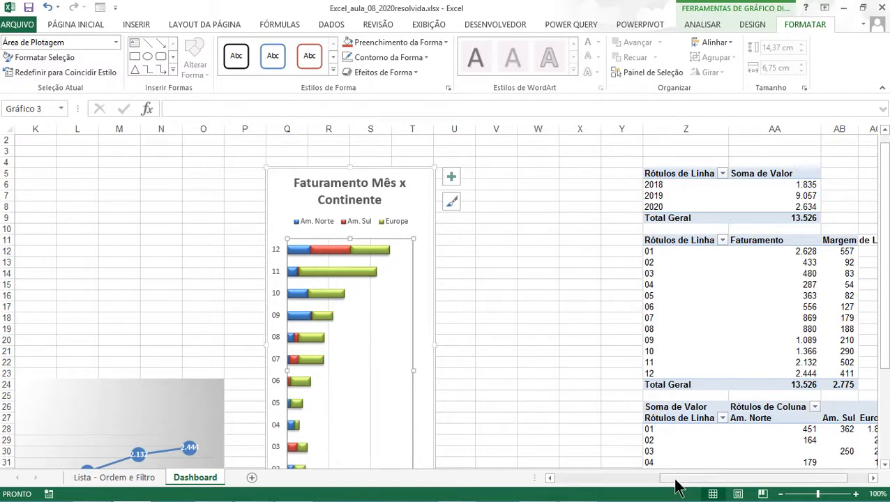
pyautogui.moveTo(675, 484); pyautogui.dragTo(565, 489)
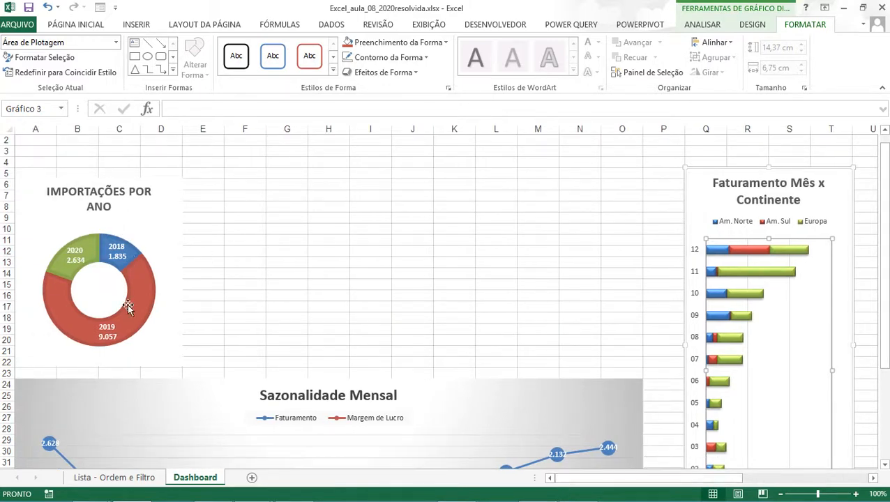
pyautogui.scroll(-2, 403, 427)
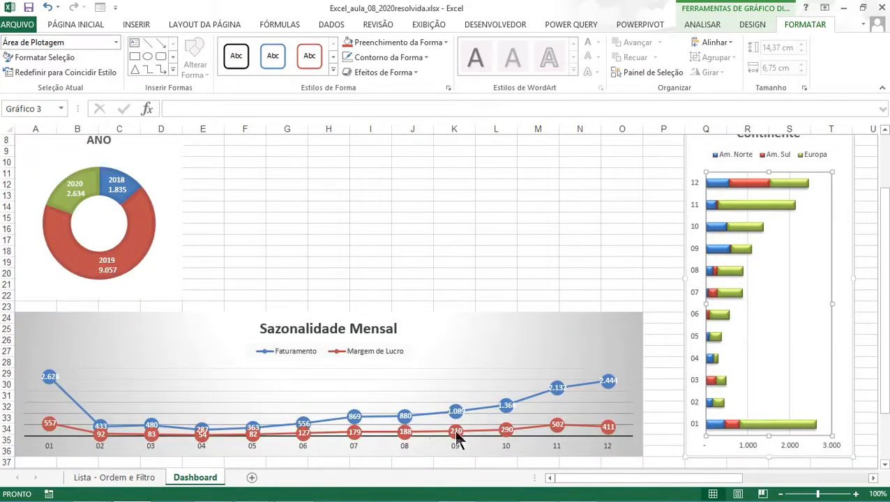
pyautogui.scroll(2, 513, 430)
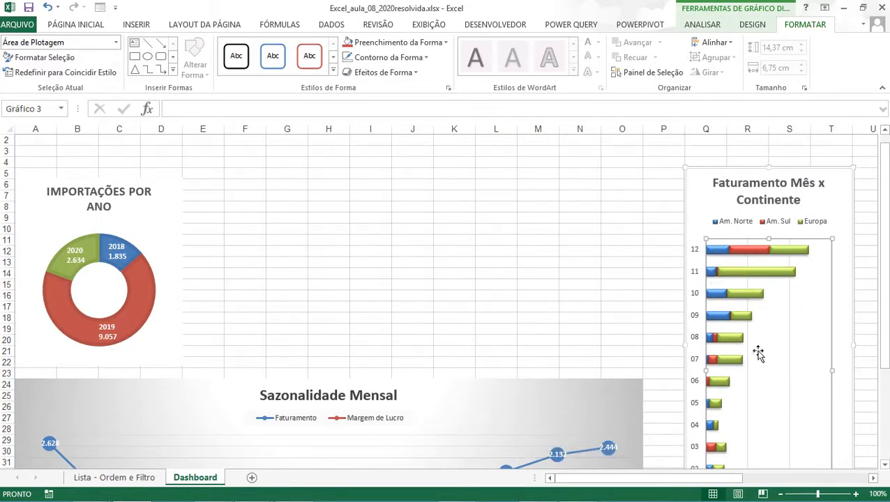
pyautogui.scroll(-2, 796, 406)
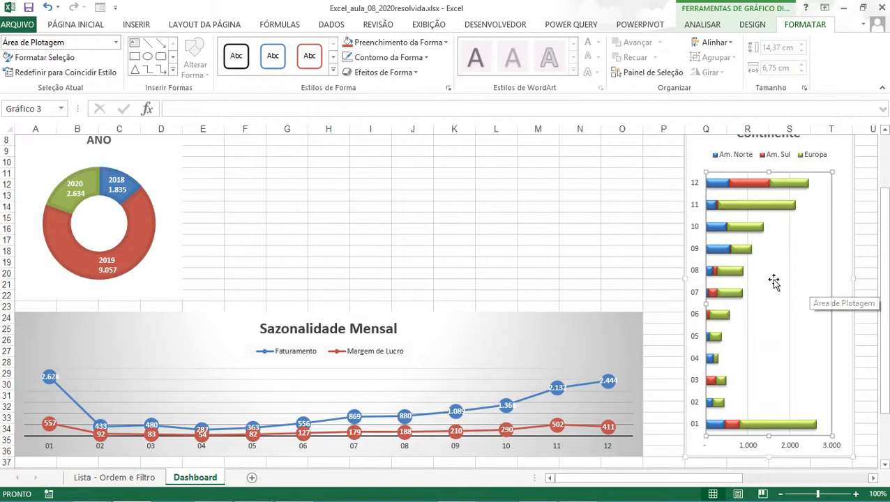
pyautogui.moveTo(625, 478); pyautogui.dragTo(679, 482)
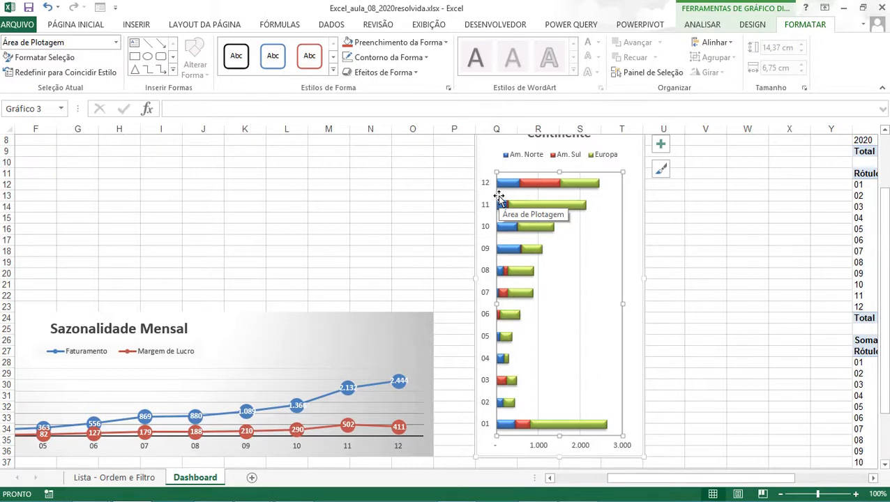
# Open the formatting options for the continent chart's vertical month axis and examine its axis and alignment settings.
pyautogui.click(486, 277)
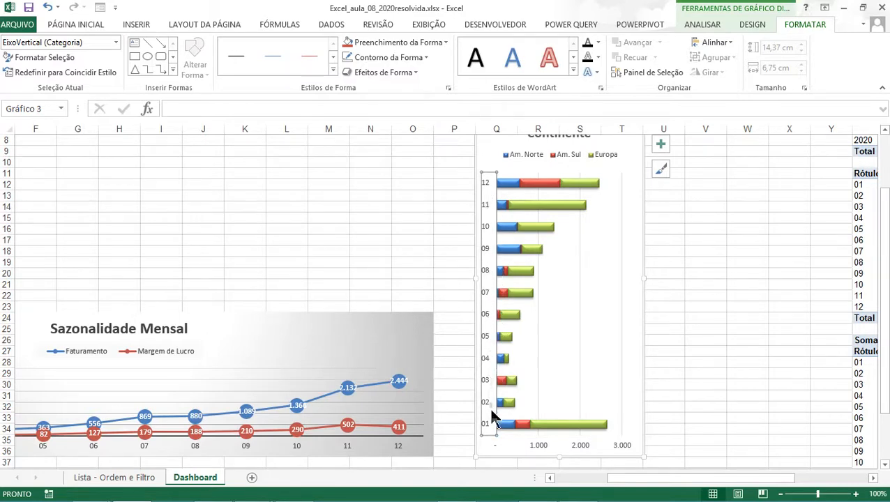
pyautogui.rightClick(491, 271)
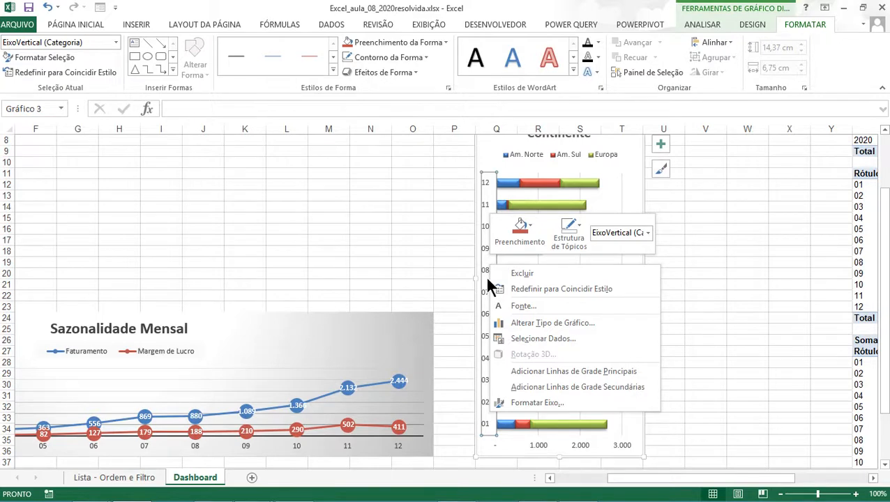
pyautogui.press('Escape')
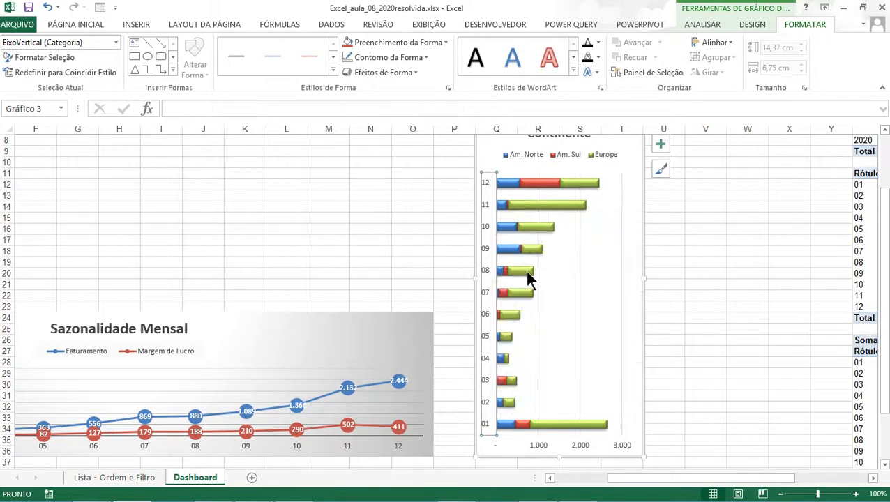
pyautogui.rightClick(490, 214)
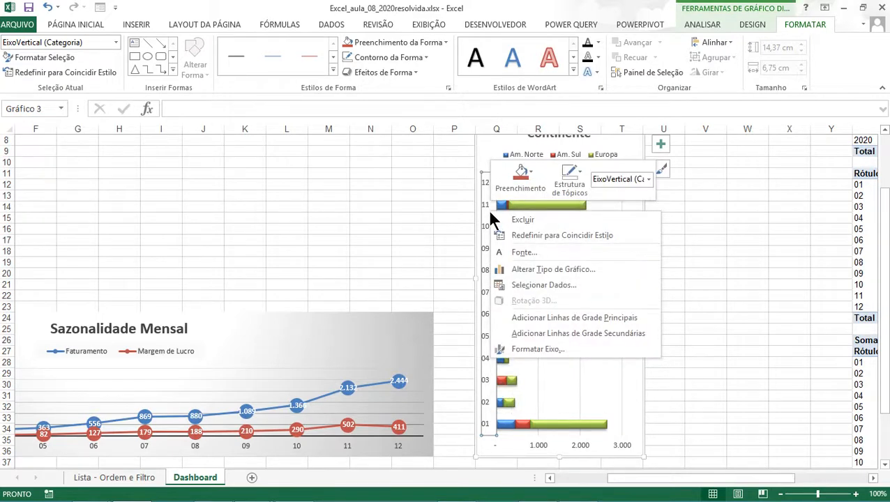
pyautogui.click(524, 348)
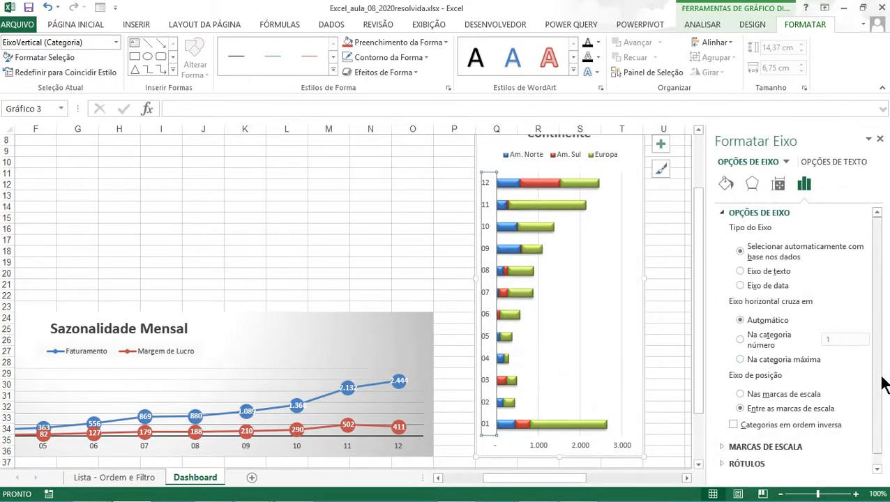
pyautogui.moveTo(881, 384); pyautogui.dragTo(881, 407)
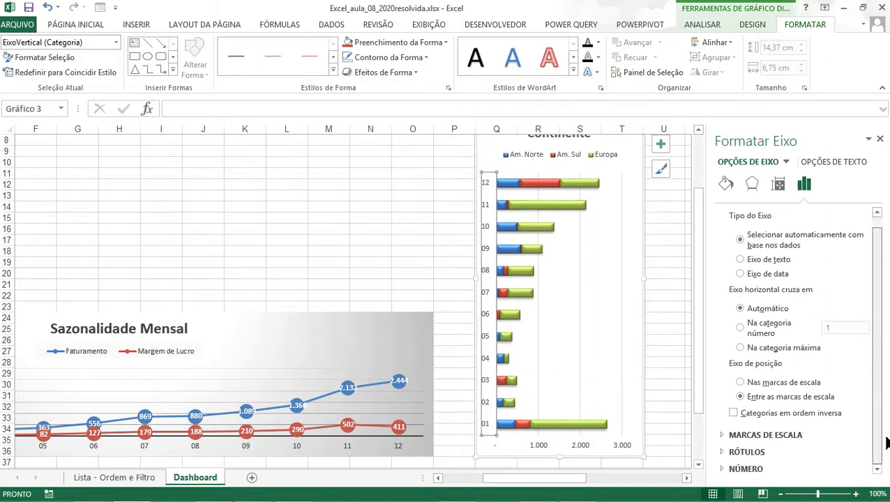
pyautogui.click(490, 269)
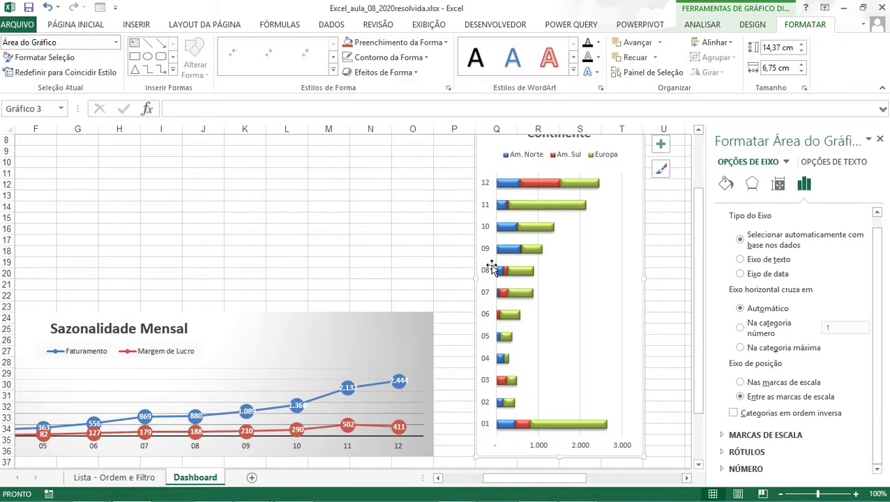
pyautogui.click(486, 269)
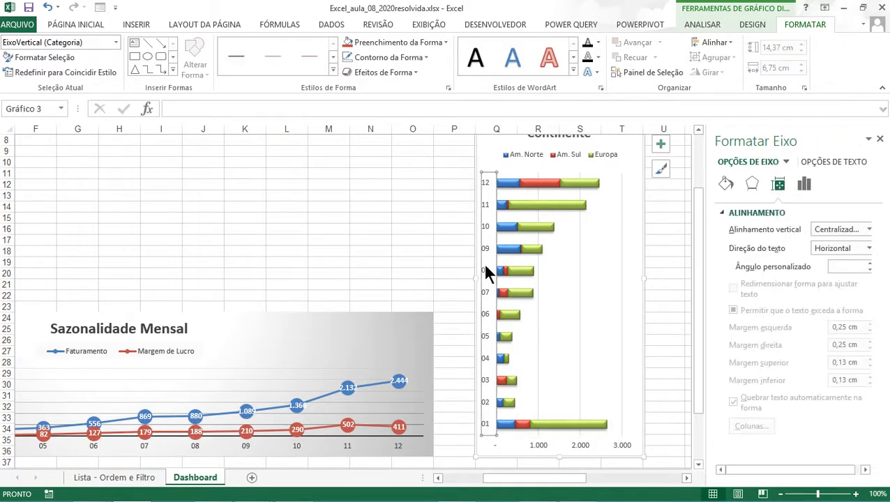
pyautogui.click(89, 25)
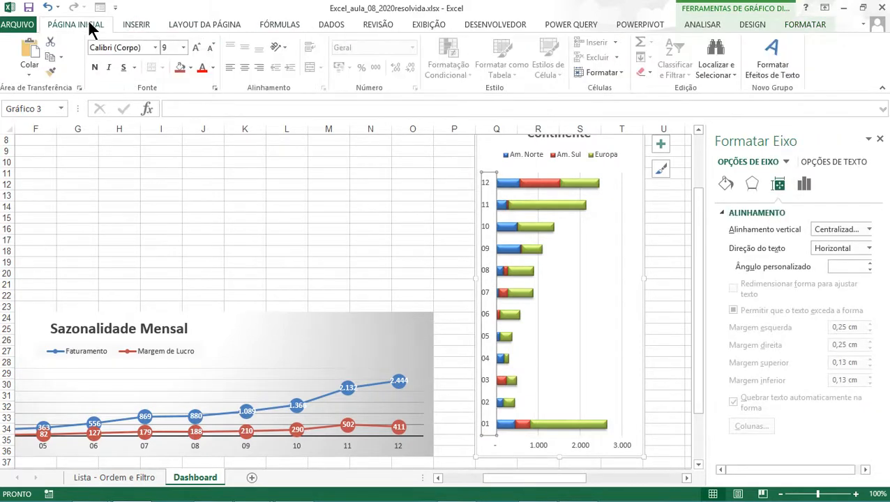
pyautogui.rightClick(491, 262)
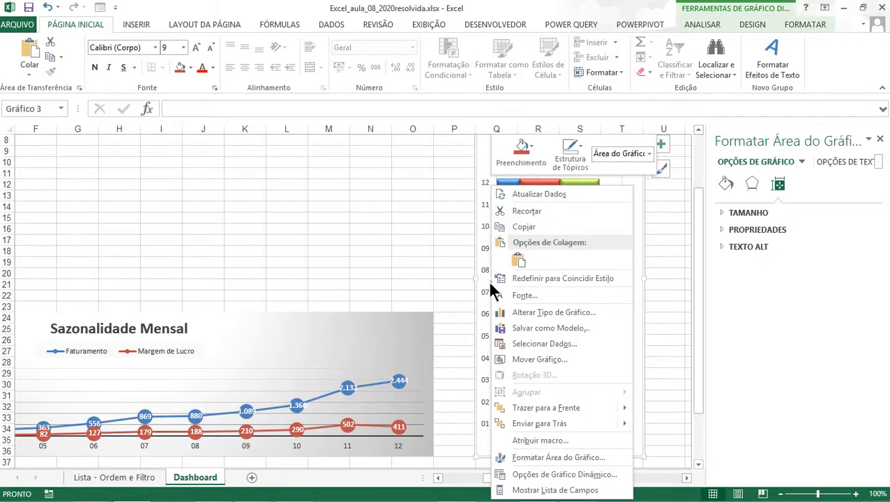
pyautogui.press('Escape')
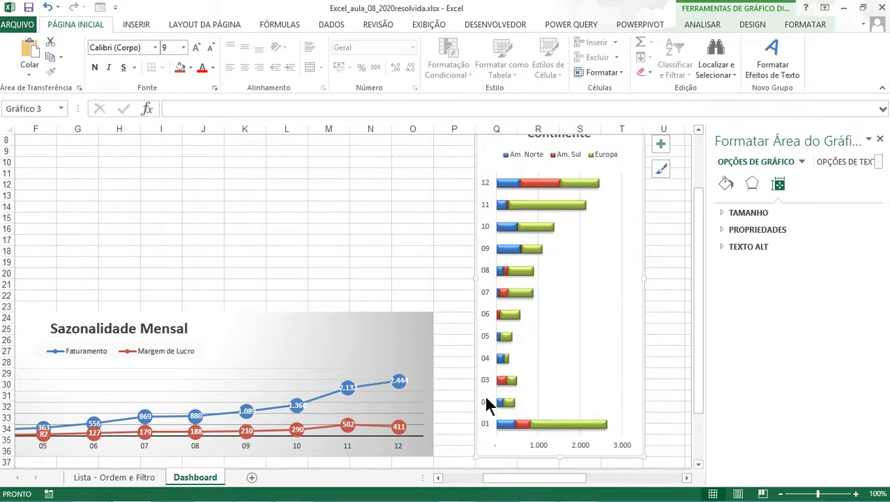
# Examine the month axis options, the chart element list and the axis commands for a way to reverse the month order.
pyautogui.click(483, 404)
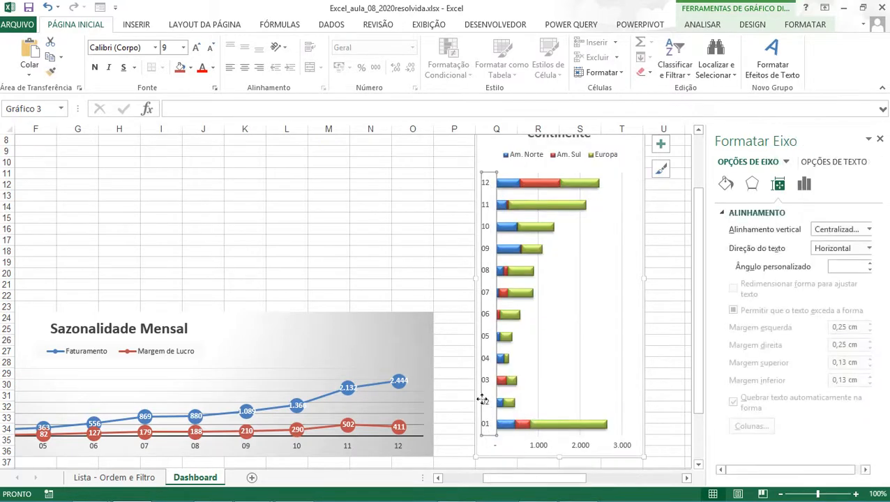
pyautogui.click(804, 185)
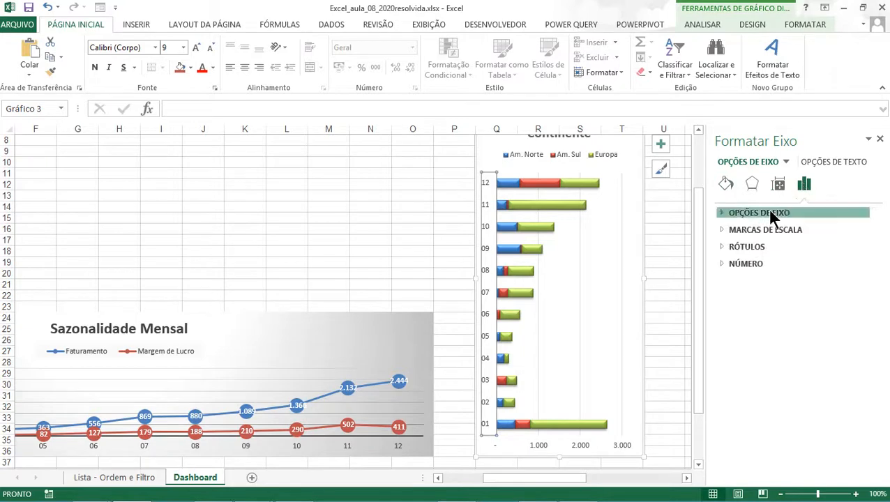
pyautogui.click(769, 212)
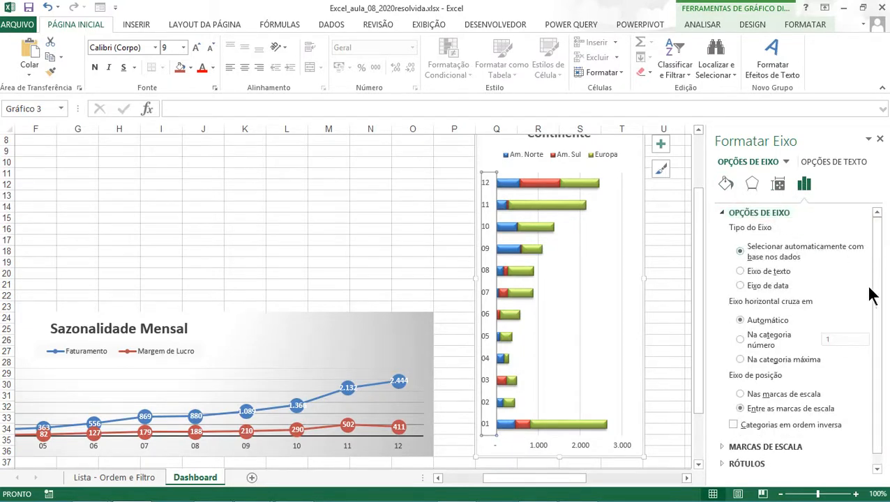
pyautogui.scroll(-1, 878, 304)
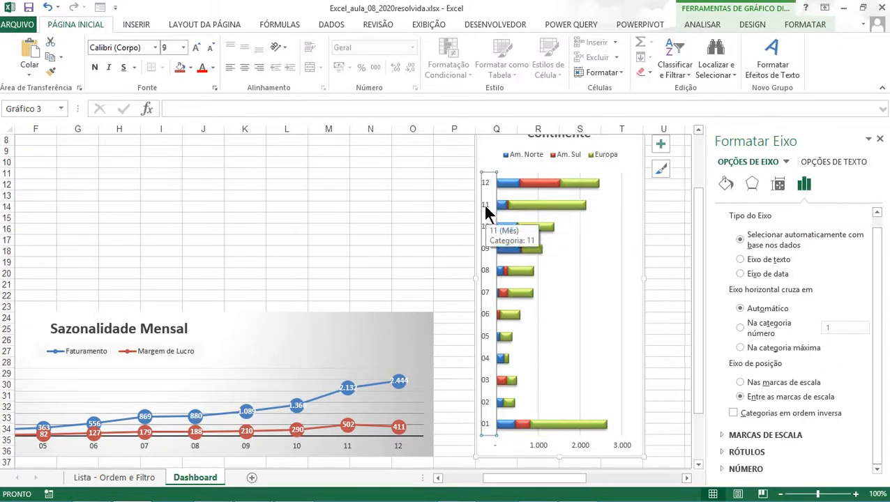
pyautogui.click(661, 144)
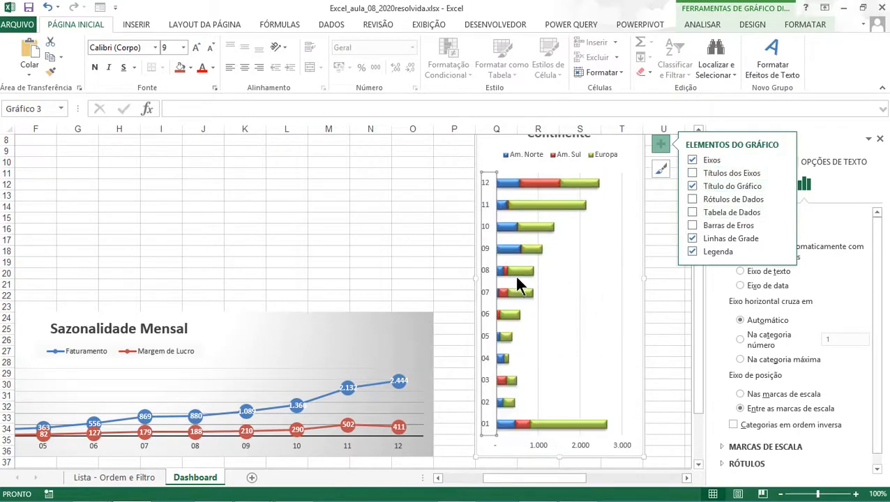
pyautogui.rightClick(493, 298)
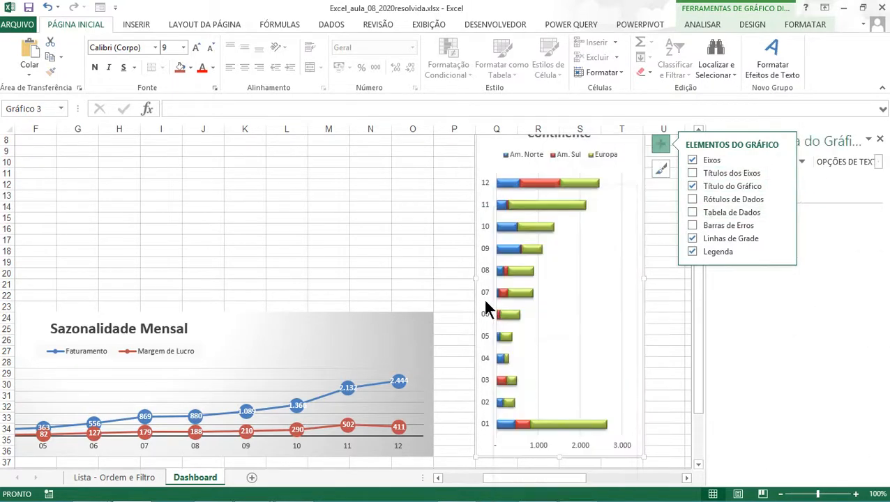
pyautogui.rightClick(483, 298)
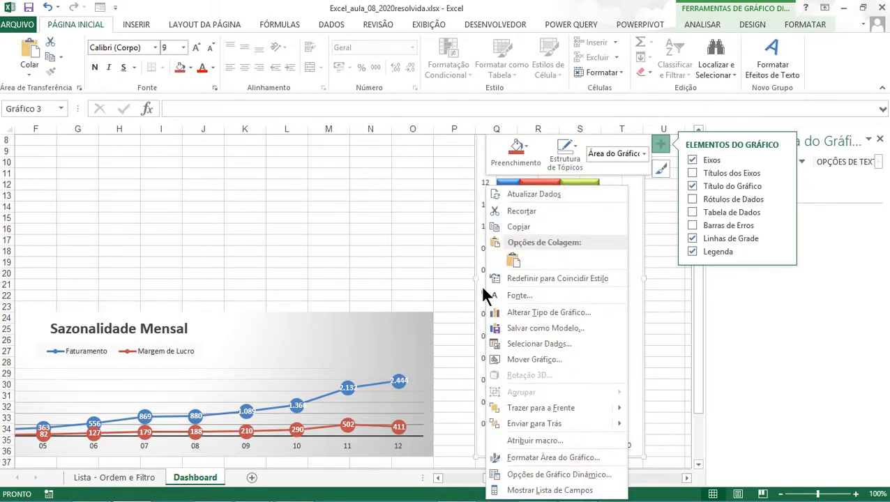
pyautogui.click(487, 301)
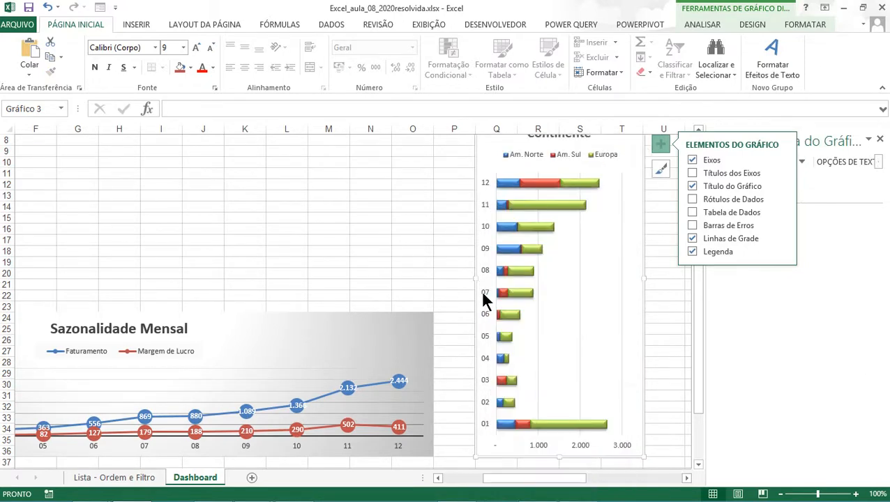
pyautogui.rightClick(486, 301)
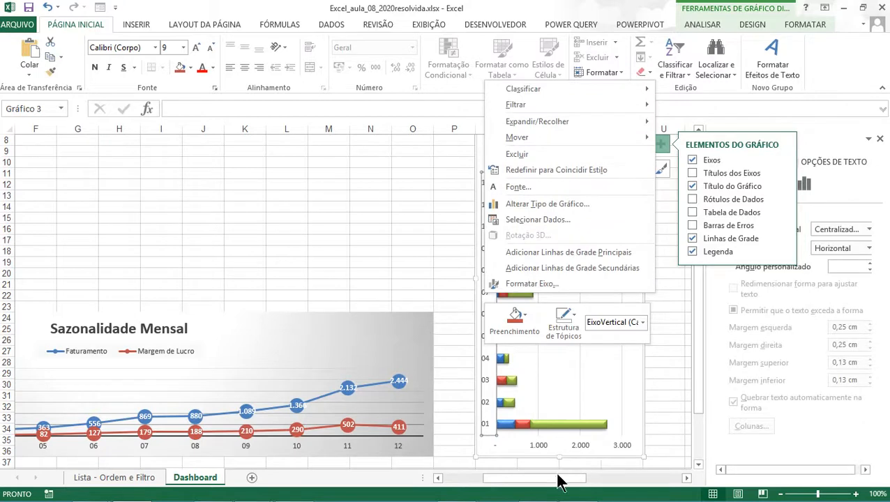
# Sort the months in the month-by-continent pivot table (rows 28 to 39) from largest to smallest.
pyautogui.moveTo(558, 479); pyautogui.dragTo(657, 479)
pyautogui.scroll(-4, 572, 406)
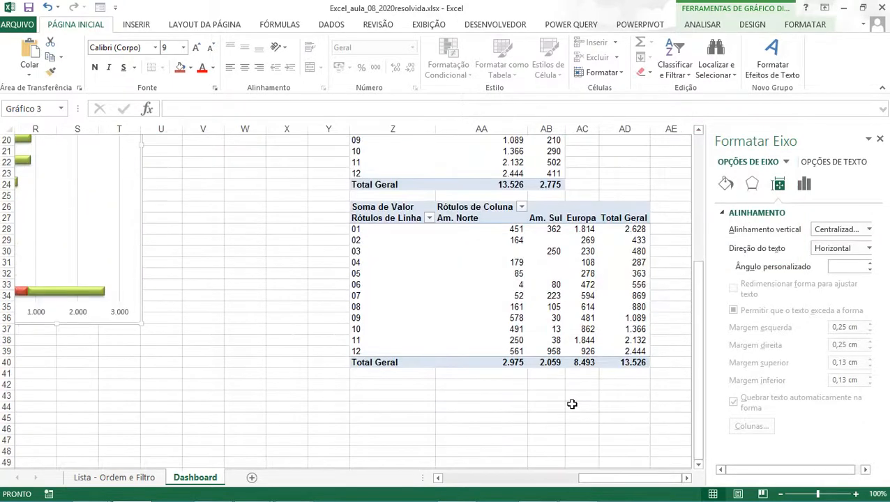
pyautogui.click(356, 229)
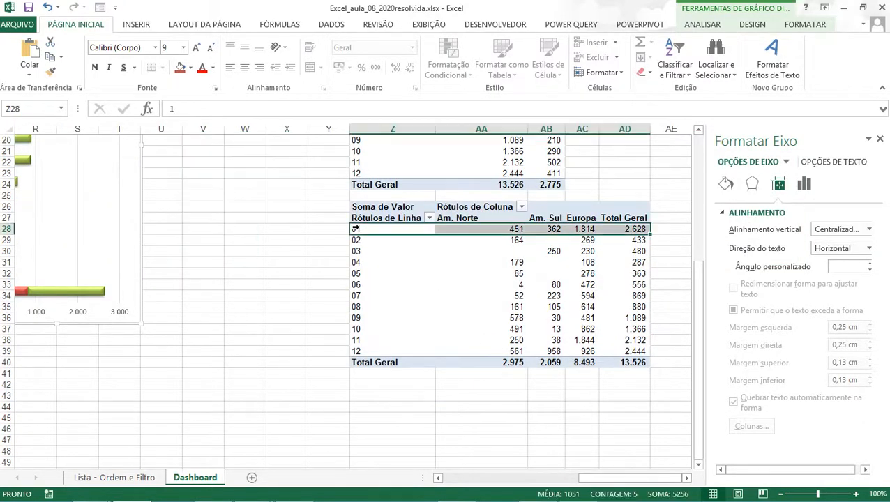
pyautogui.moveTo(356, 229); pyautogui.dragTo(363, 306)
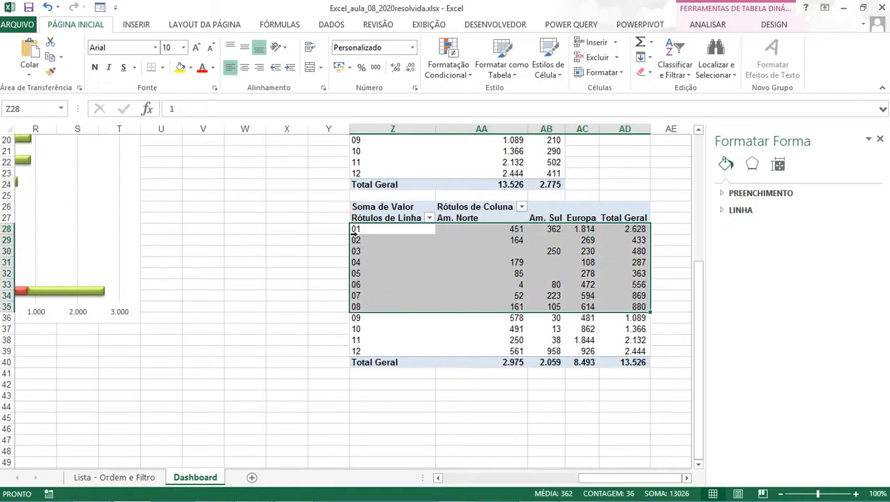
pyautogui.moveTo(356, 228); pyautogui.dragTo(372, 349)
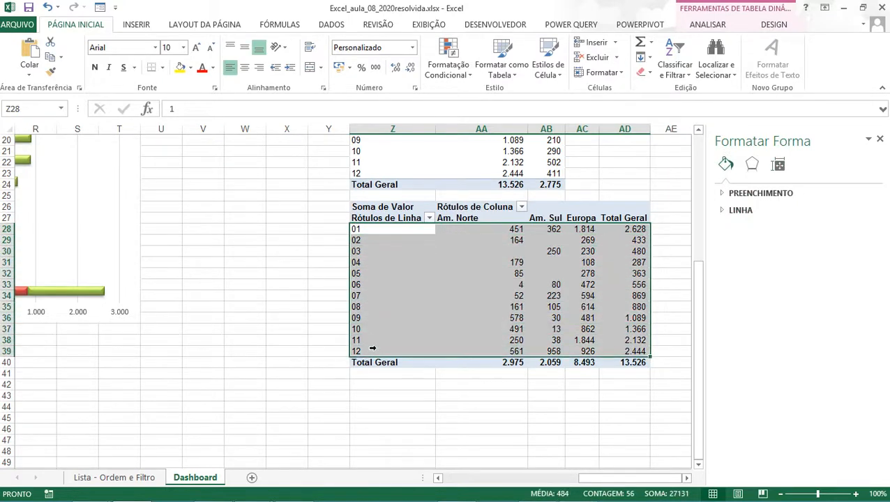
pyautogui.click(673, 49)
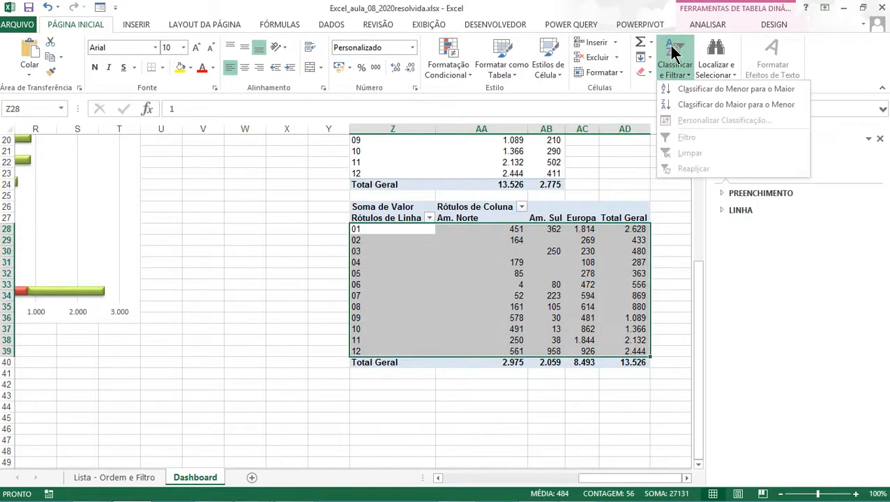
pyautogui.click(691, 105)
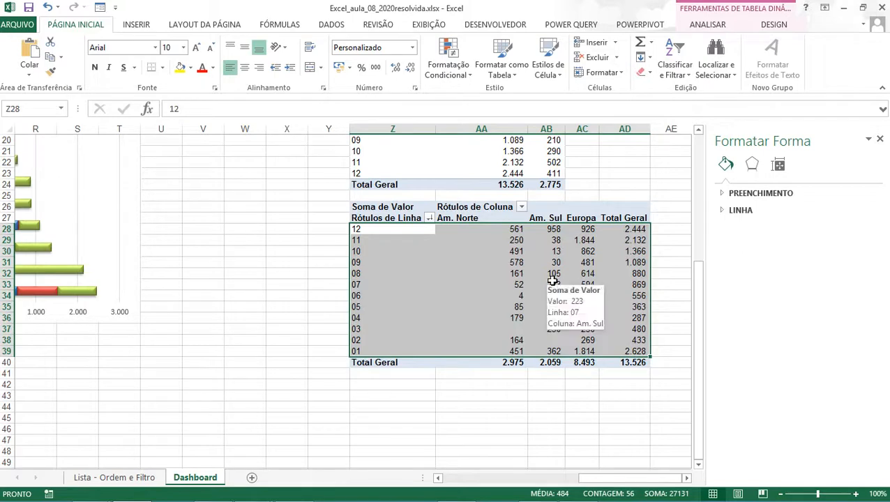
pyautogui.click(667, 58)
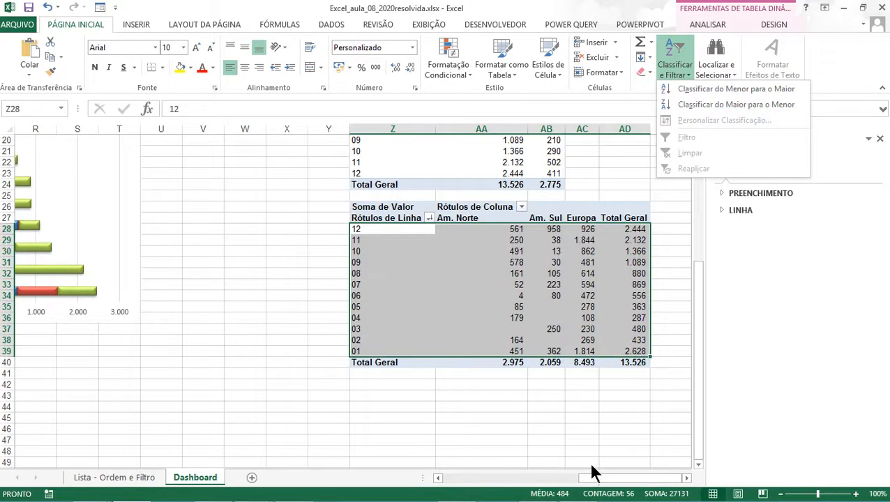
# Compare the month order in the Faturamento Mês x Continente chart with its pivot table and review the other dashboard charts.
pyautogui.moveTo(598, 479); pyautogui.dragTo(530, 481)
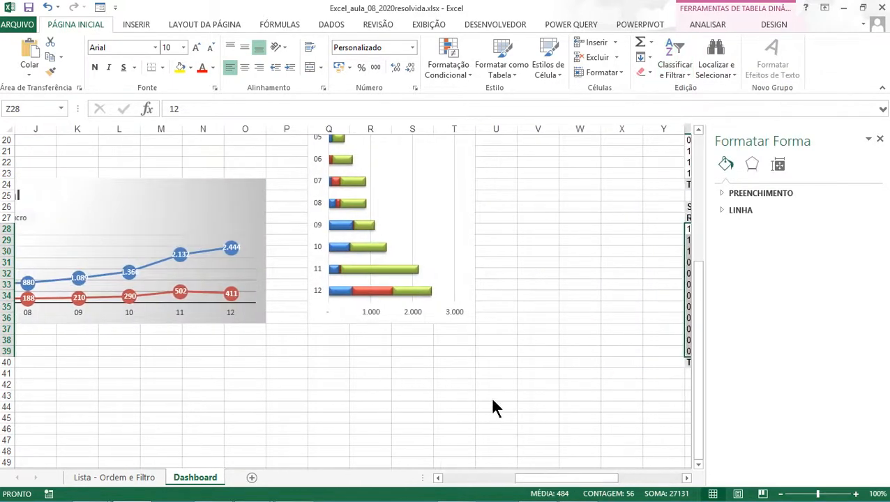
pyautogui.scroll(5, 488, 398)
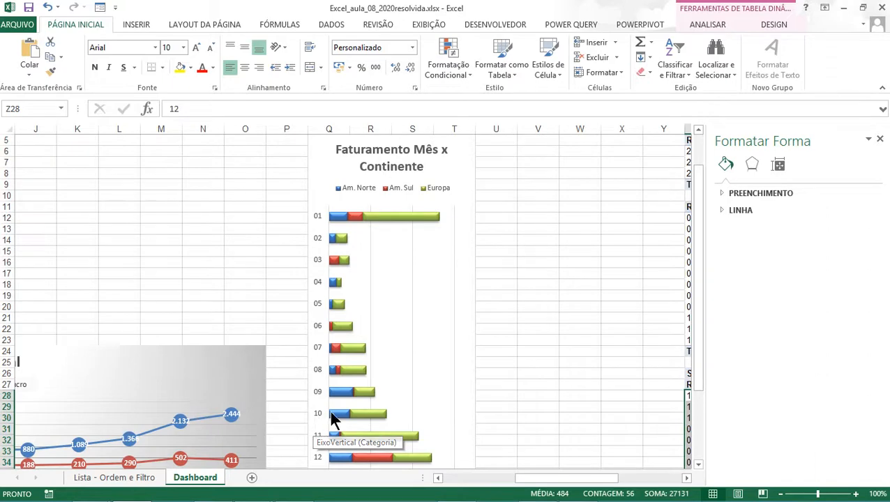
pyautogui.moveTo(558, 483); pyautogui.dragTo(582, 441)
pyautogui.scroll(-2, 583, 442)
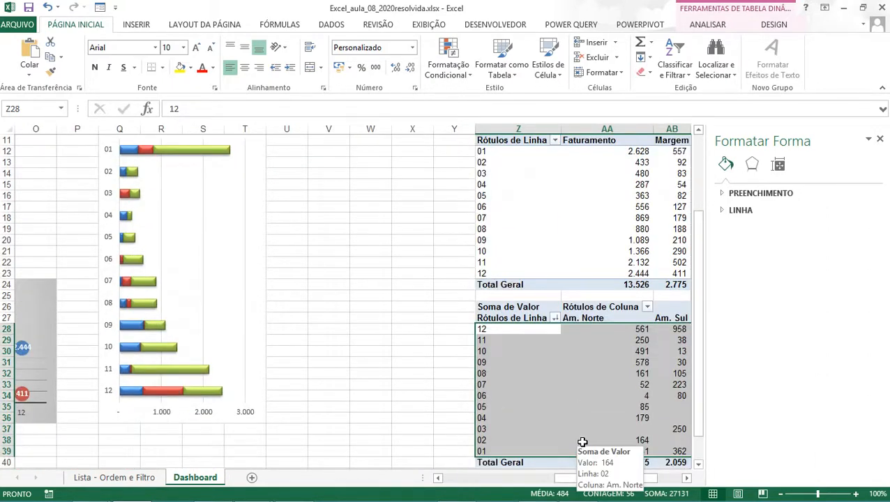
pyautogui.scroll(3, 583, 442)
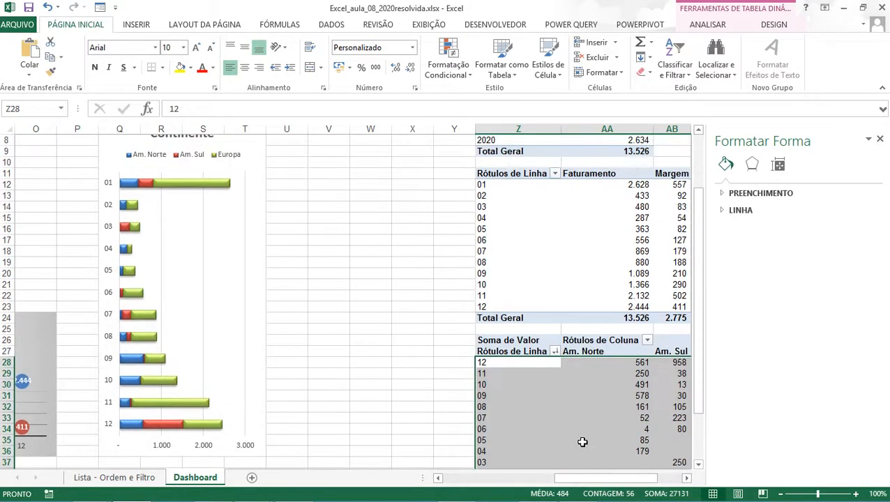
pyautogui.moveTo(570, 476)
pyautogui.mouseDown()
pyautogui.moveTo(566, 487)
pyautogui.moveTo(461, 483)
pyautogui.moveTo(614, 455)
pyautogui.moveTo(526, 478)
pyautogui.moveTo(567, 478)
pyautogui.mouseUp()
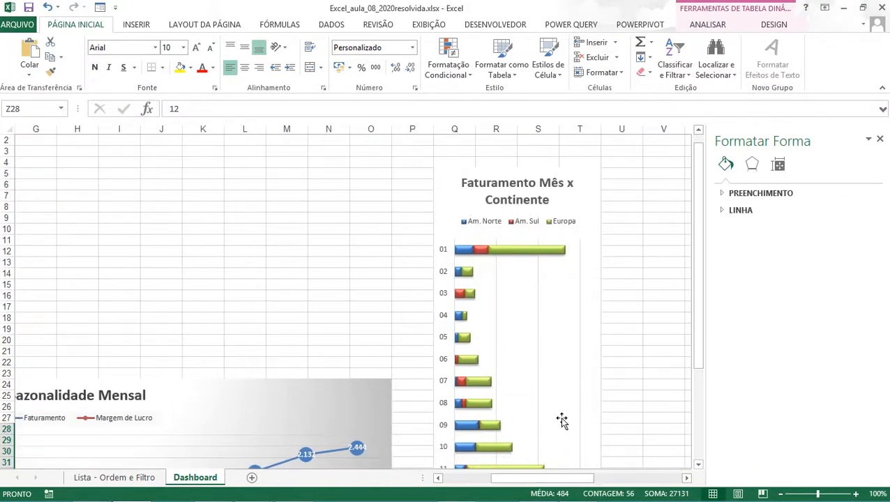
pyautogui.scroll(-2, 563, 421)
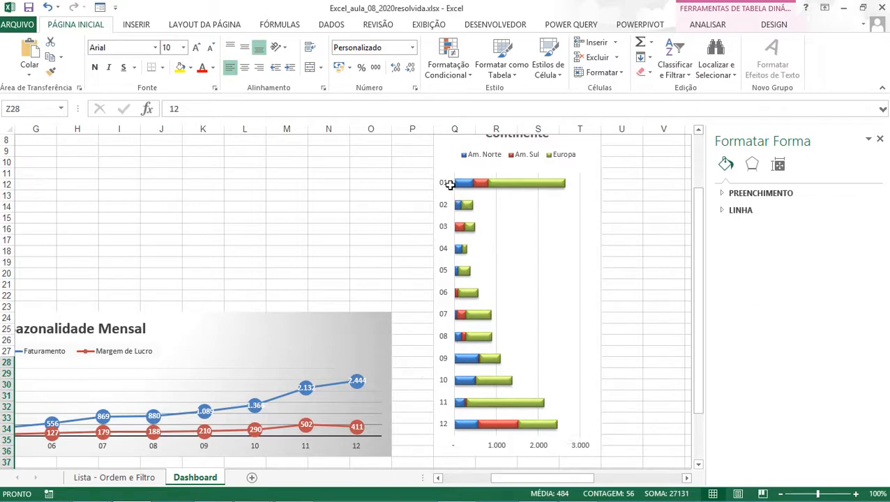
pyautogui.moveTo(516, 480); pyautogui.dragTo(456, 480)
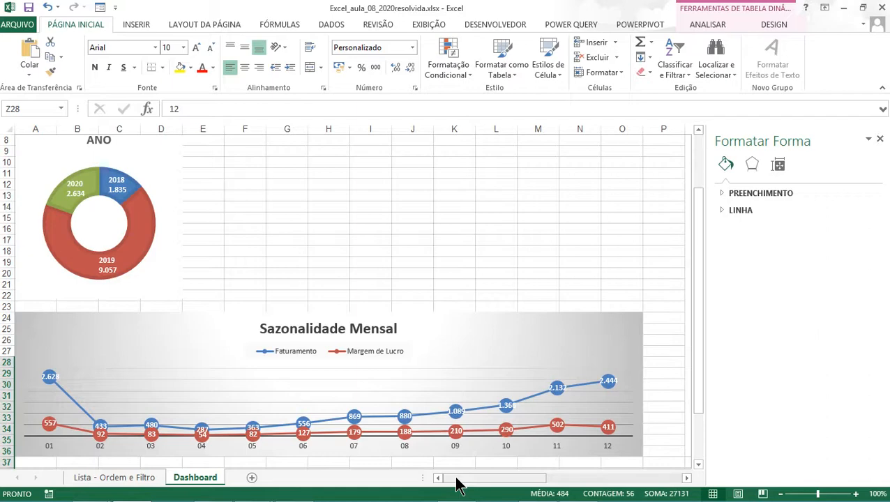
pyautogui.moveTo(456, 478); pyautogui.dragTo(484, 466)
pyautogui.scroll(3, 454, 445)
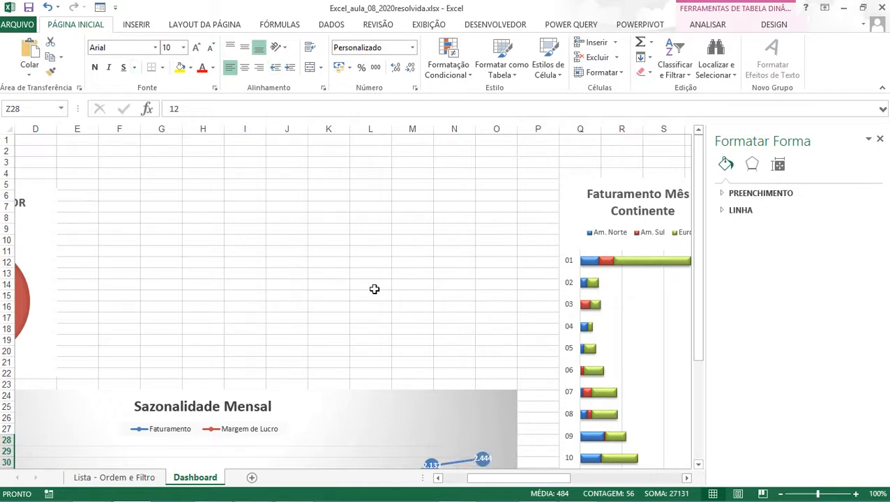
# Start a new pivot chart placed at cell Z42 of the Dashboard sheet, below the month-by-continent pivot table.
pyautogui.moveTo(558, 499)
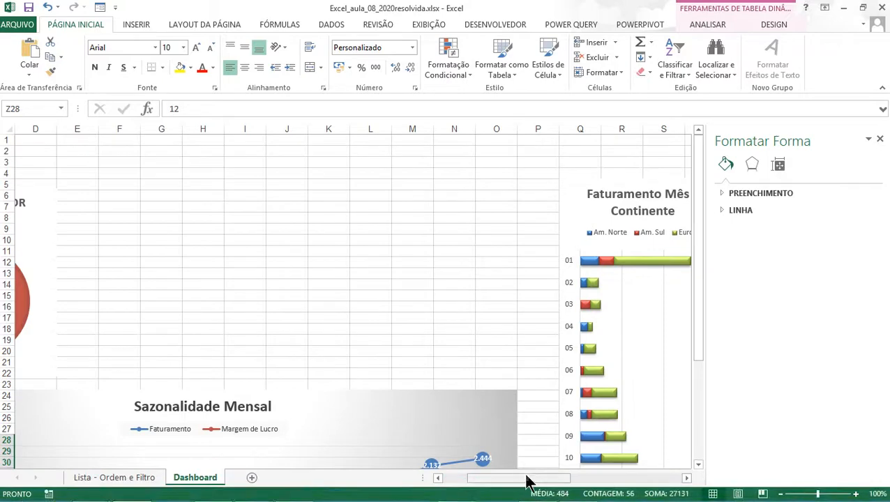
pyautogui.moveTo(527, 480); pyautogui.dragTo(629, 479)
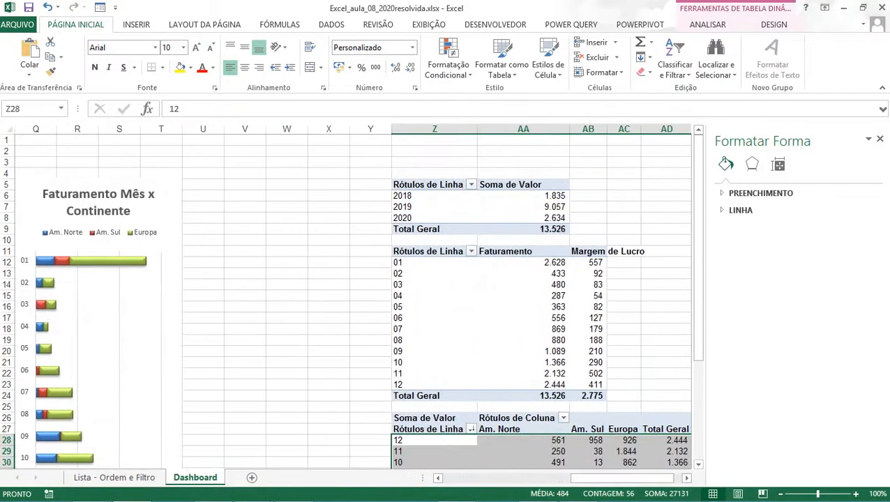
pyautogui.moveTo(696, 272); pyautogui.dragTo(705, 409)
pyautogui.click(414, 454)
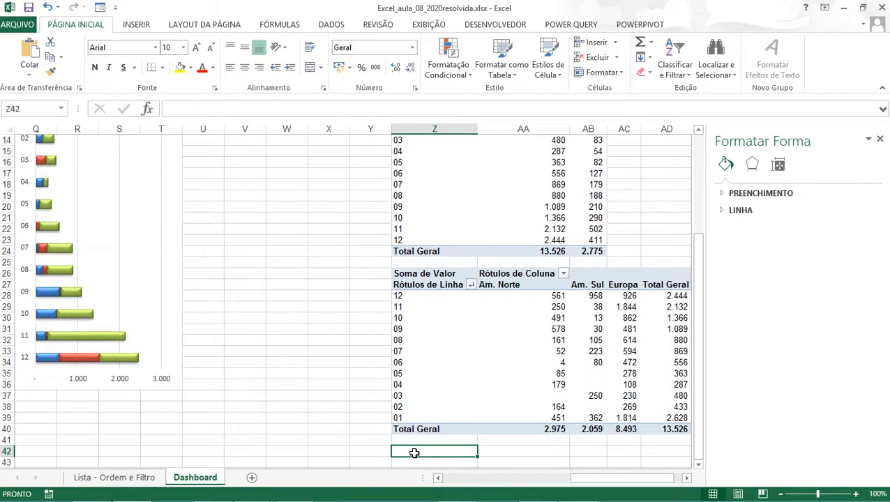
pyautogui.click(136, 25)
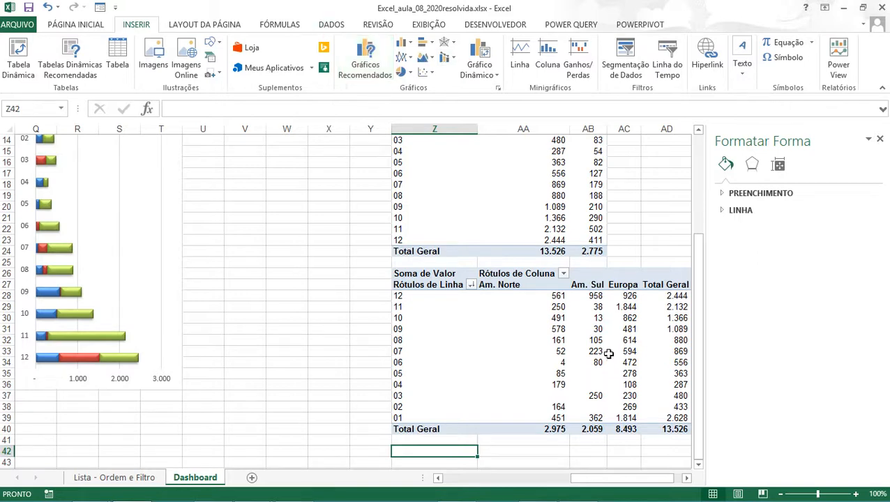
pyautogui.moveTo(577, 479); pyautogui.dragTo(461, 484)
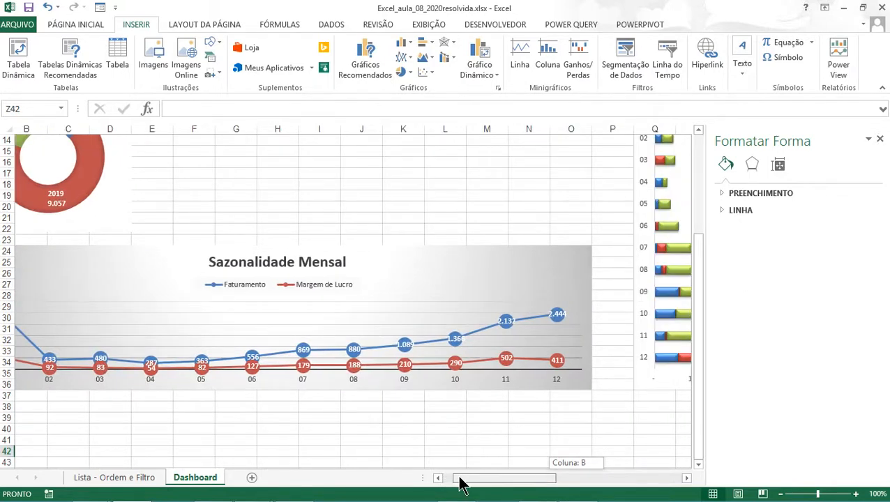
pyautogui.moveTo(460, 484); pyautogui.dragTo(590, 483)
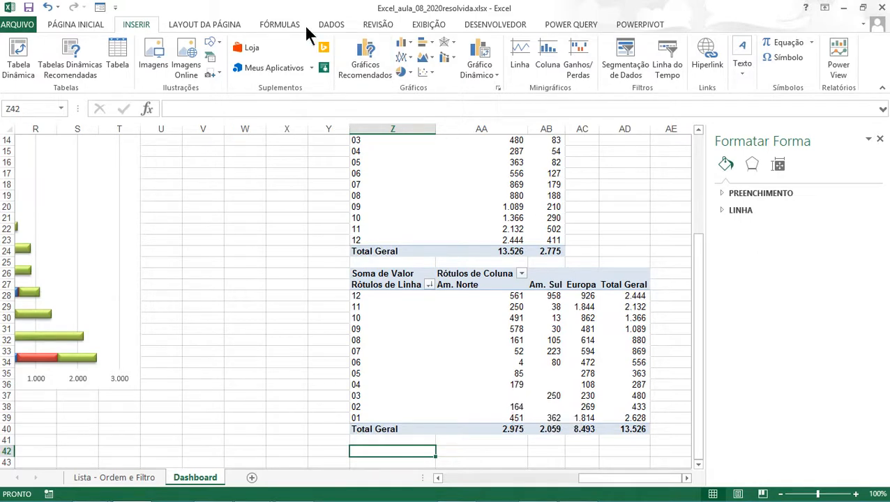
pyautogui.click(478, 74)
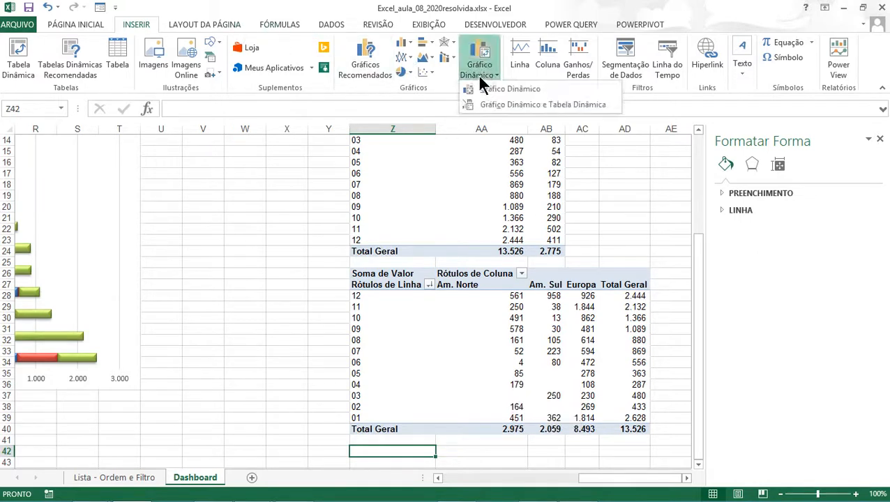
pyautogui.click(487, 91)
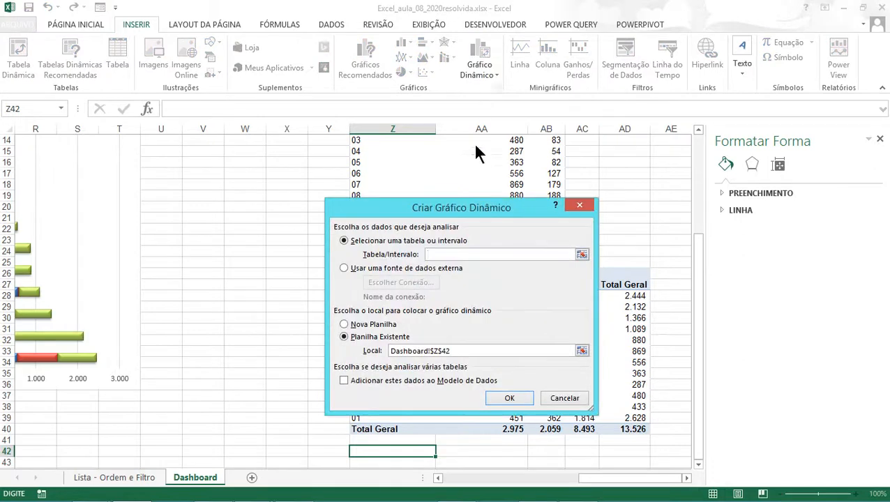
# Set the new pivot chart's source to the named range Dados on the Lista - Ordem e Filtro sheet.
pyautogui.click(116, 478)
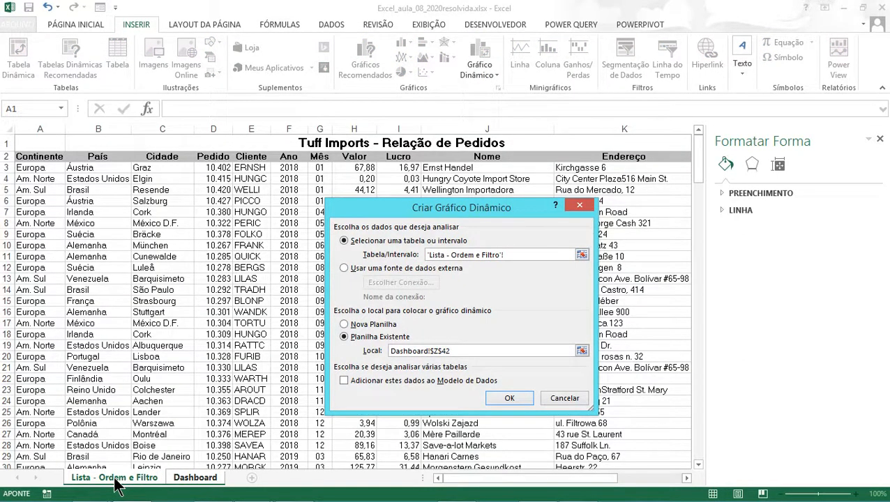
pyautogui.press('F3')
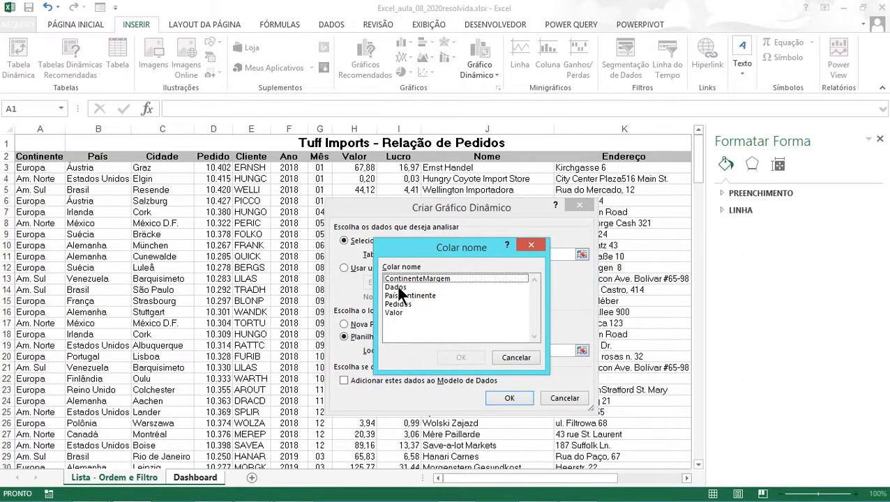
pyautogui.click(398, 286)
pyautogui.click(469, 357)
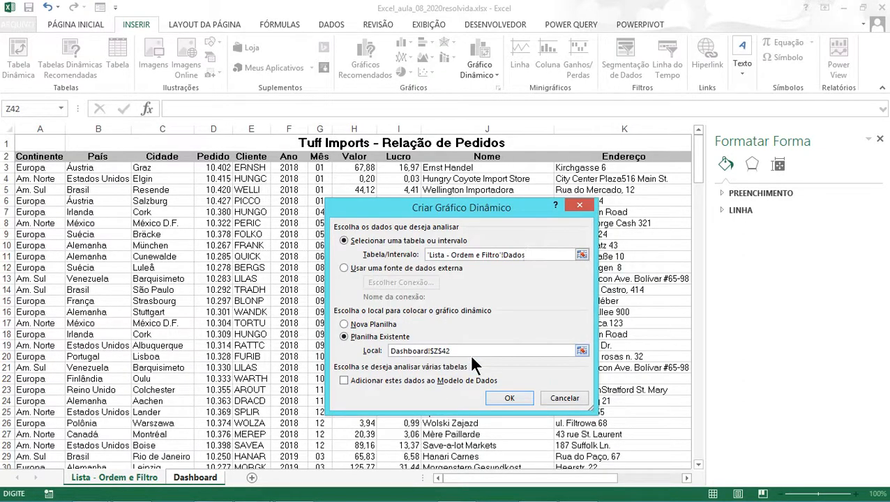
# Create the pivot chart at Dashboard cell Z42 with País on the category axis and the sum of Lucro as values.
pyautogui.click(507, 399)
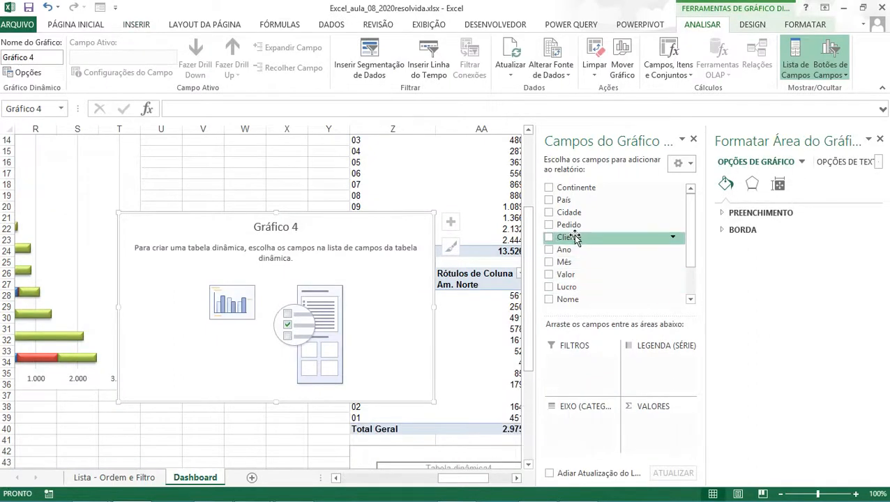
pyautogui.scroll(-2, 599, 238)
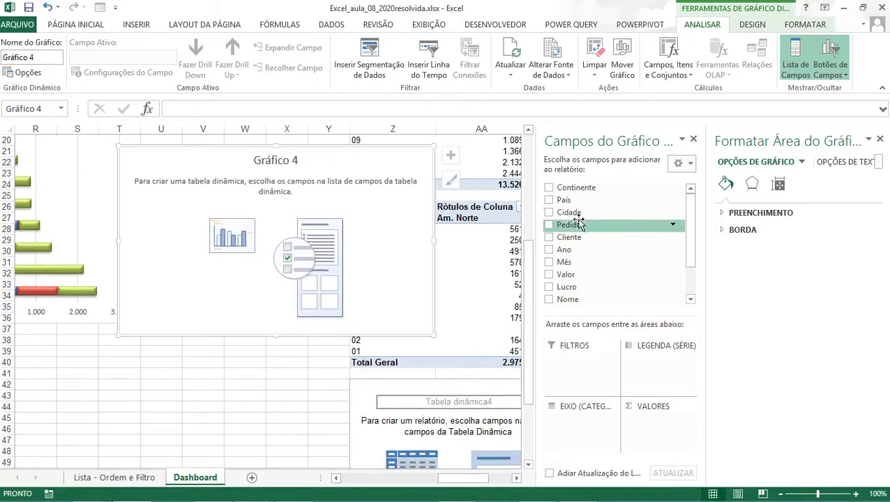
pyautogui.moveTo(563, 201); pyautogui.dragTo(581, 421)
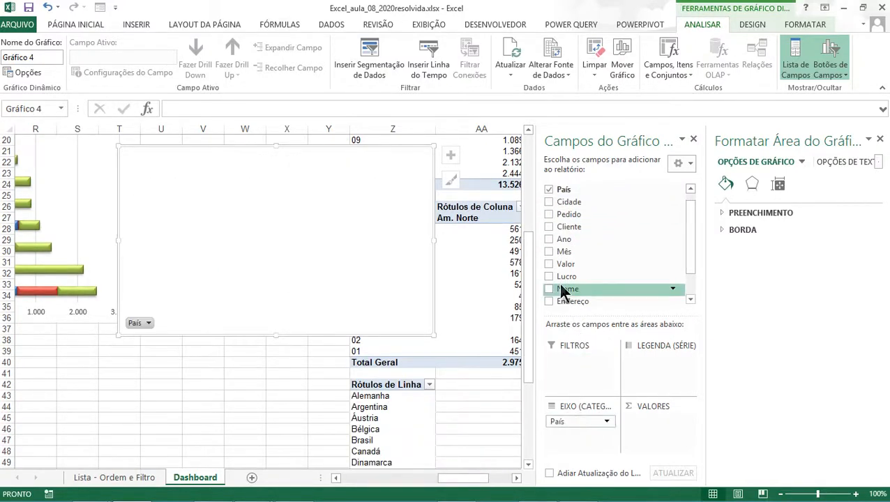
pyautogui.moveTo(562, 278); pyautogui.dragTo(643, 428)
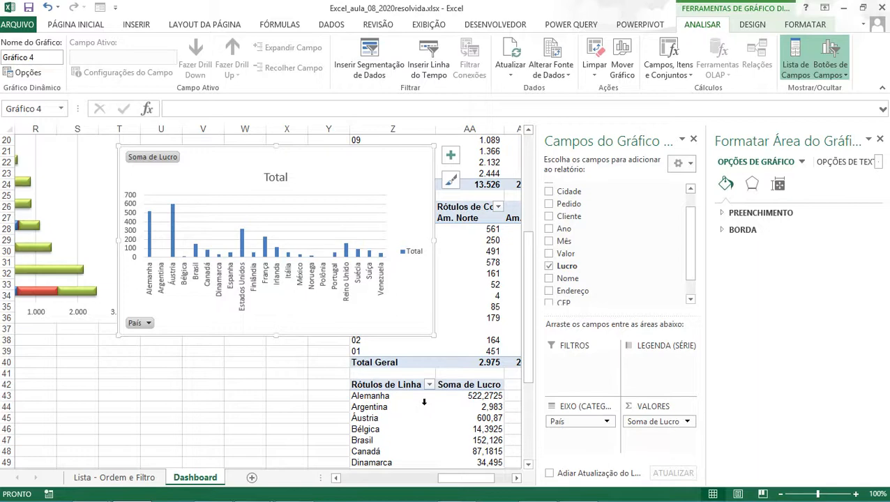
# Format the Soma de Lucro values in AA43:AA64 with a thousands separator and no decimal places.
pyautogui.moveTo(473, 399)
pyautogui.moveTo(478, 396); pyautogui.dragTo(480, 474)
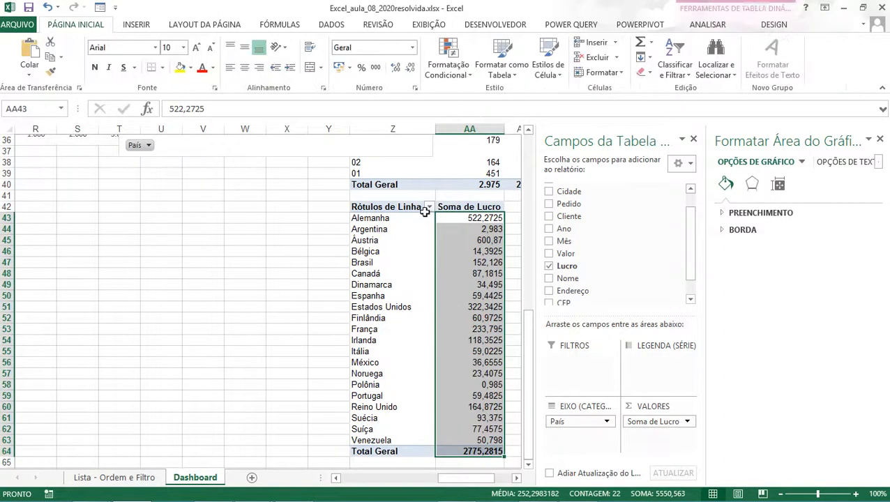
pyautogui.click(376, 68)
pyautogui.click(411, 68)
pyautogui.click(411, 68)
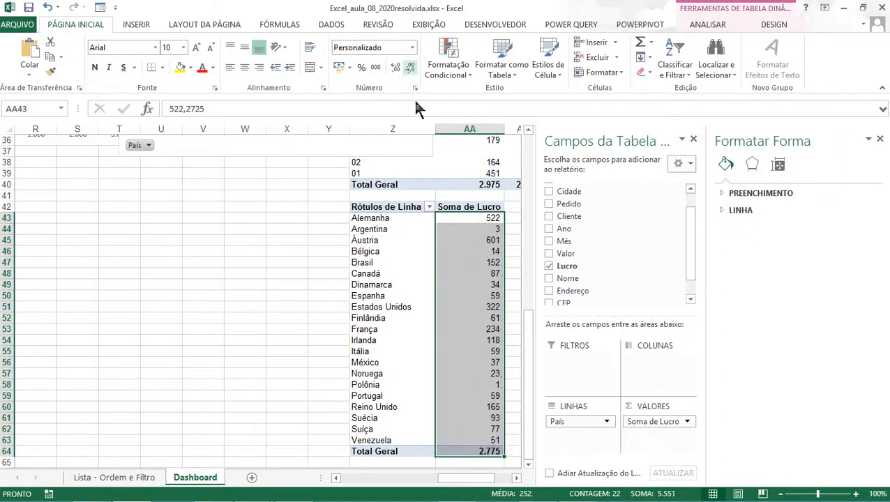
# Hide the field list and the field buttons for the new profit-by-country pivot chart.
pyautogui.scroll(5, 457, 275)
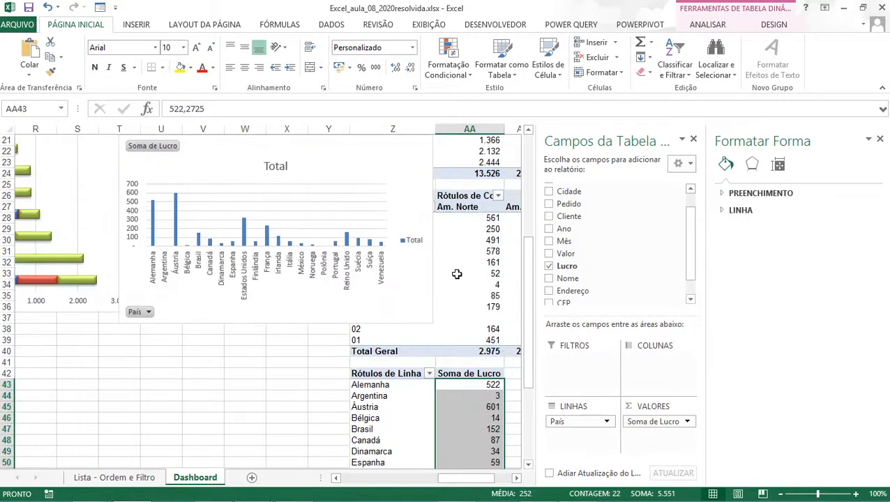
pyautogui.click(348, 256)
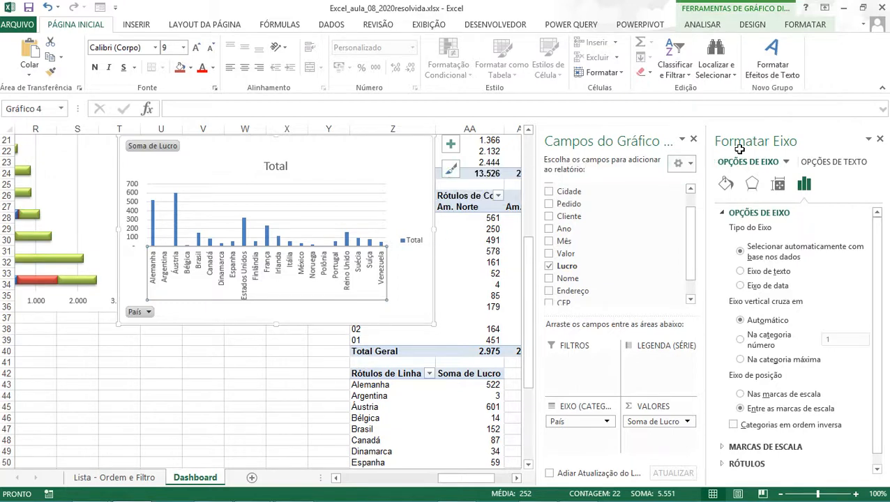
pyautogui.click(802, 25)
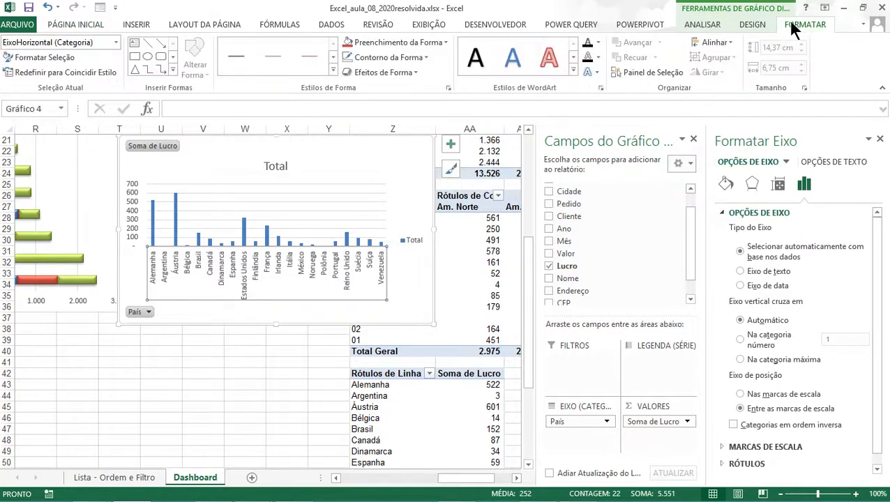
pyautogui.click(753, 25)
pyautogui.click(703, 25)
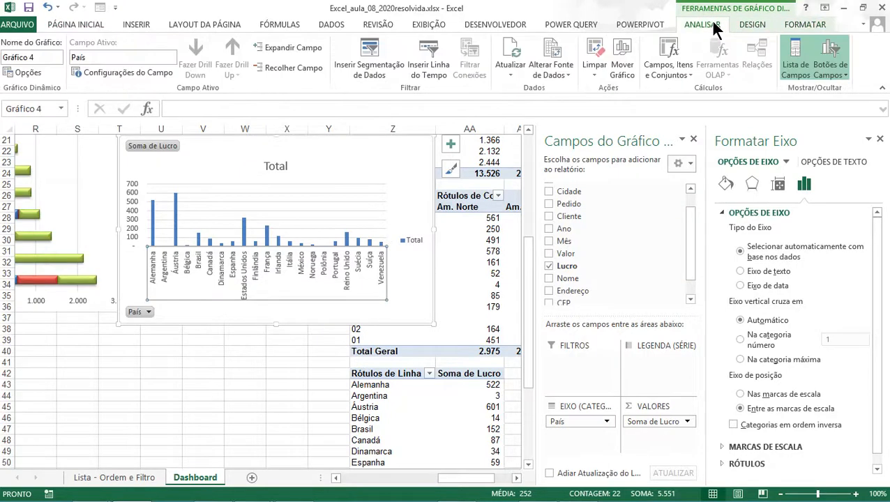
pyautogui.click(801, 61)
pyautogui.click(831, 60)
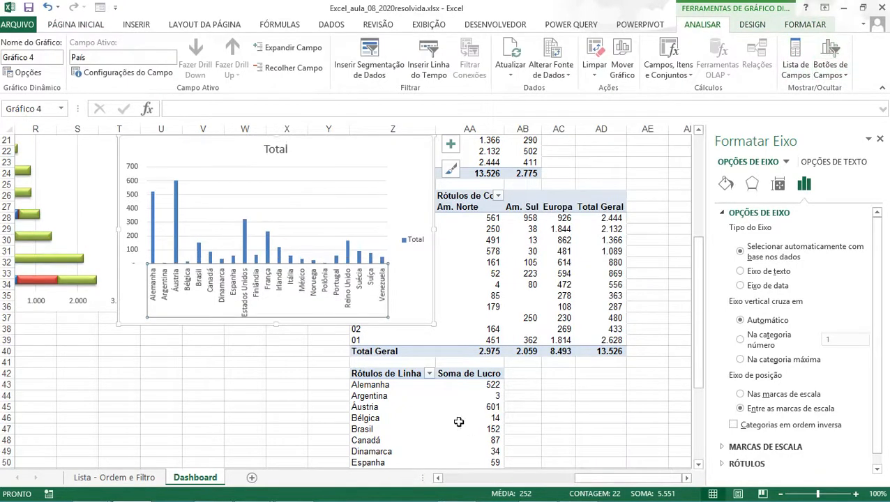
# Move the profit chart next to the line chart, spanning columns P to W, and apply the solid blue style with hatched columns.
pyautogui.moveTo(580, 479); pyautogui.dragTo(529, 479)
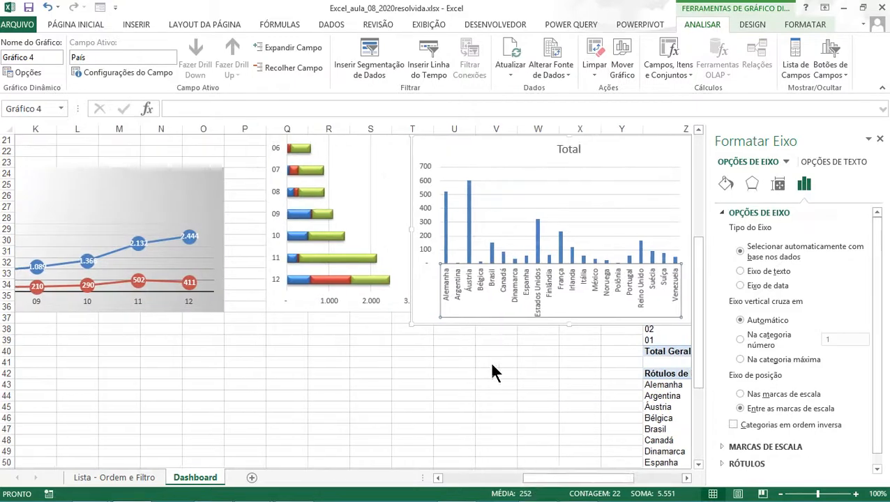
pyautogui.moveTo(481, 323); pyautogui.dragTo(305, 341)
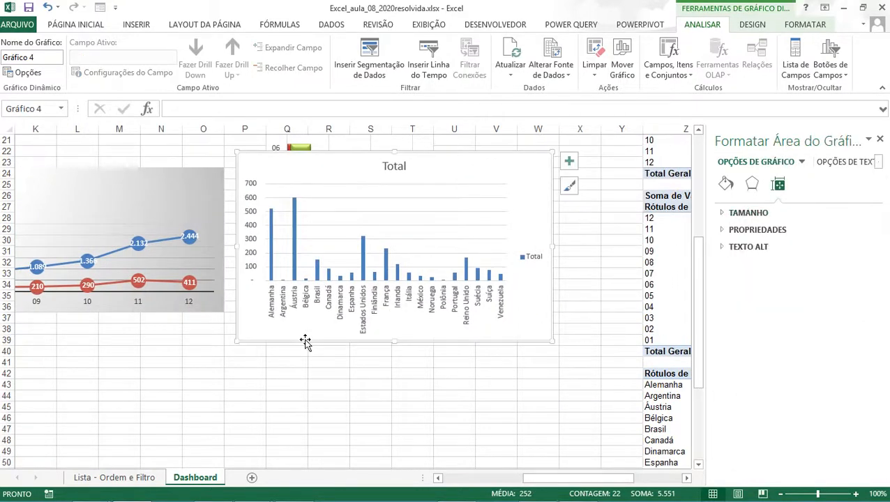
pyautogui.click(569, 186)
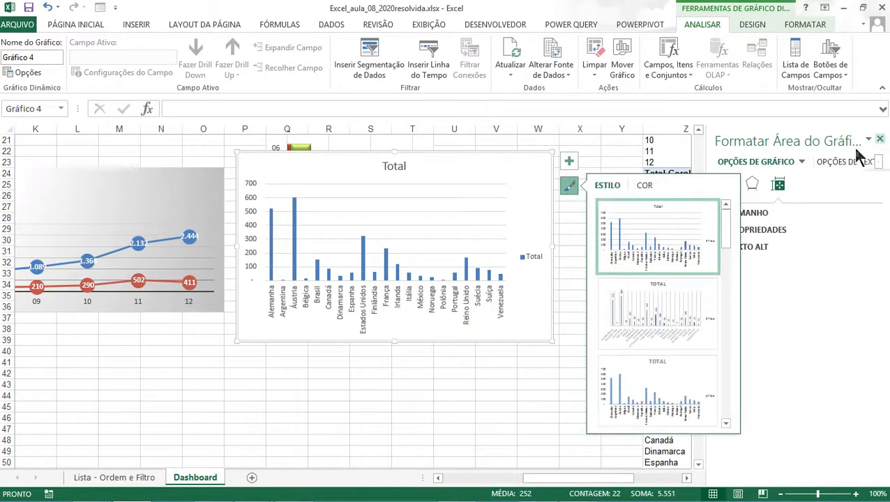
pyautogui.scroll(-5, 660, 294)
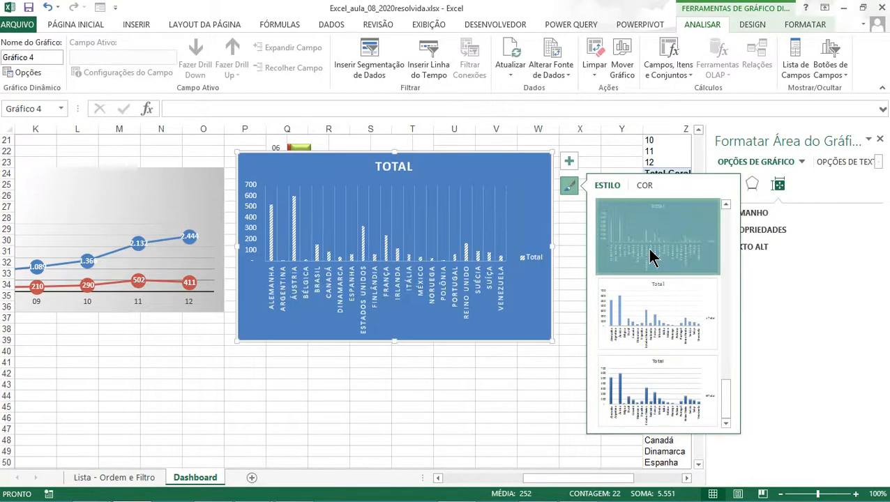
pyautogui.click(650, 256)
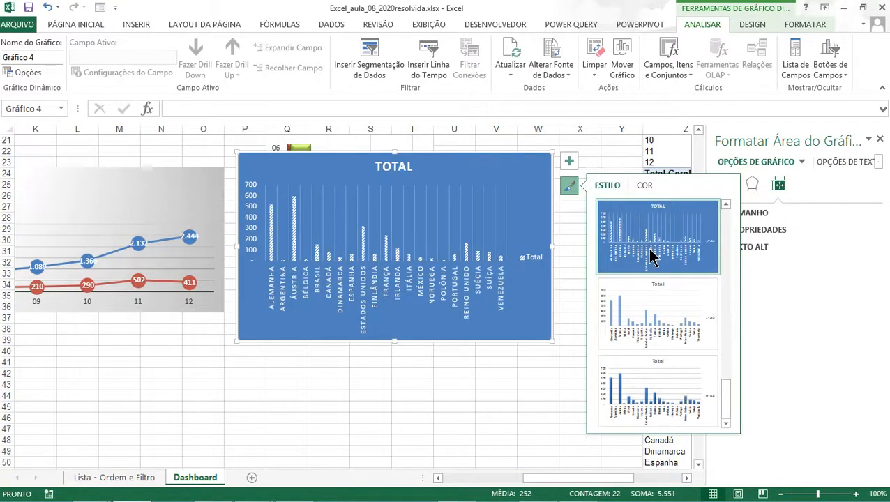
pyautogui.click(577, 300)
pyautogui.click(577, 298)
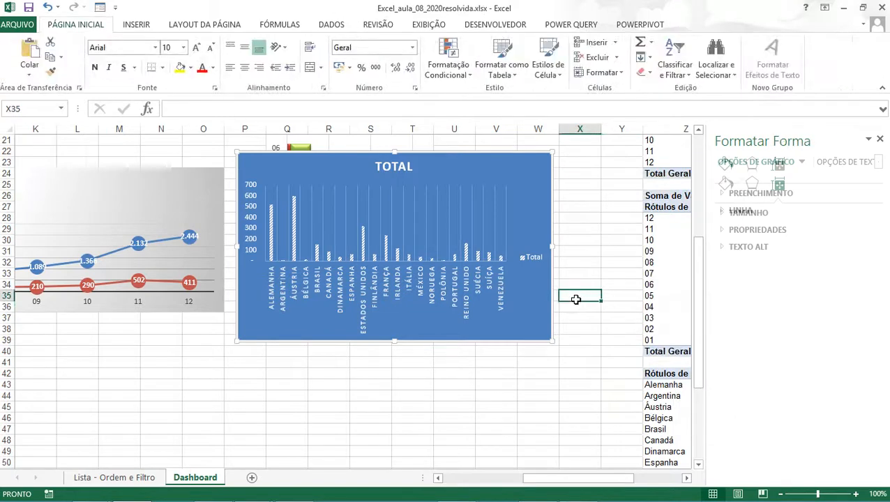
# Slant the country labels on the blue chart's horizontal axis counterclockwise.
pyautogui.click(550, 298)
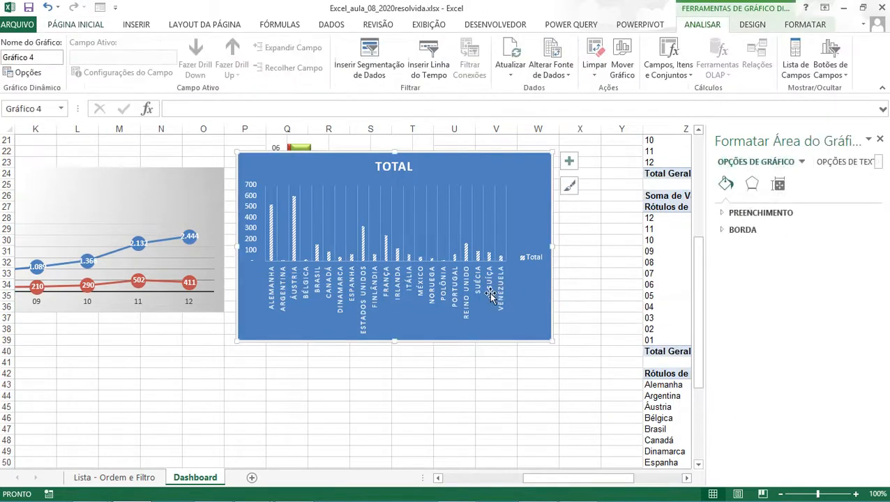
pyautogui.click(423, 295)
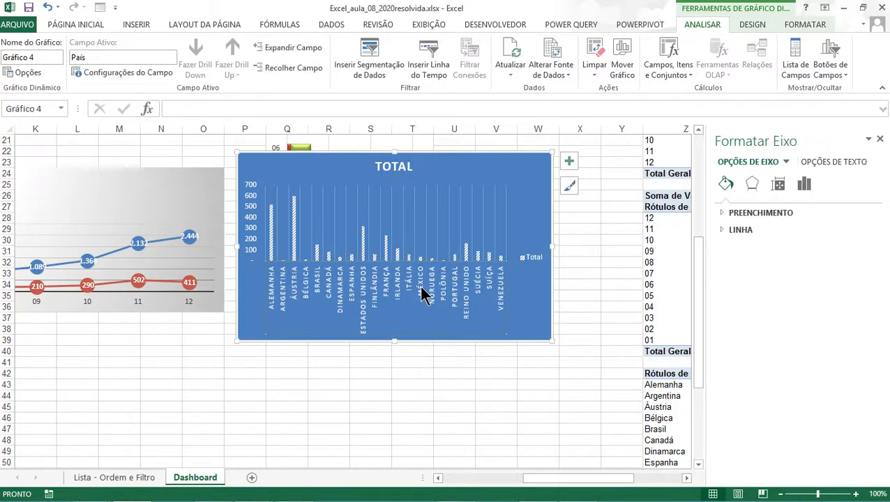
pyautogui.click(89, 25)
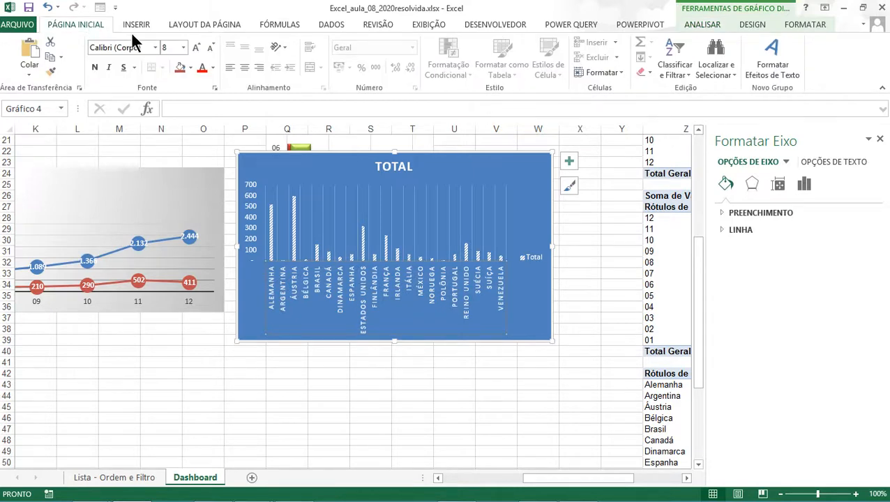
pyautogui.click(282, 47)
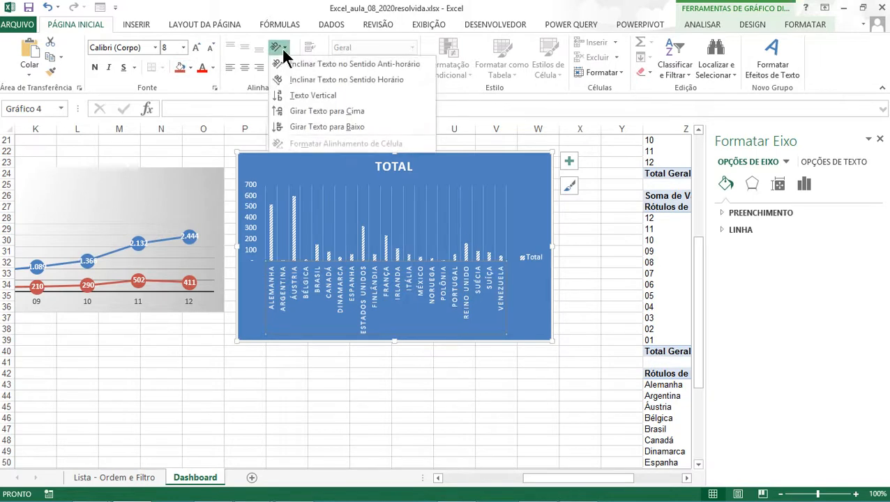
pyautogui.click(284, 62)
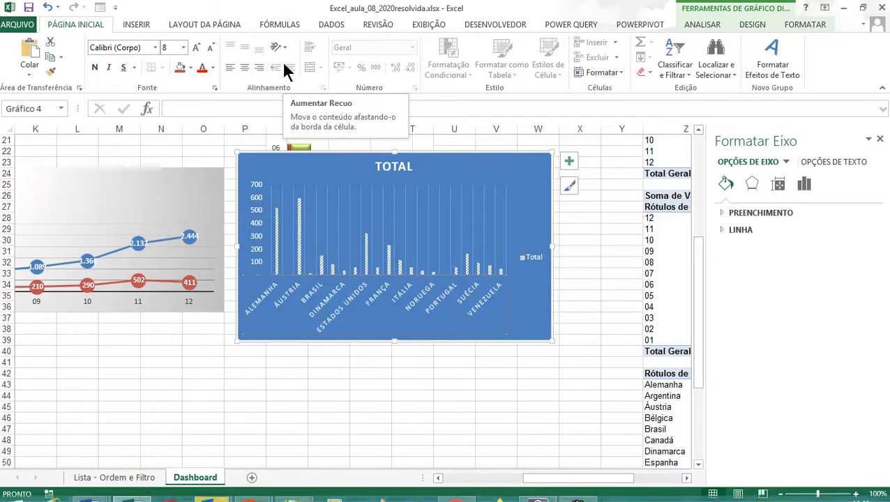
# Remove the legend from the blue profit-by-country chart.
pyautogui.scroll(1, 470, 334)
pyautogui.scroll(2, 469, 334)
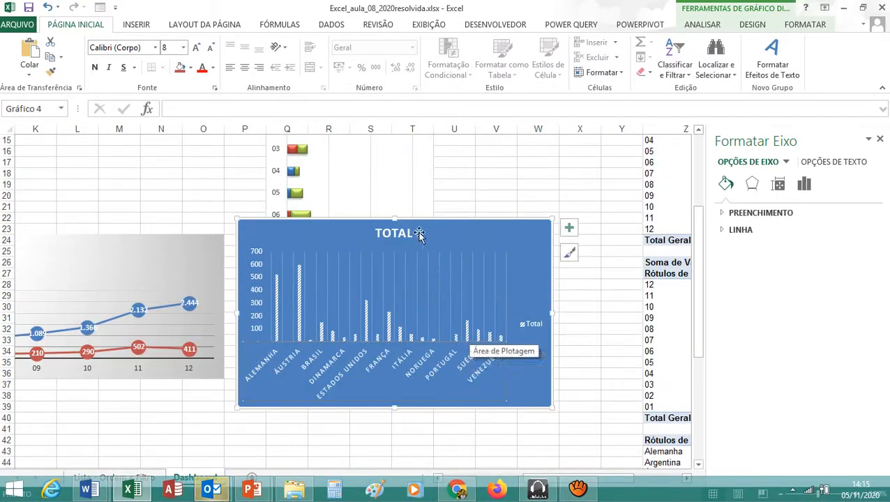
pyautogui.click(570, 228)
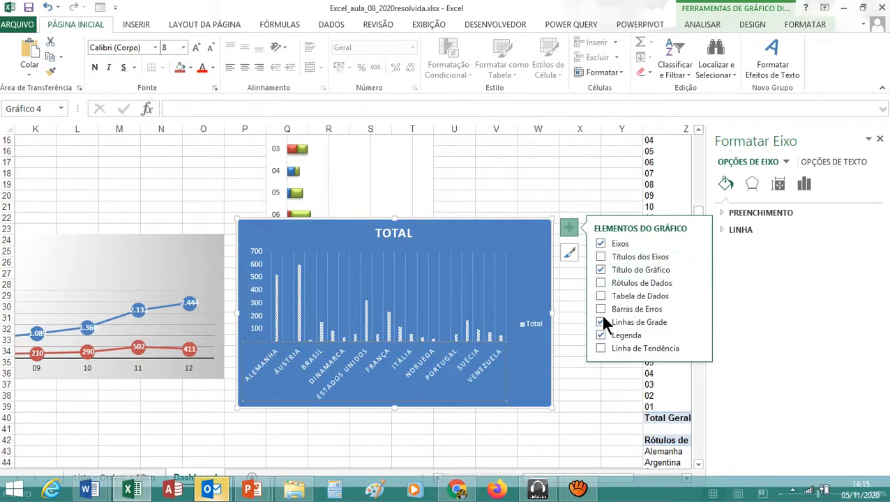
pyautogui.click(601, 335)
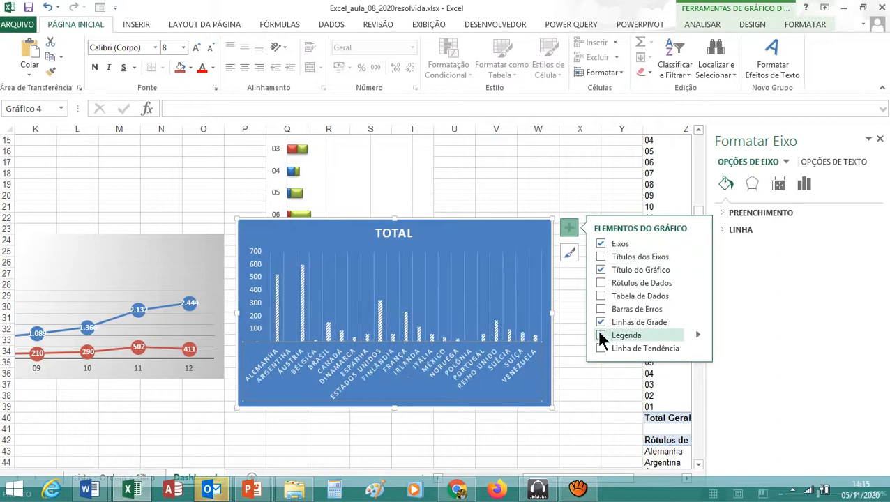
# Change the blue chart's title to "LUCRO POR PAÍS".
pyautogui.click(396, 231)
pyautogui.click(379, 233)
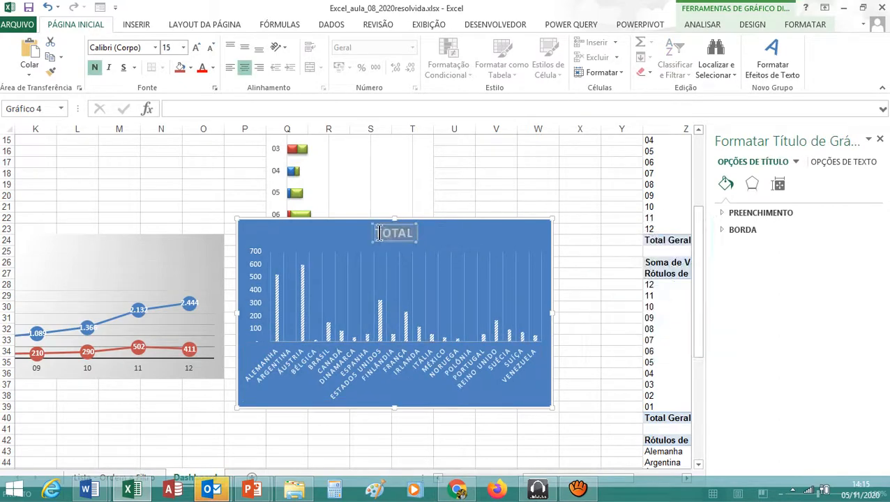
pyautogui.doubleClick(379, 233)
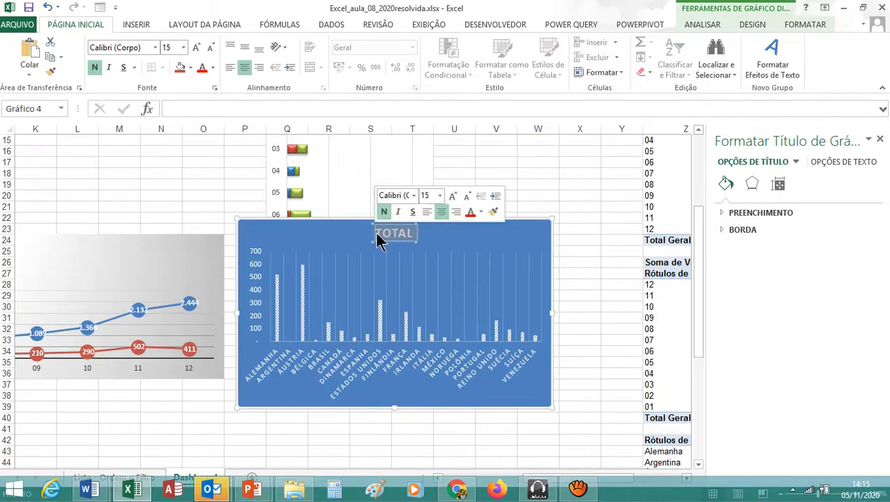
pyautogui.write('LUCRO')
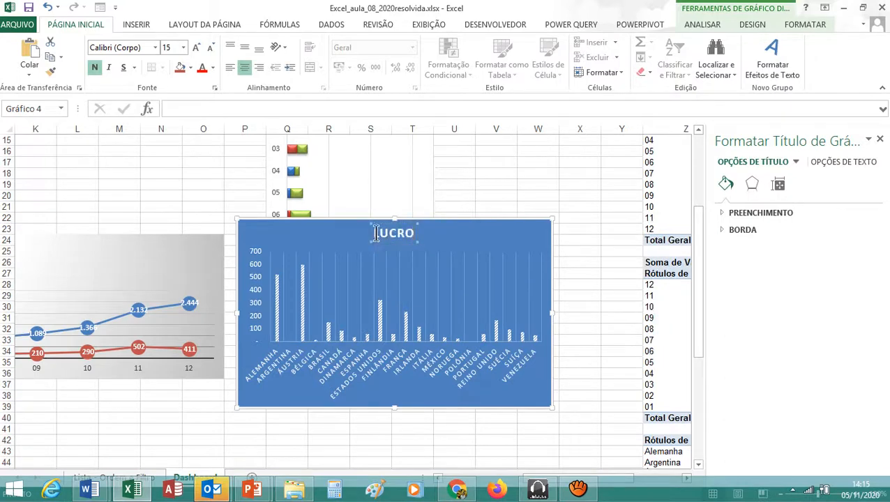
pyautogui.write(' POR PAÍS')
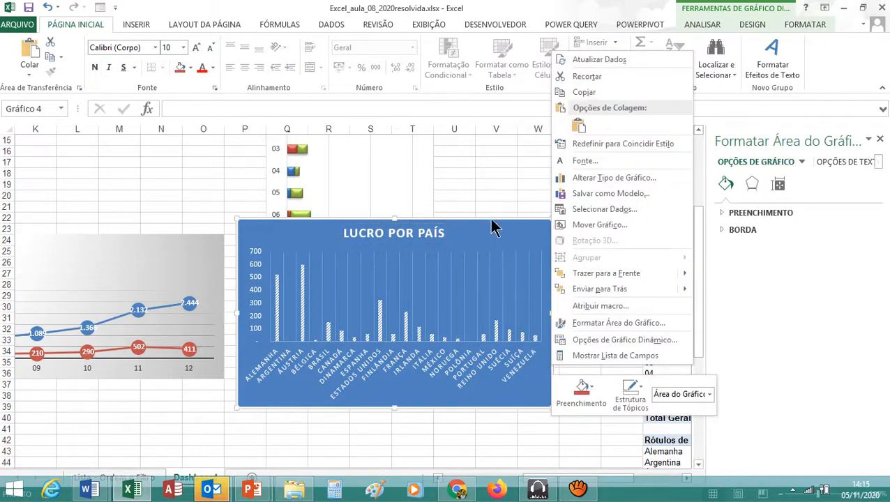
# Open the LUCRO POR PAÍS chart's pivot options and replace the pivot table name with one beginning "LucroPa".
pyautogui.click(590, 339)
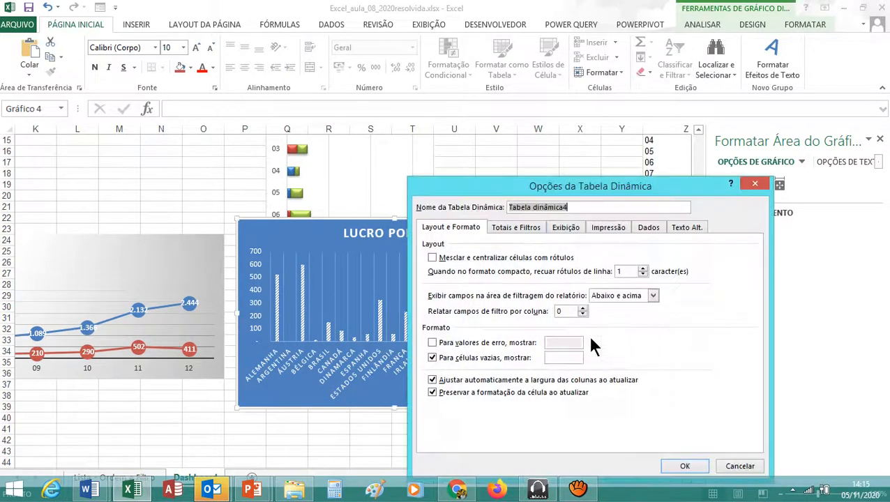
pyautogui.write('Lu')
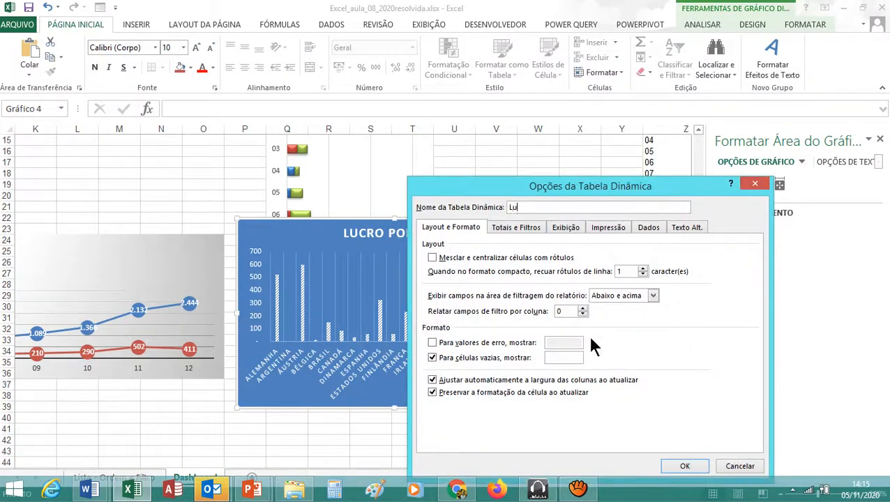
pyautogui.write('croPai')
pyautogui.press('BackSpace')
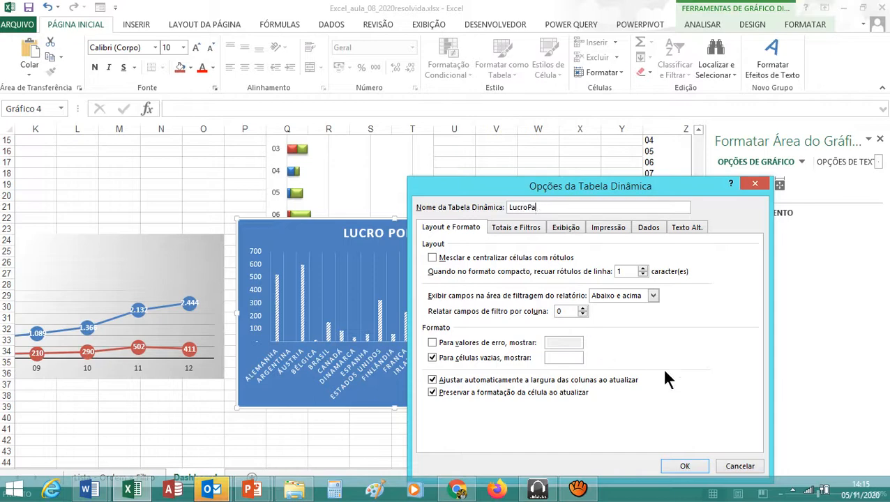